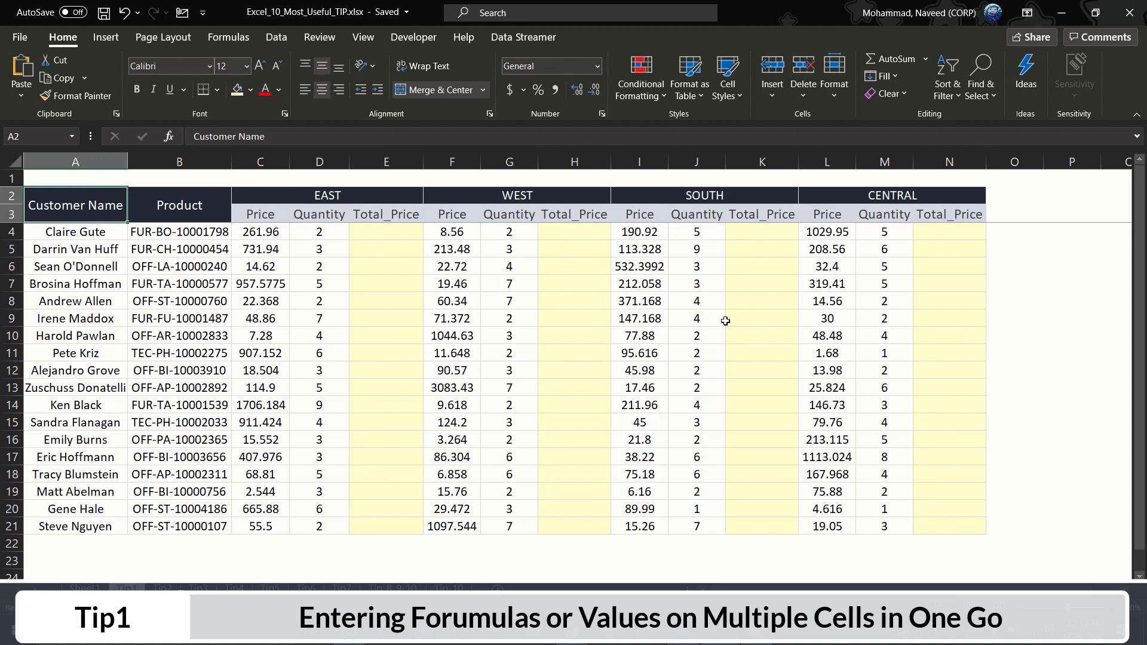
Try the formula =C4*D4 in the first East Total_Price cell, E4, and clear the cell again
click(386, 234)
text(=)
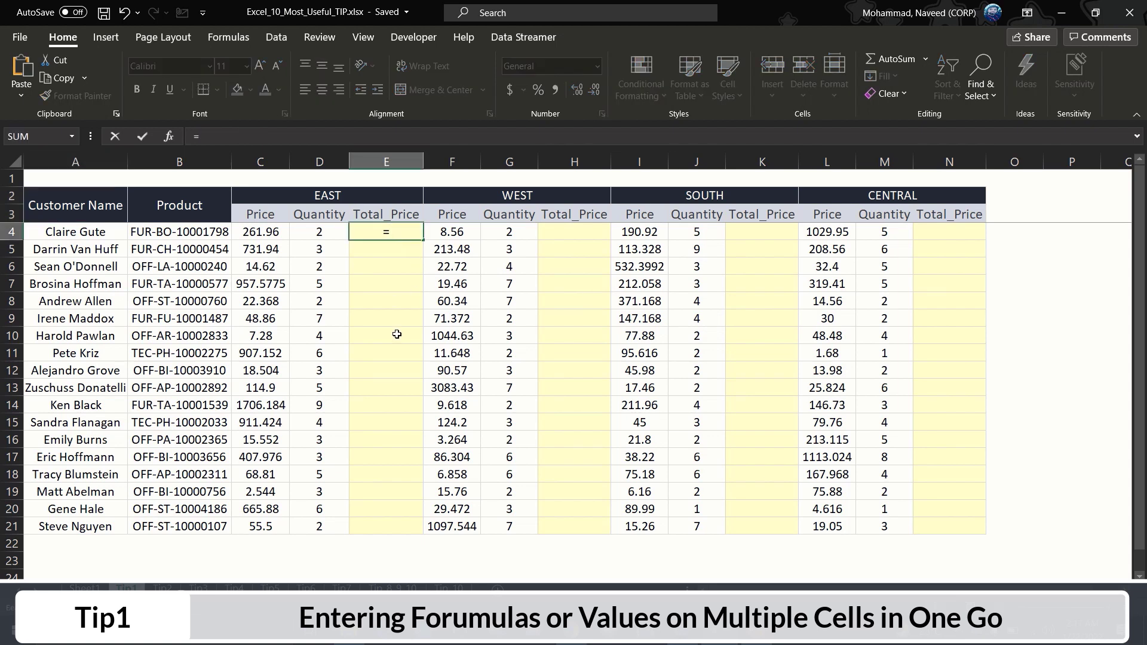
key(Left)
key(Left)
text(*)
key(Left)
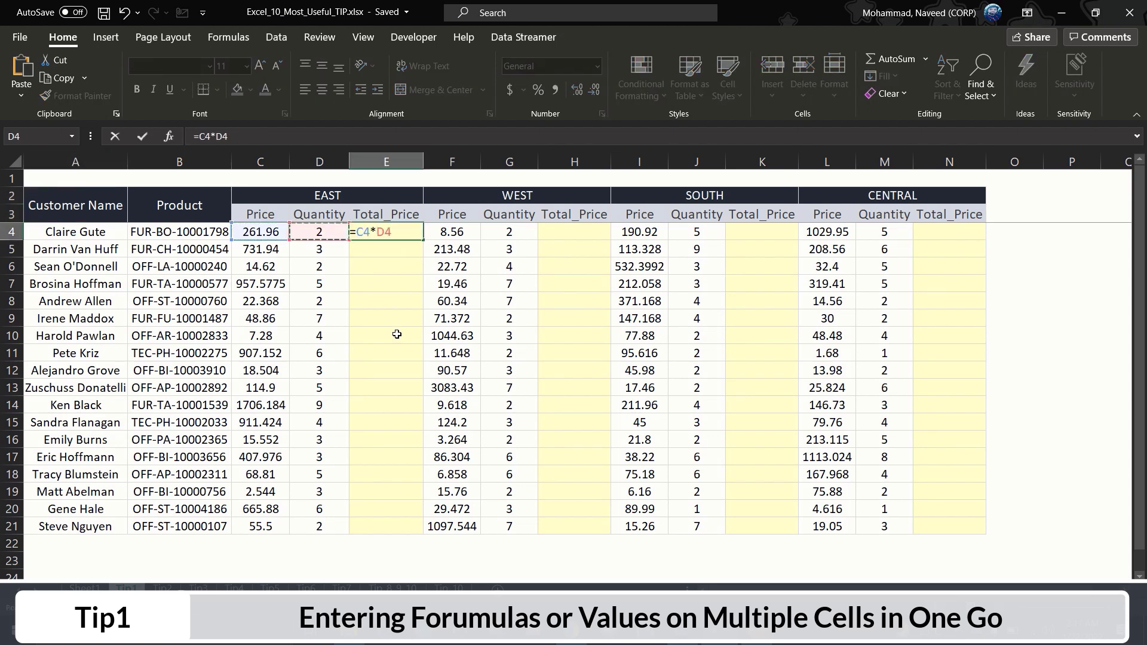
key(ctrl+Return)
key(ctrl+c)
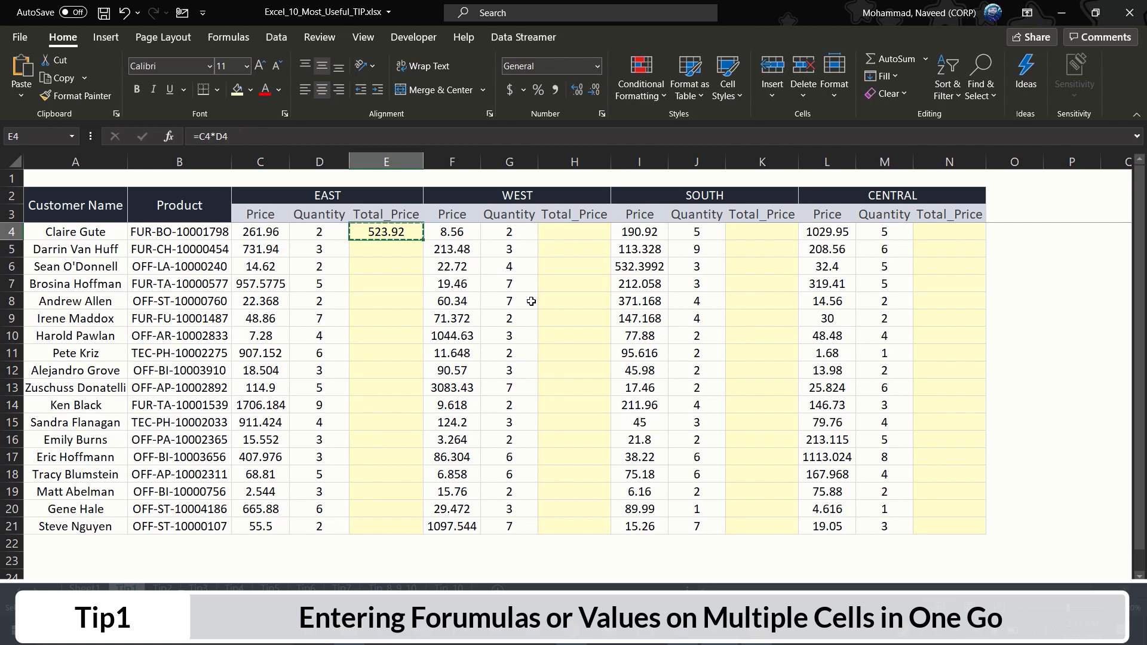
key(Escape)
key(Delete)
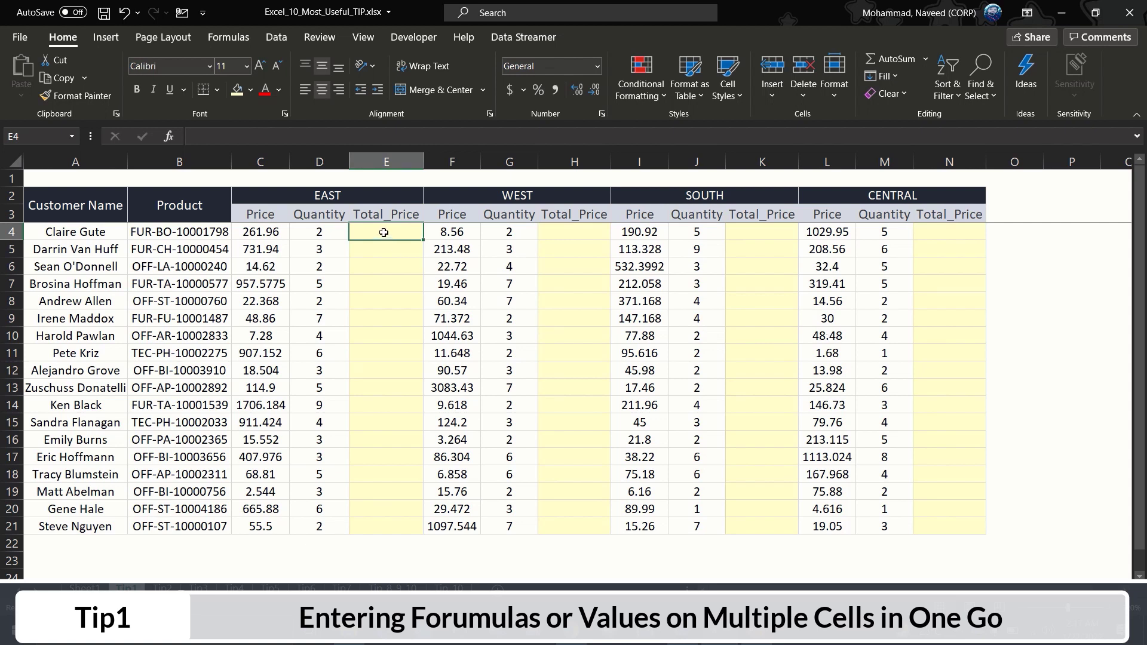
Fill the Total_Price ranges E4:E21, H4:H21, K4:K21 and N4:N21 in one go with Price times Quantity, using =L4*M4 in N4
drag(383, 233, 398, 527)
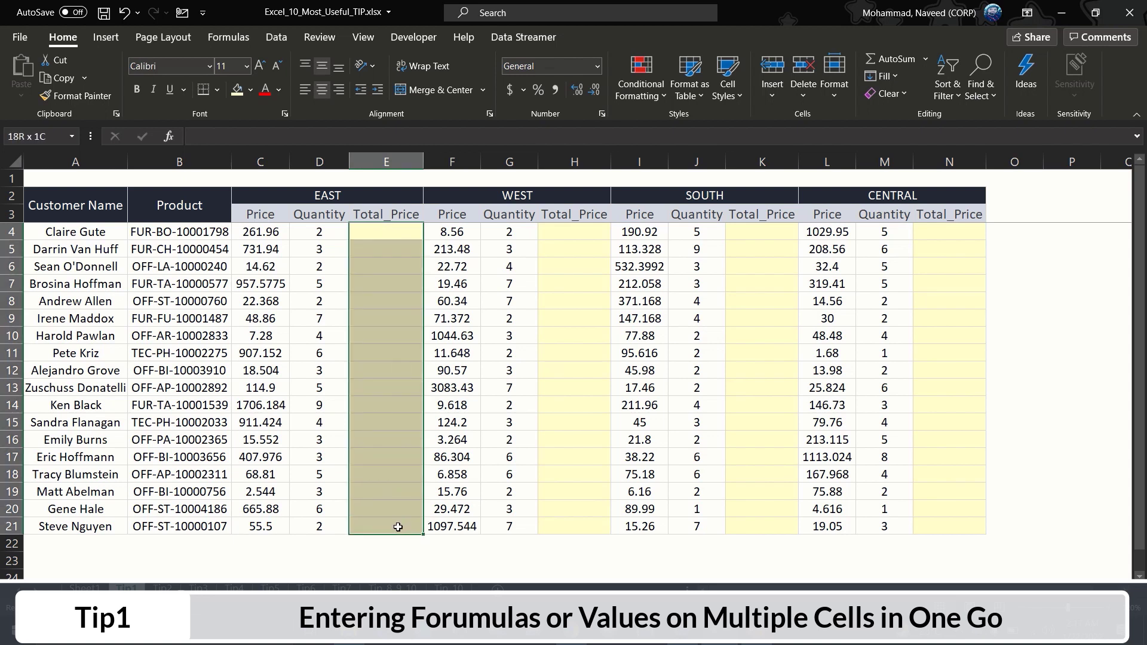
click(585, 232)
drag(586, 280, 584, 527)
drag(761, 232, 764, 526)
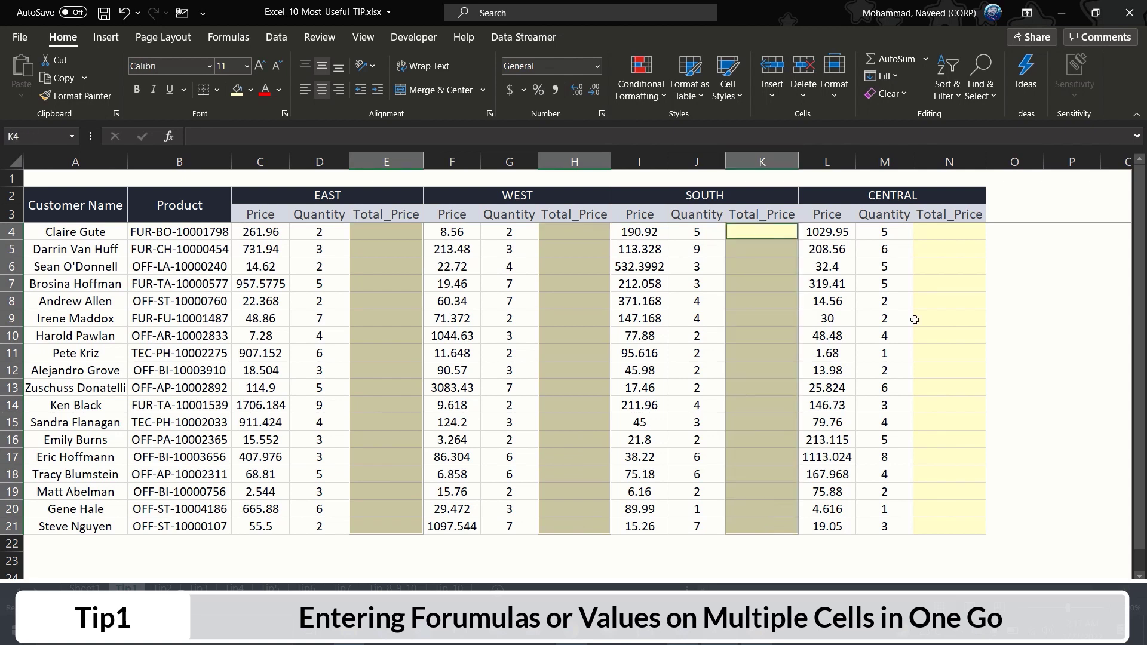
drag(944, 236, 963, 526)
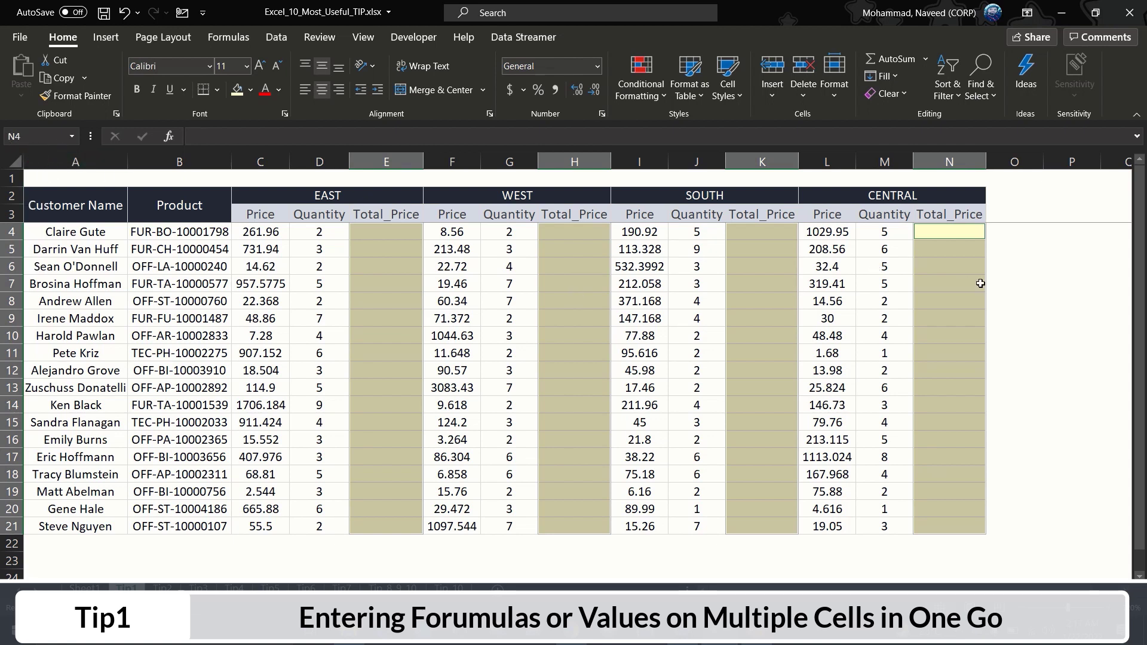
text(=)
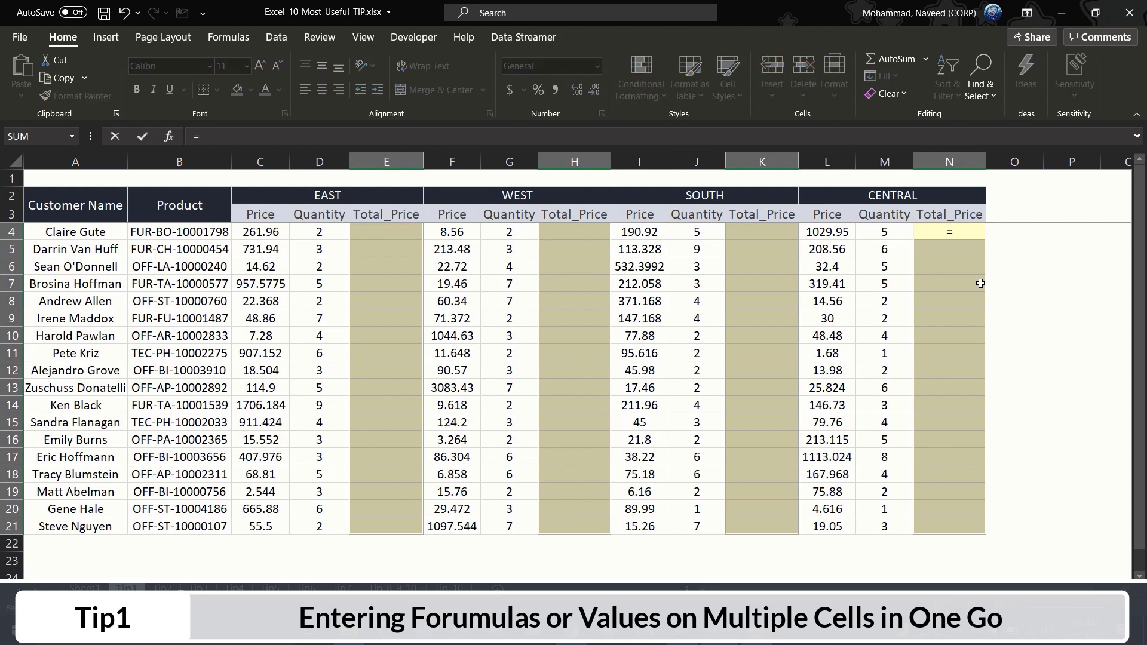
key(Left)
key(Left)
text(*)
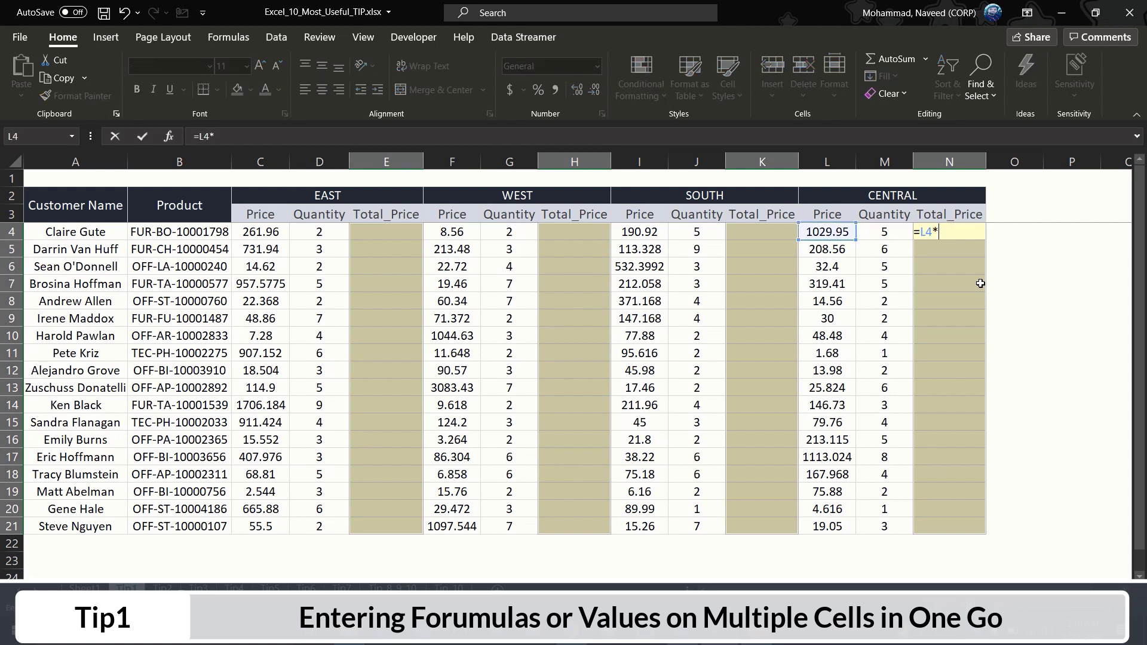
key(Right)
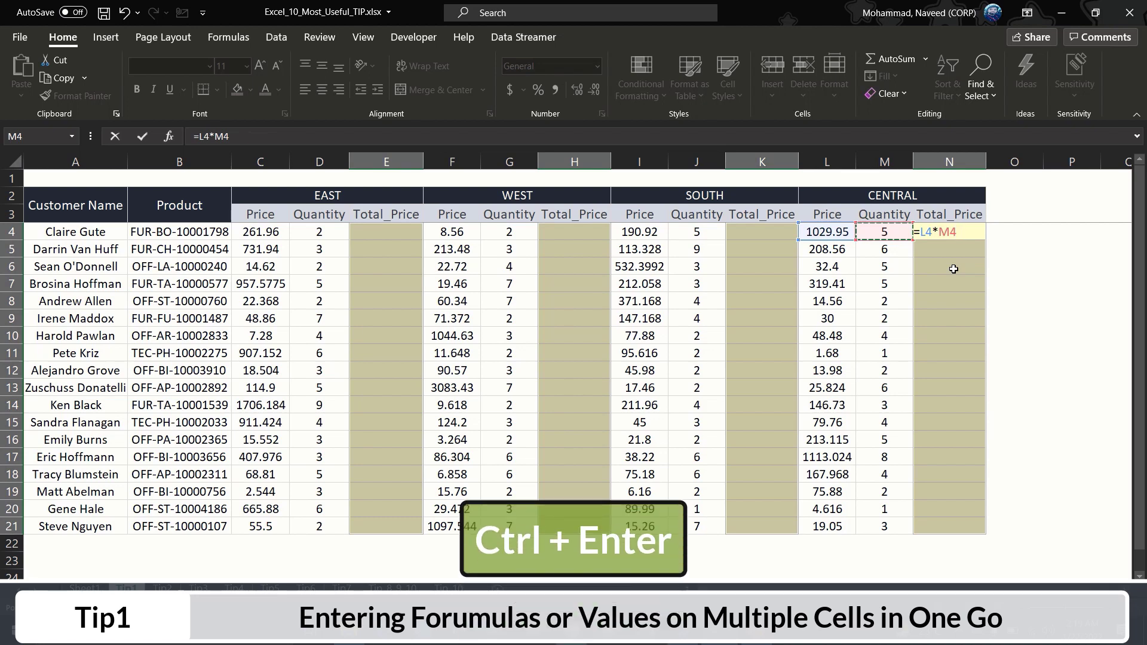
key(ctrl+Return)
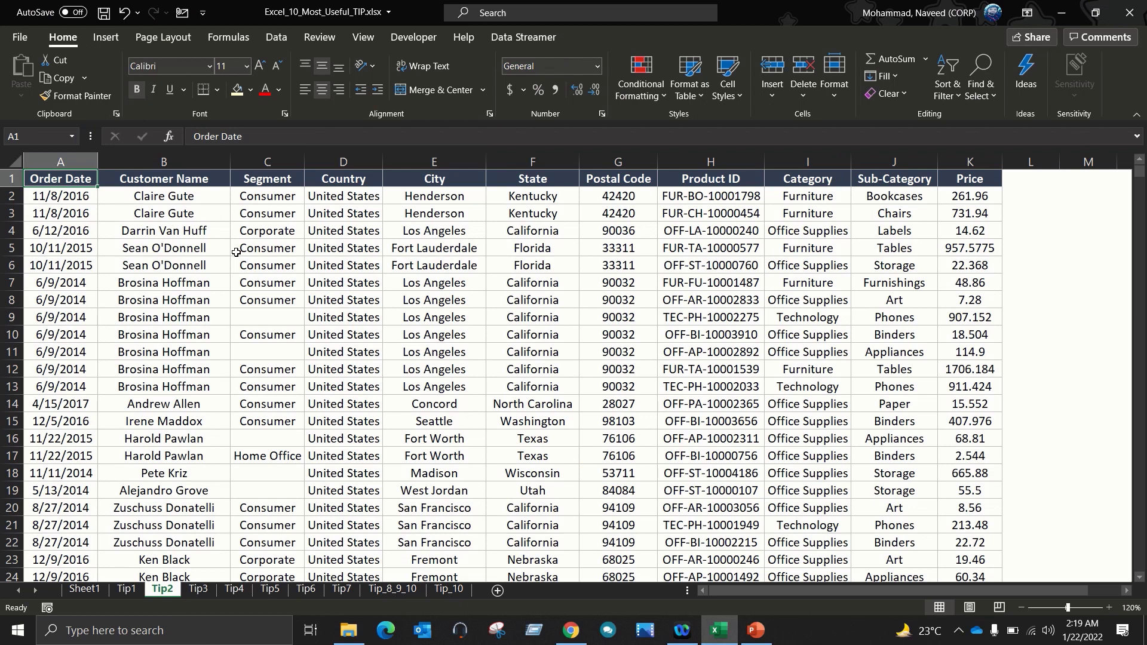
On the Tip2 sheet, jump from A2 to the last Order Date entry and return to the column's header
key(Down)
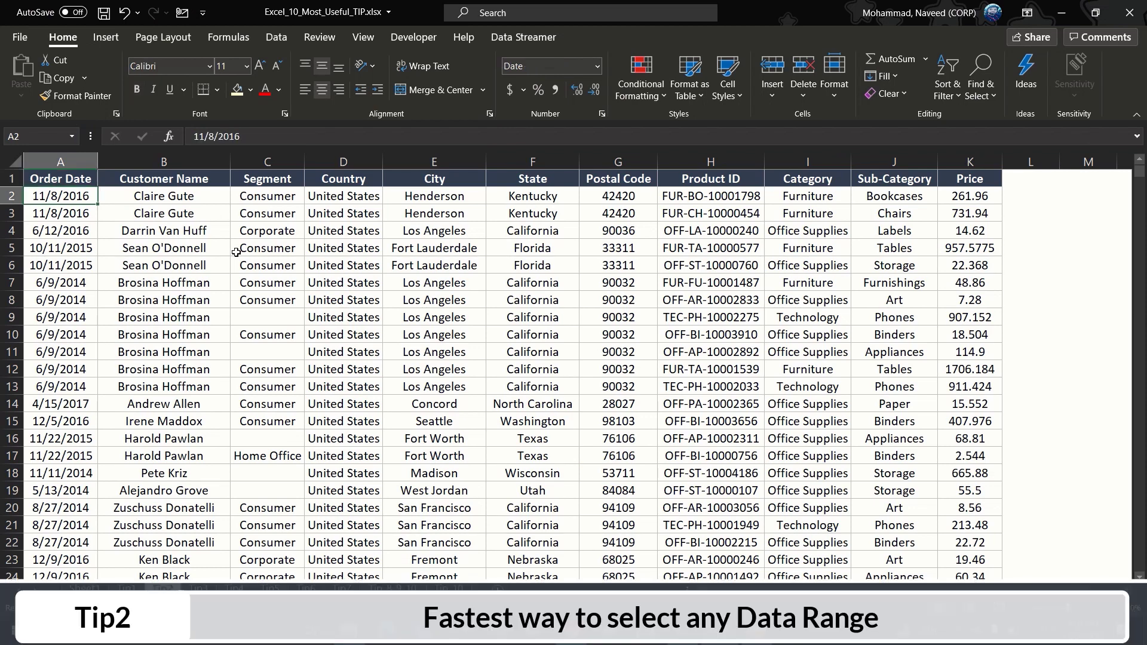
key(ctrl+Down)
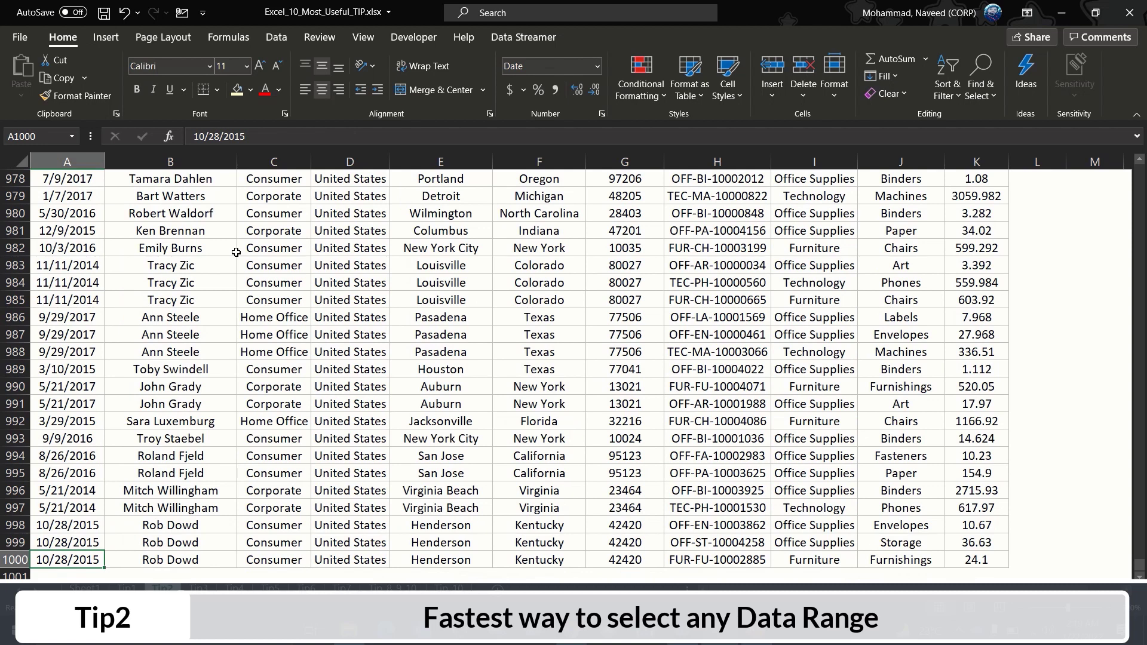
key(ctrl+Up)
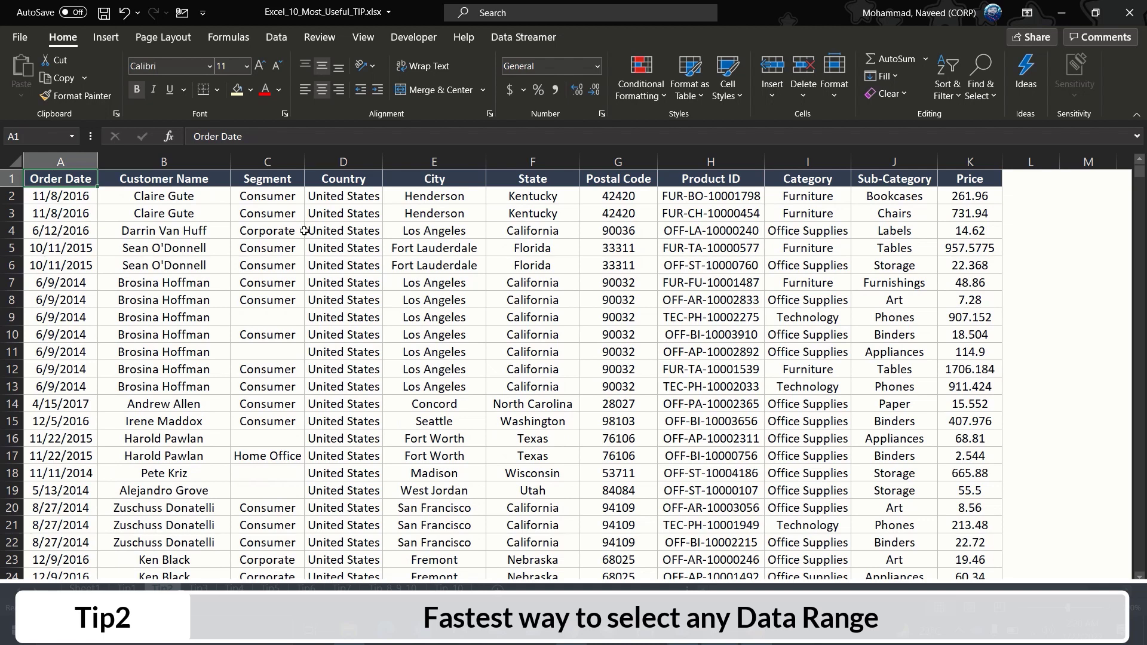
Select the entire Segment column, and jump to its last data cell, C1000, returning to C2
click(277, 160)
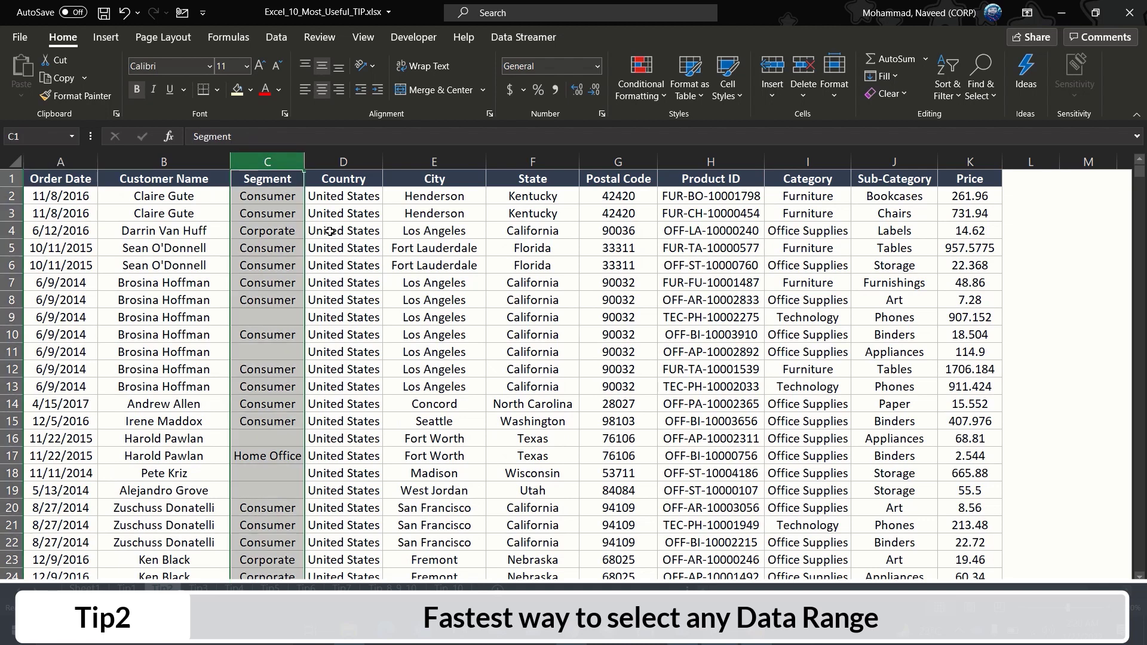
click(274, 203)
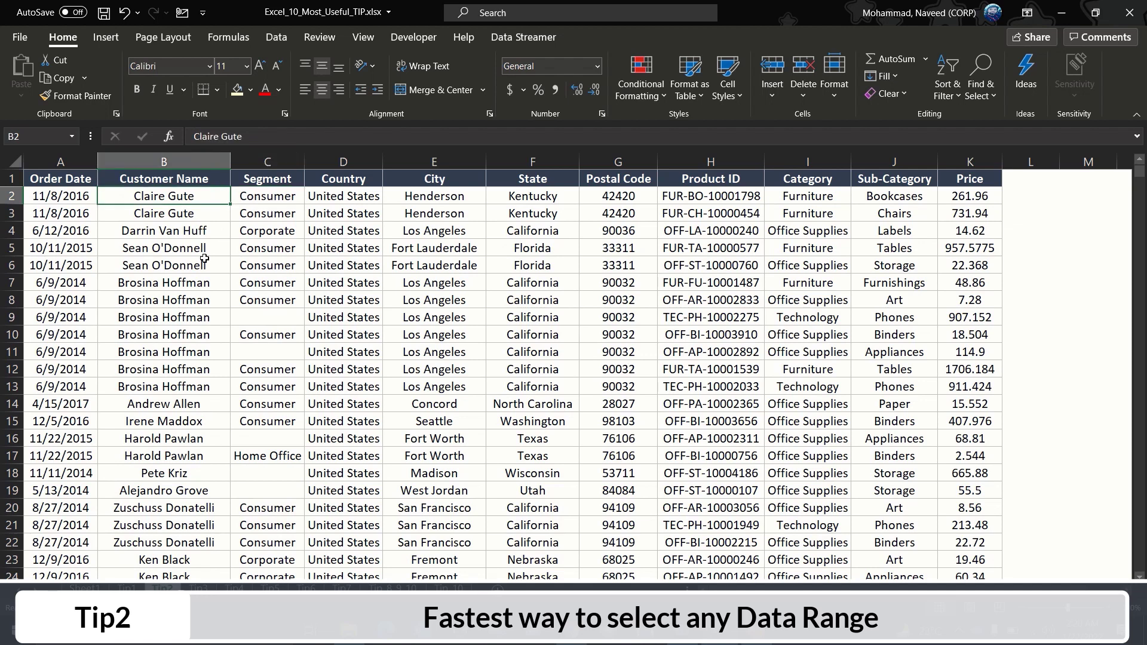
key(ctrl+Down)
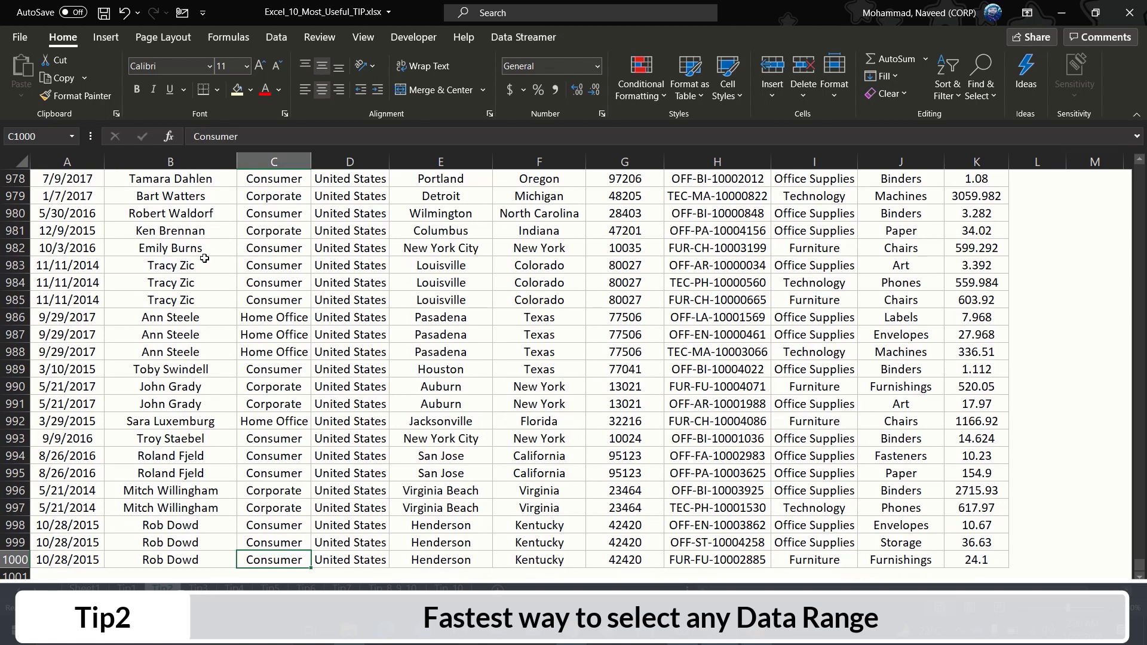
key(ctrl+Up)
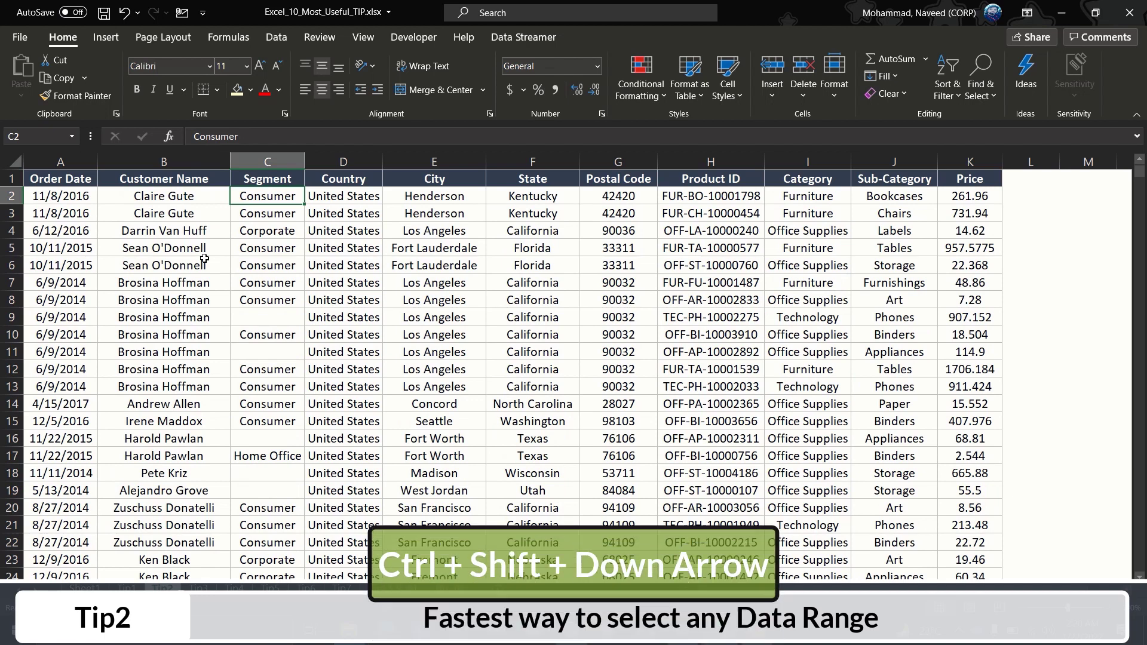
Select the Segment entries from C2 down to the first blank, extend the selection to C28, and return to C2
key(ctrl+shift+Down)
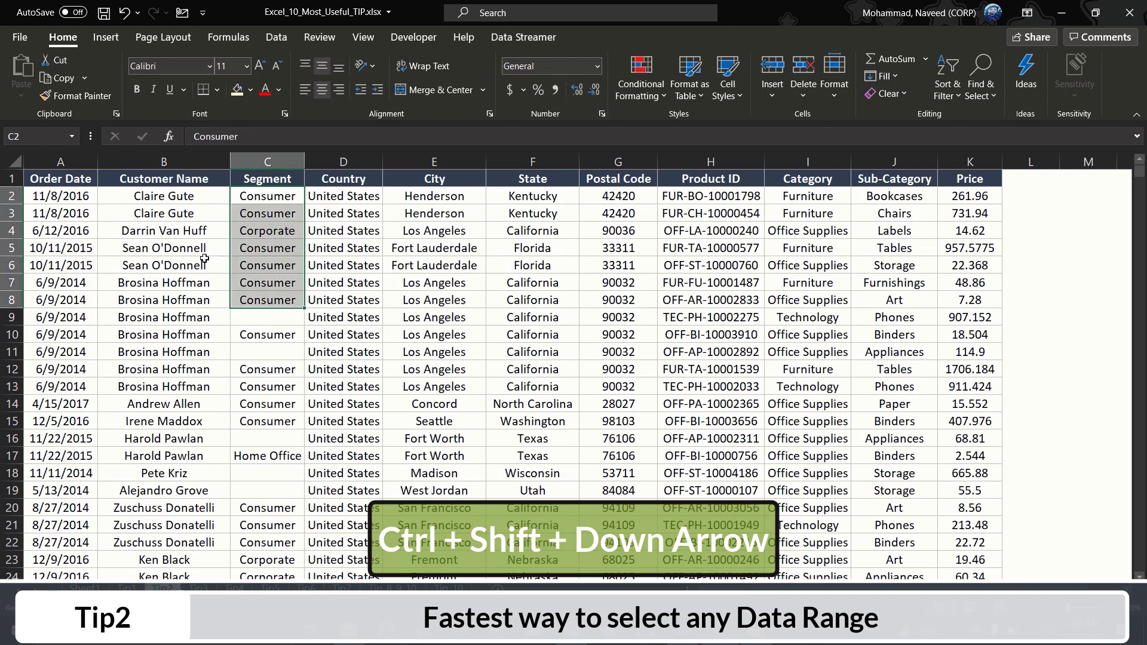
key(ctrl+shift+Up)
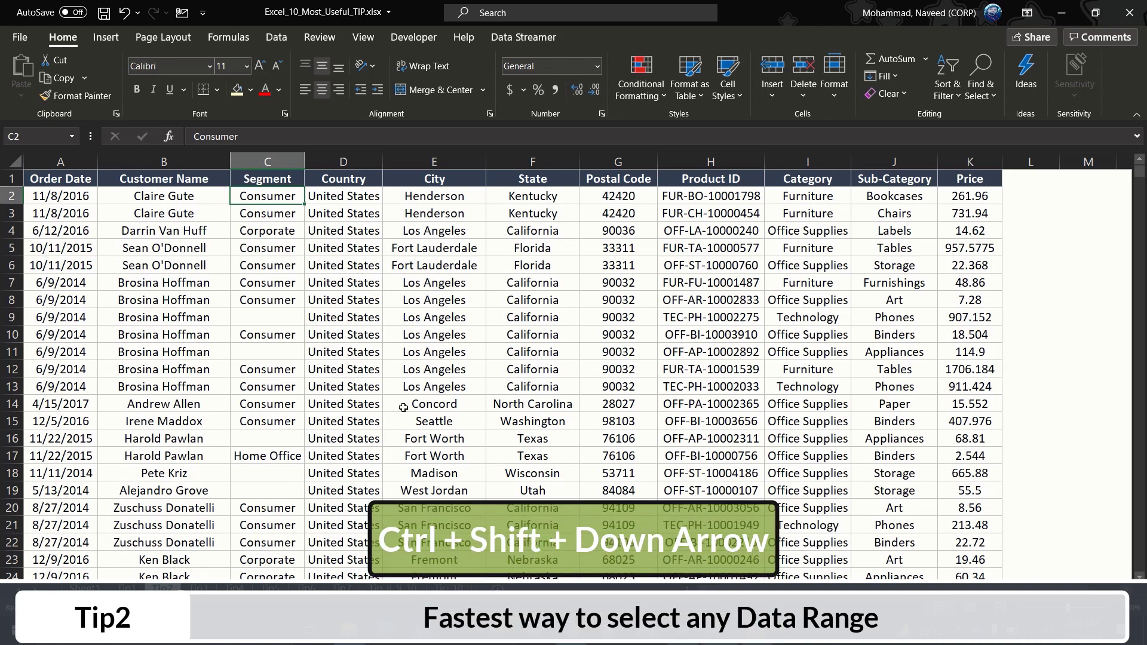
key(ctrl+shift+Down)
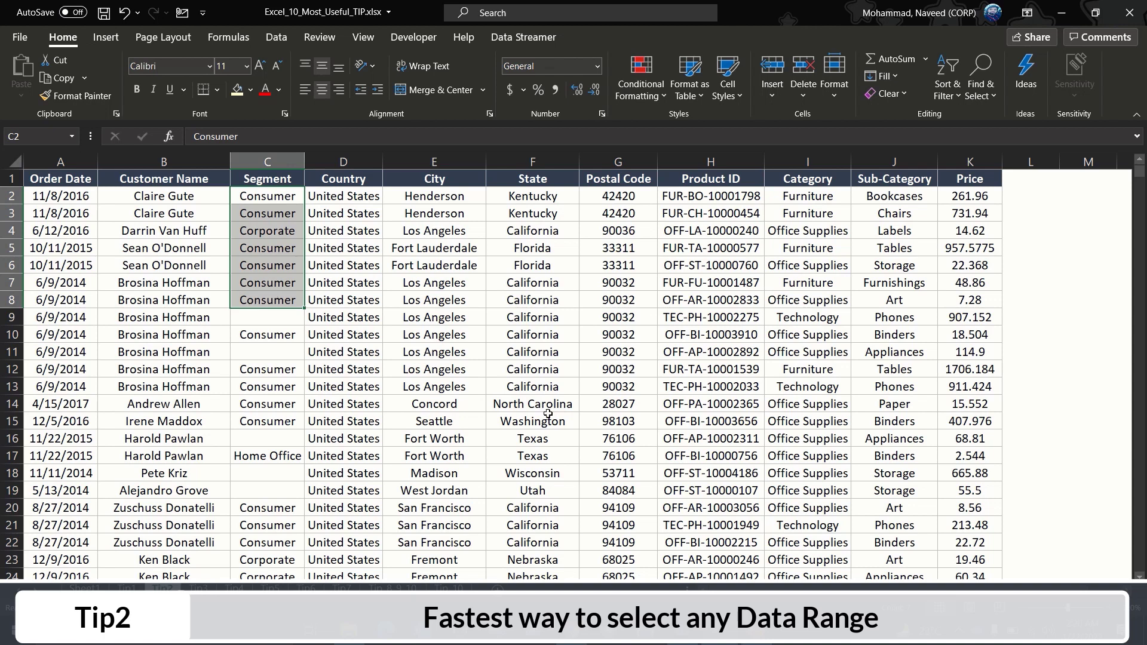
key(shift+Down)
key(shift+Down)
key(shift+Down)
key(shift+Down)
key(shift+Down)
key(shift+Down)
key(shift+Down)
key(shift+Down)
key(shift+Down)
key(shift+Down)
key(shift+Down)
key(shift+Down)
key(shift+Down)
key(shift+Down)
key(shift+Down)
key(shift+Down)
key(shift+Down)
key(shift+Down)
key(shift+Down)
key(shift+Down)
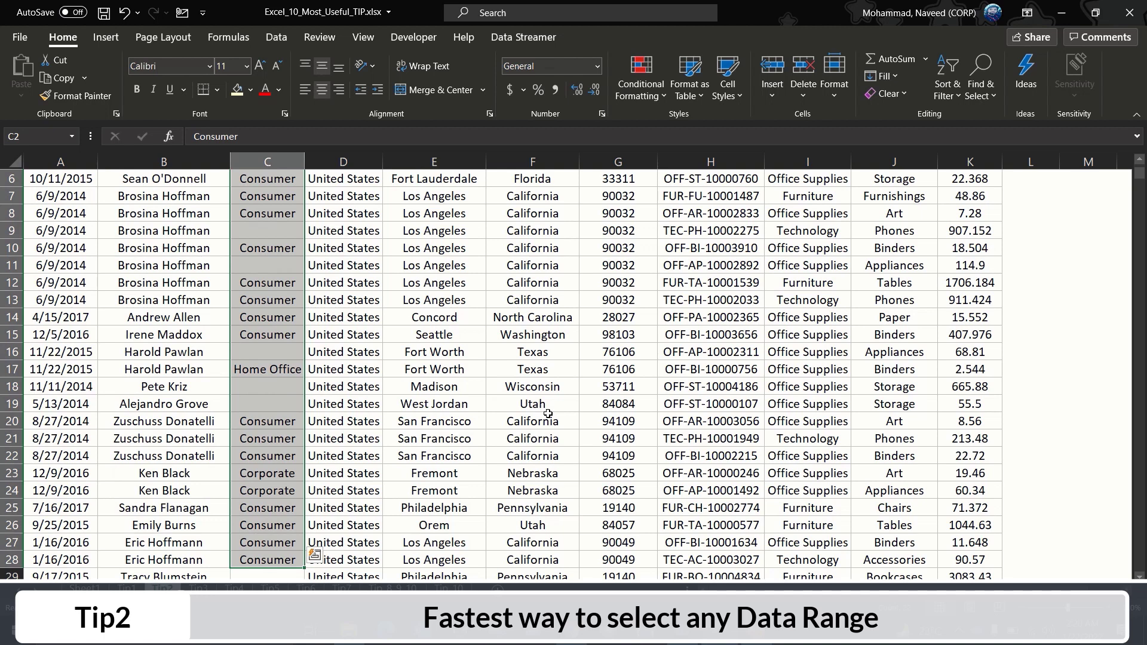
key(ctrl+Up)
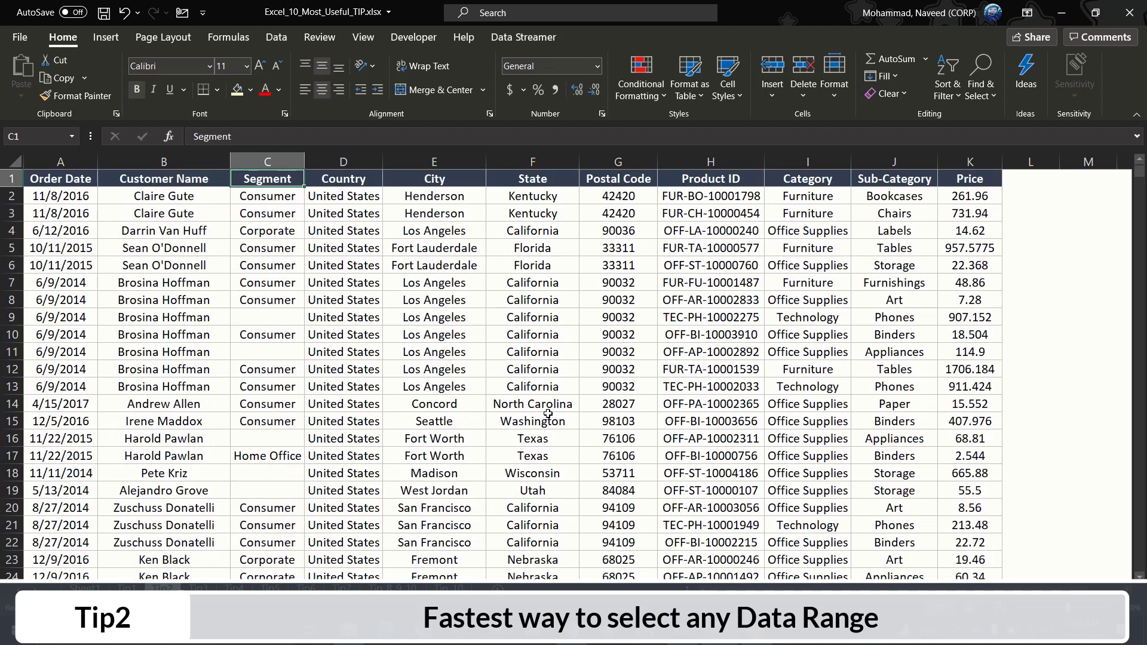
key(Down)
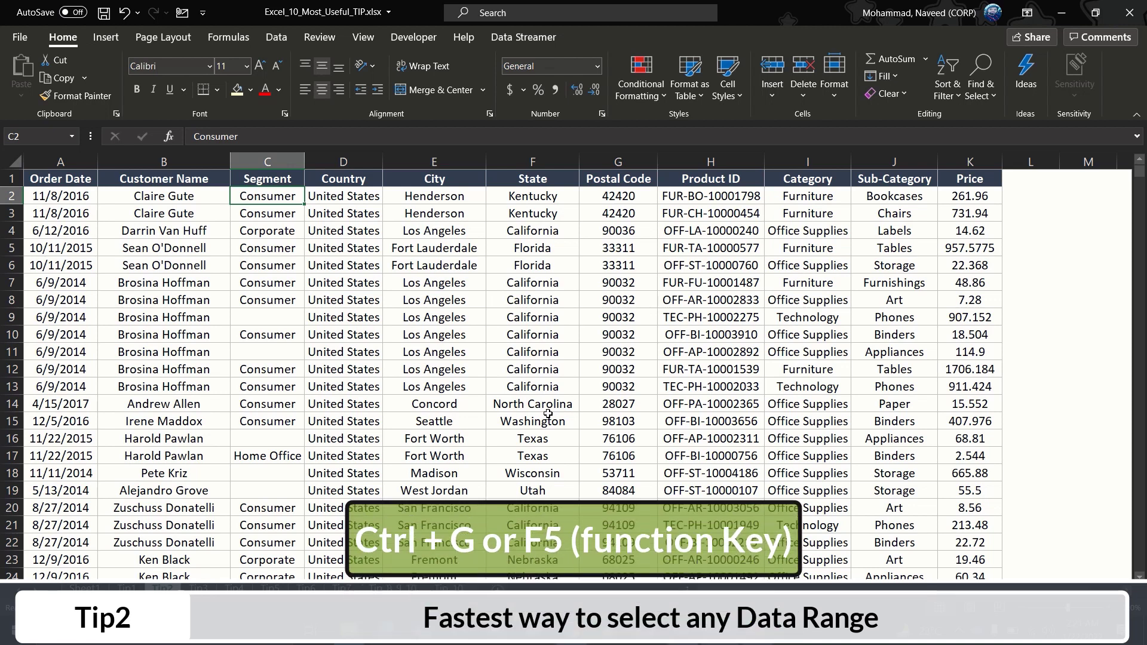
Open the Go To dialog and cancel it, and jump to the last Customer Name entry, B1000
key(ctrl+g)
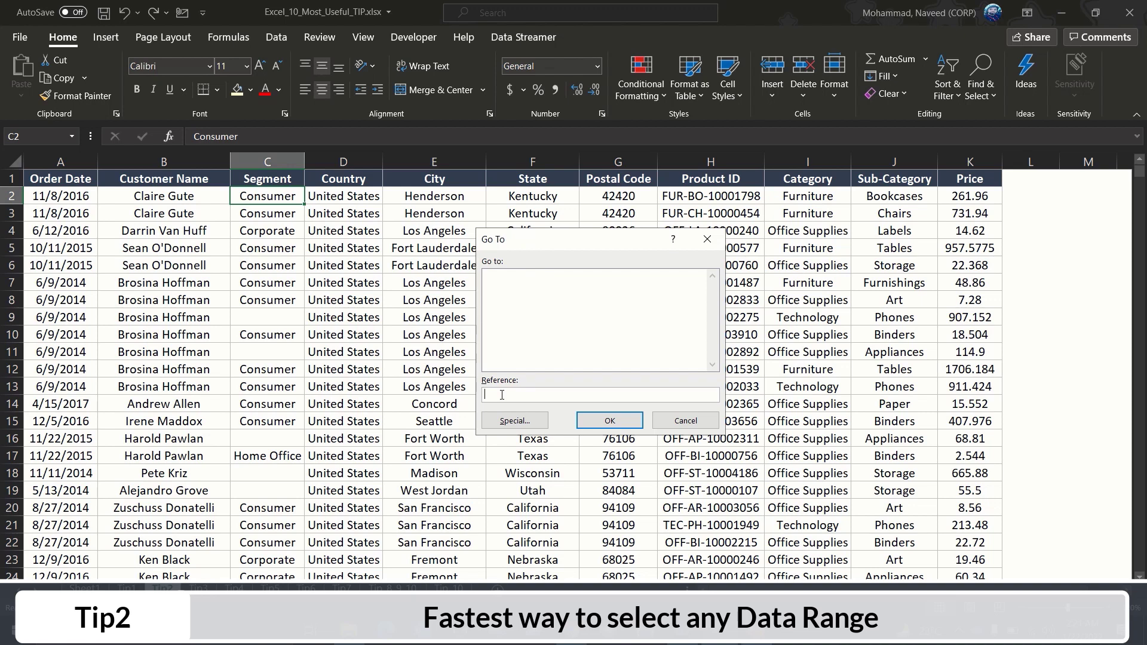
click(698, 420)
key(Left)
key(ctrl+Down)
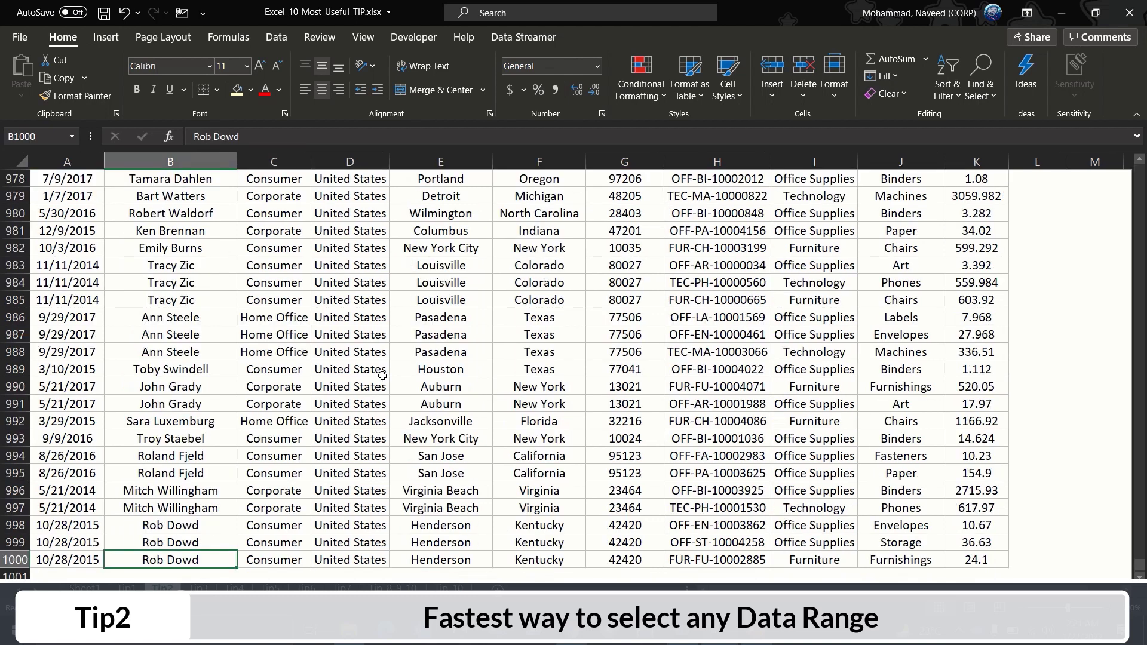
Select the last data row, row 1000, and return to the first Segment entry in C2
key(ctrl+shift+Right)
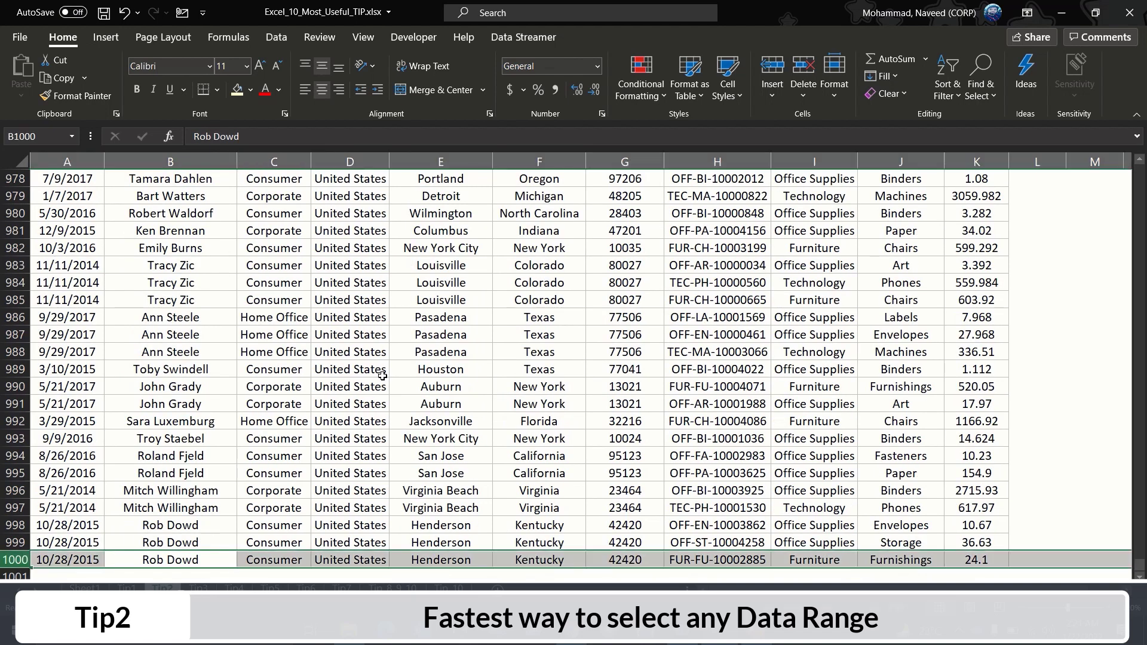
key(Left)
key(Right)
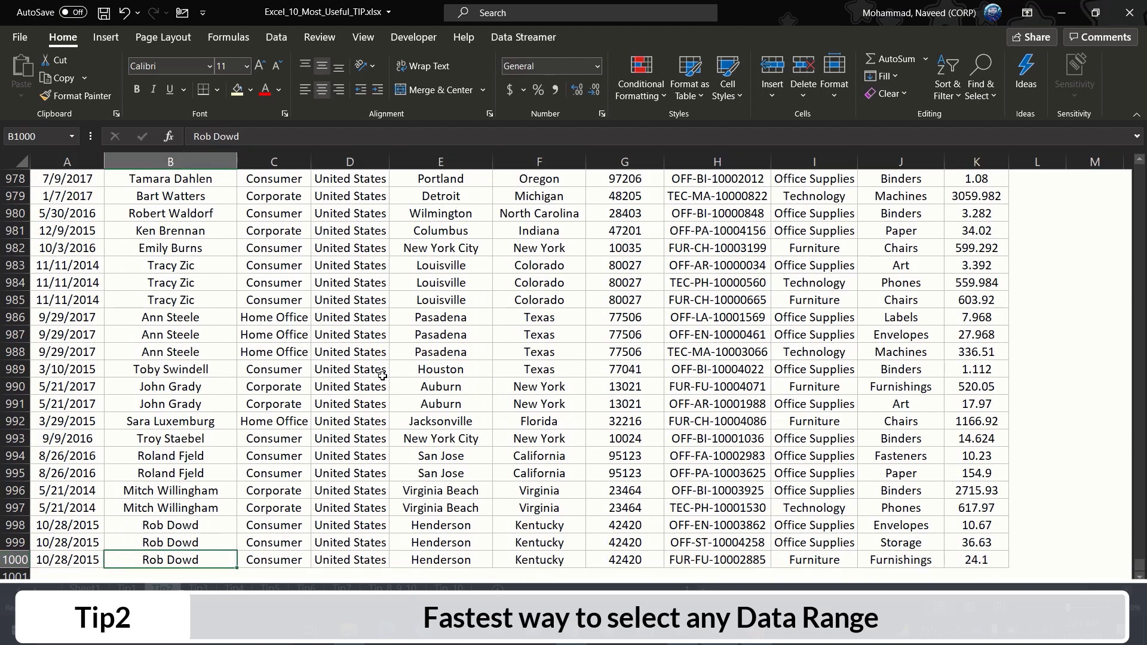
key(Right)
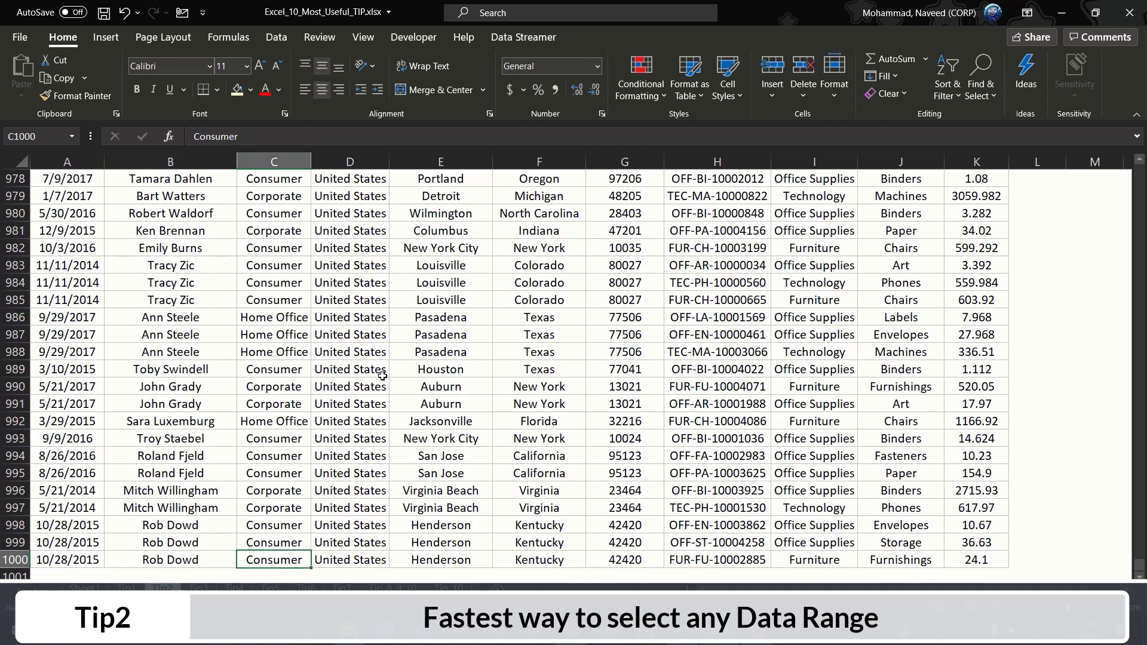
key(shift+space)
key(Left)
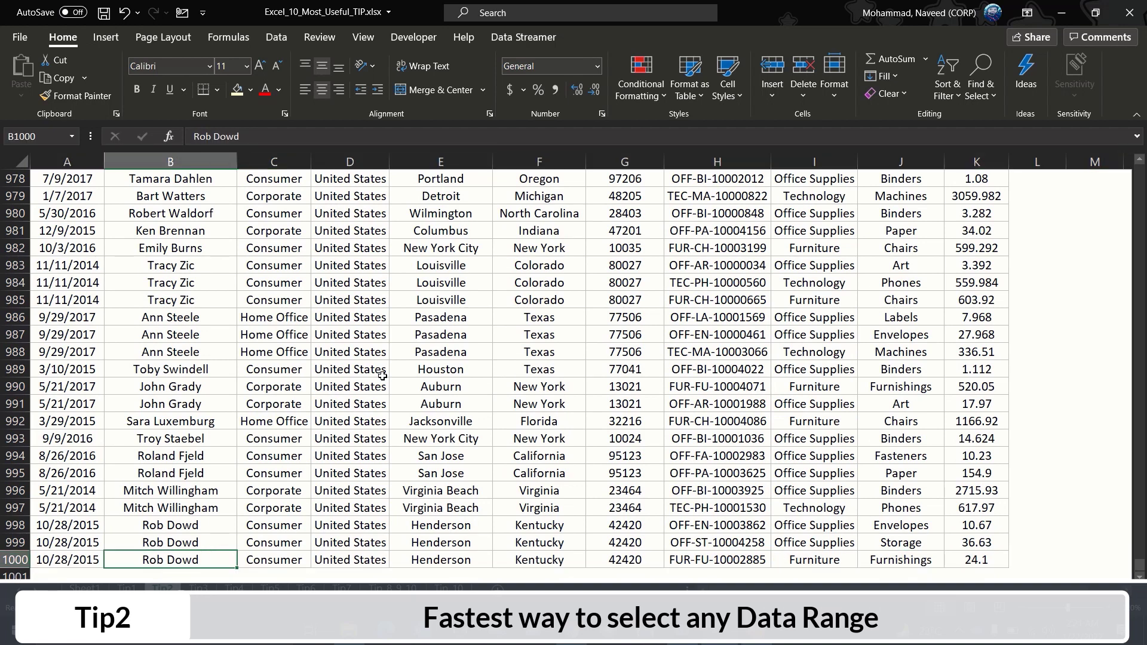
key(ctrl+Up)
key(Down)
key(Right)
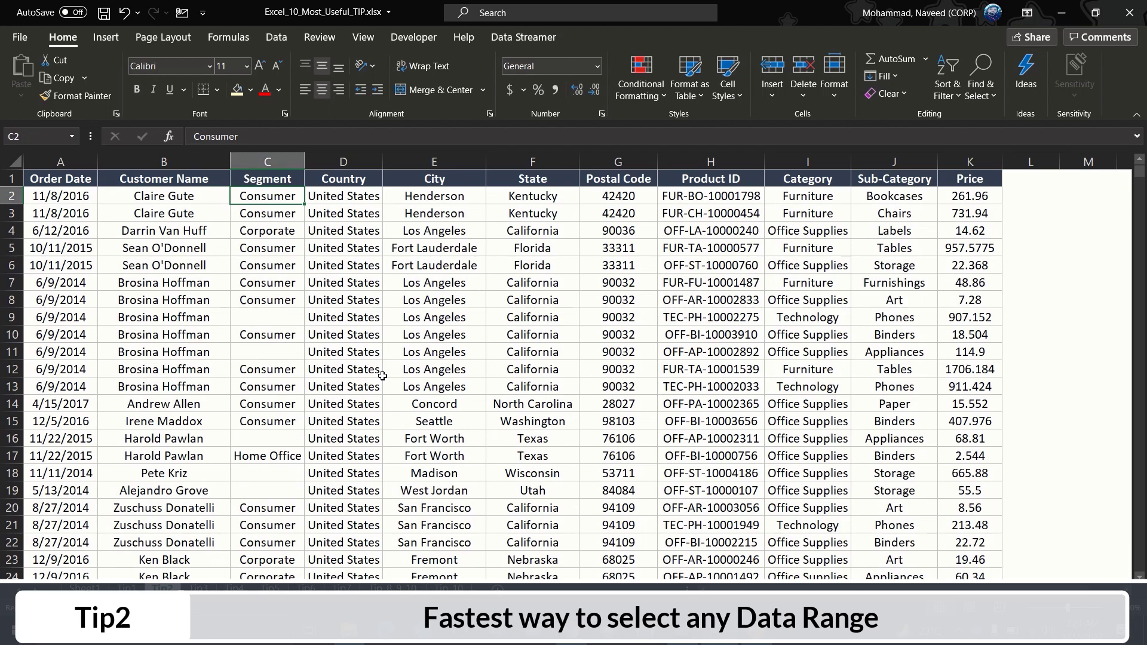
Check the last row of the Customer Name column from B2 and return to C2
key(Left)
key(ctrl+Down)
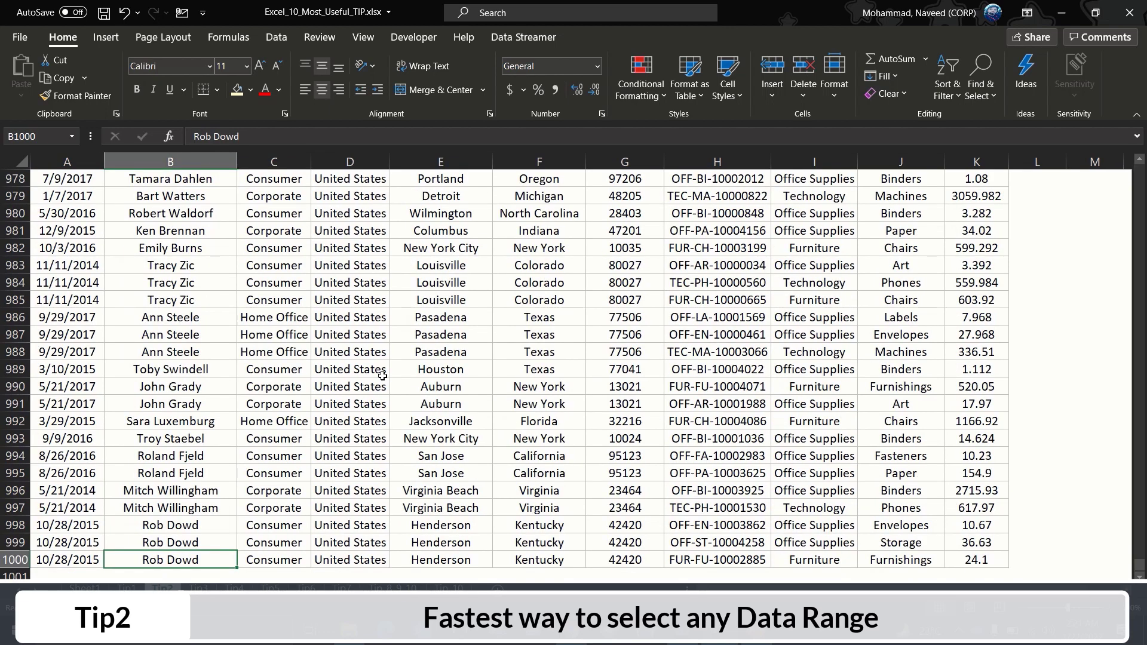
key(ctrl+Up)
key(Down)
key(Right)
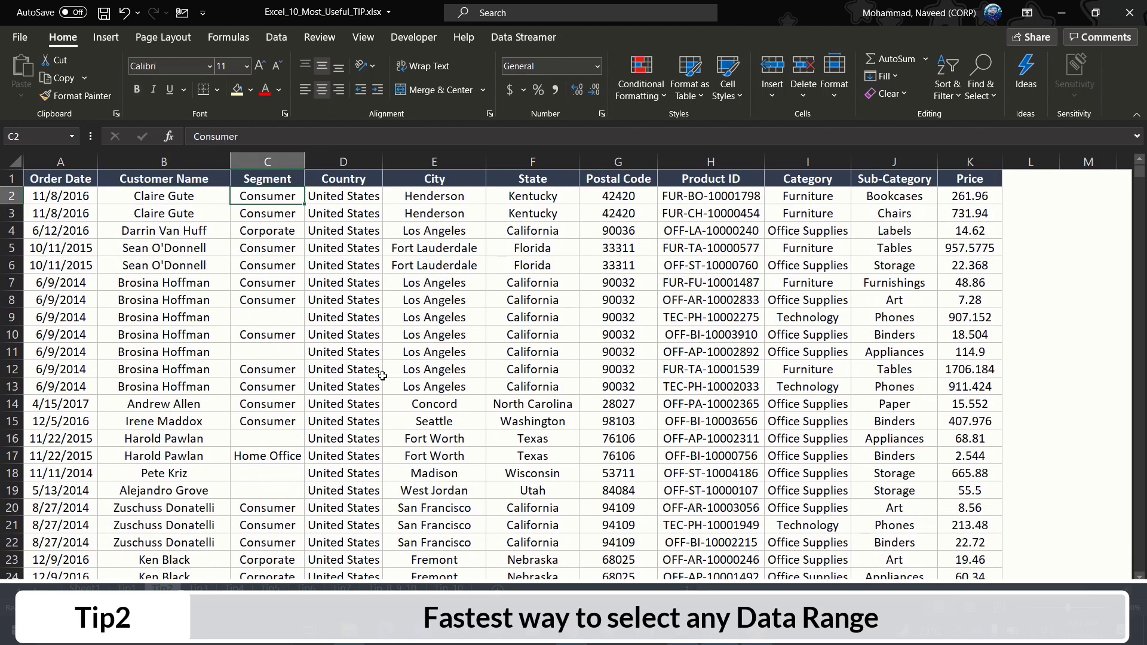
key(Left)
key(Down)
key(Down)
key(Down)
key(Down)
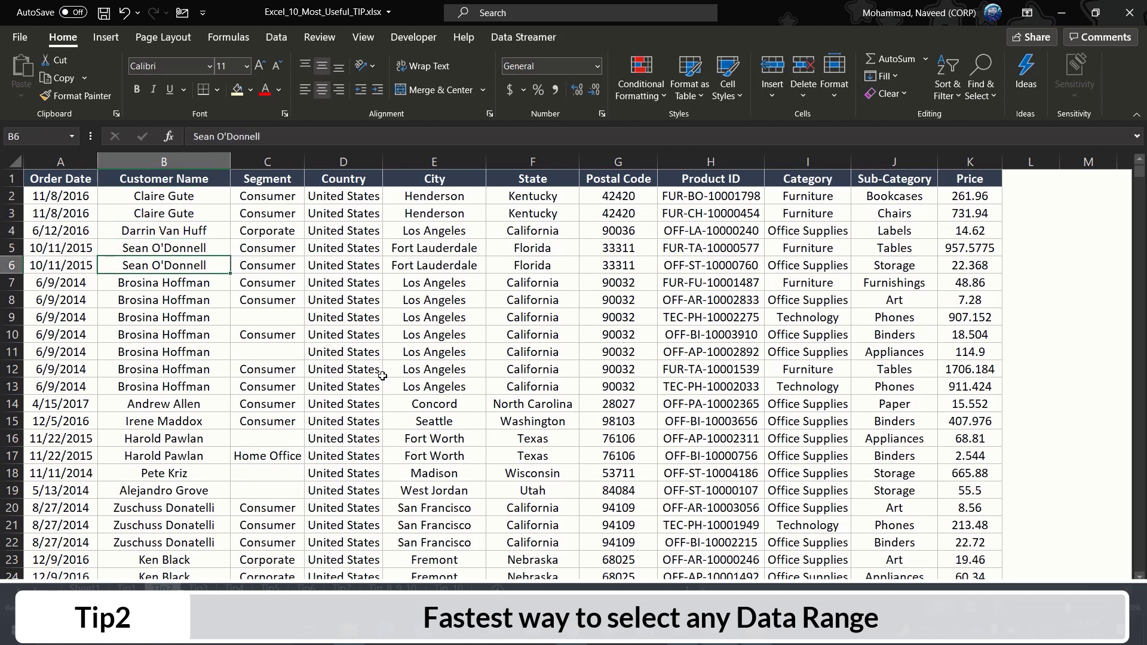
key(Left)
key(Down)
key(Down)
key(Down)
key(Down)
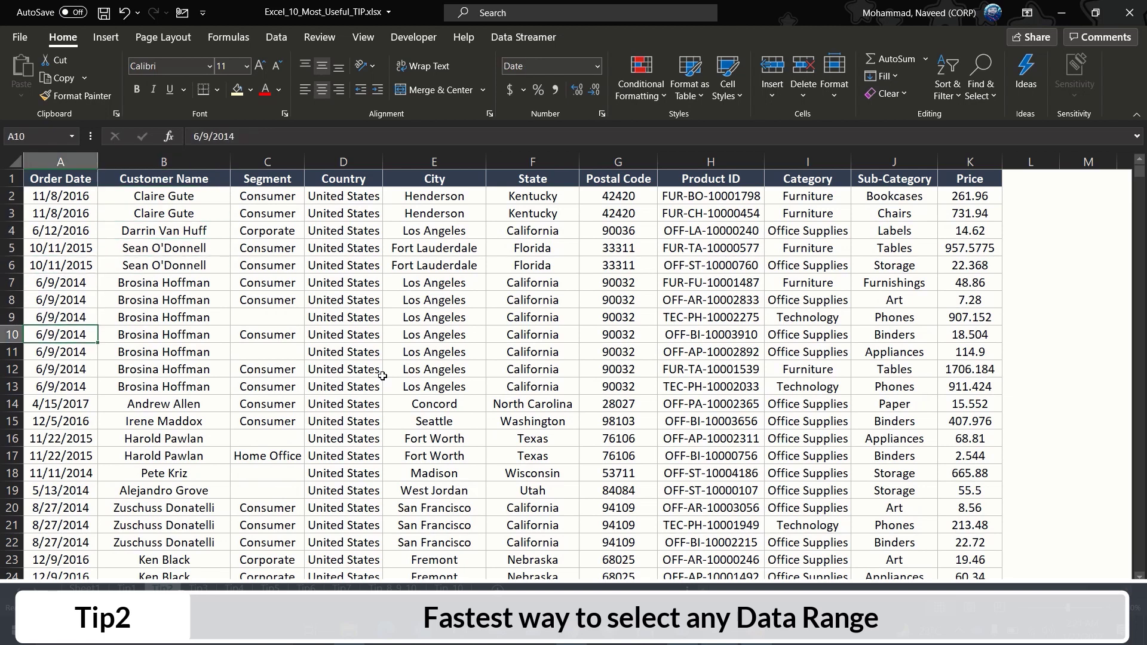
Use Go To to select the Segment range C2:C1000
key(Right)
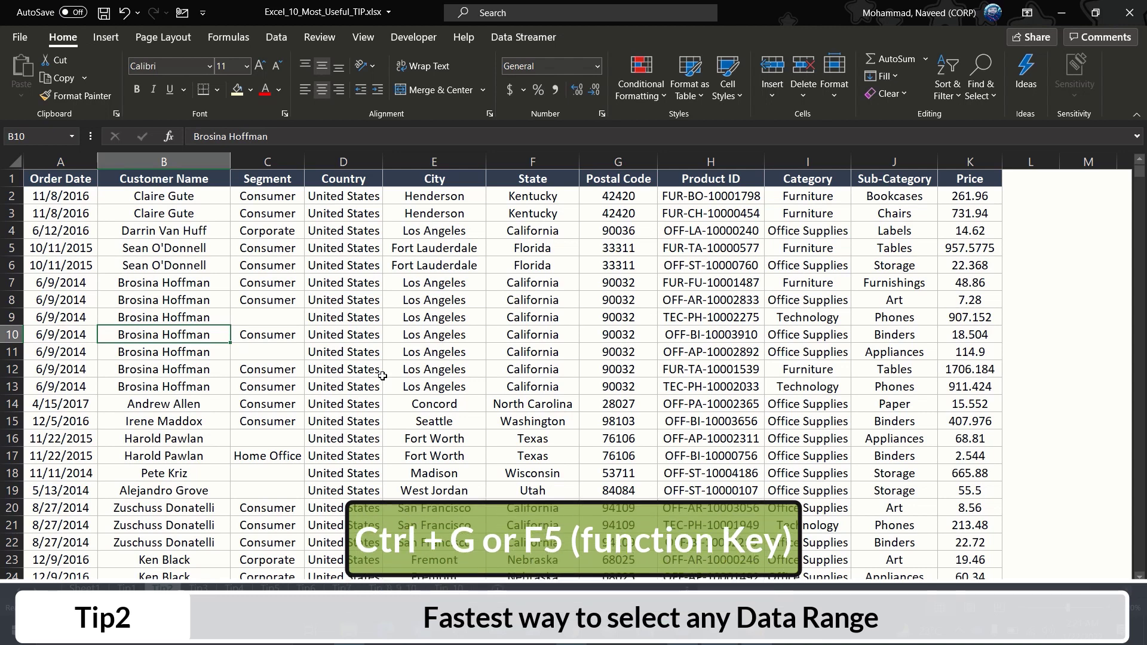
key(ctrl+g)
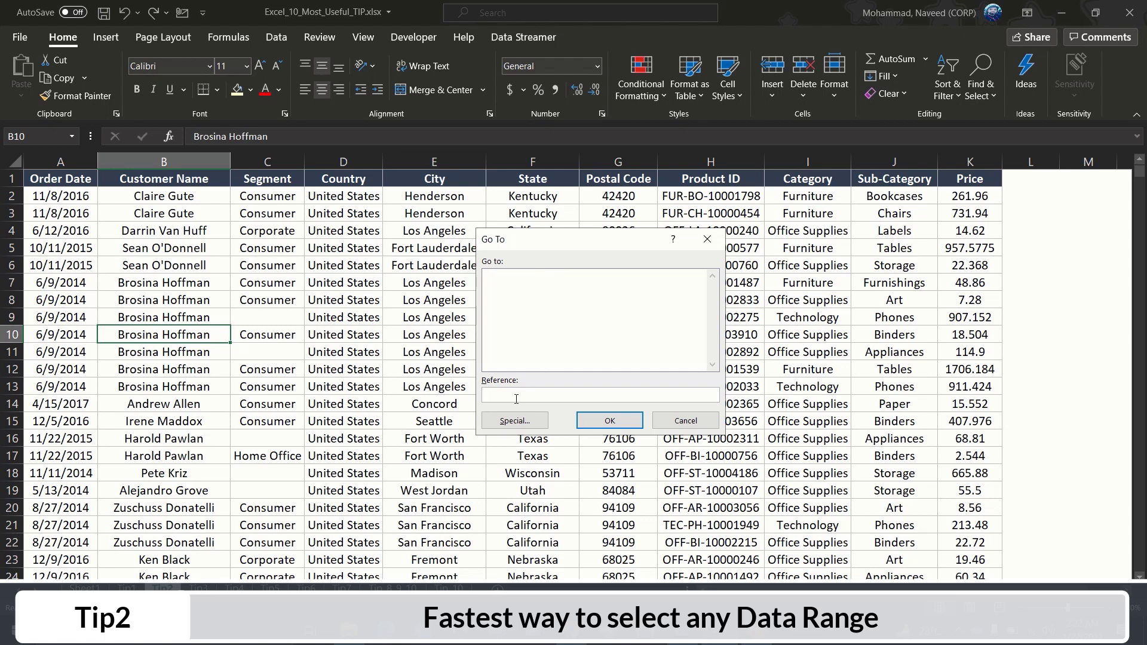
text(C2:C1000)
click(609, 421)
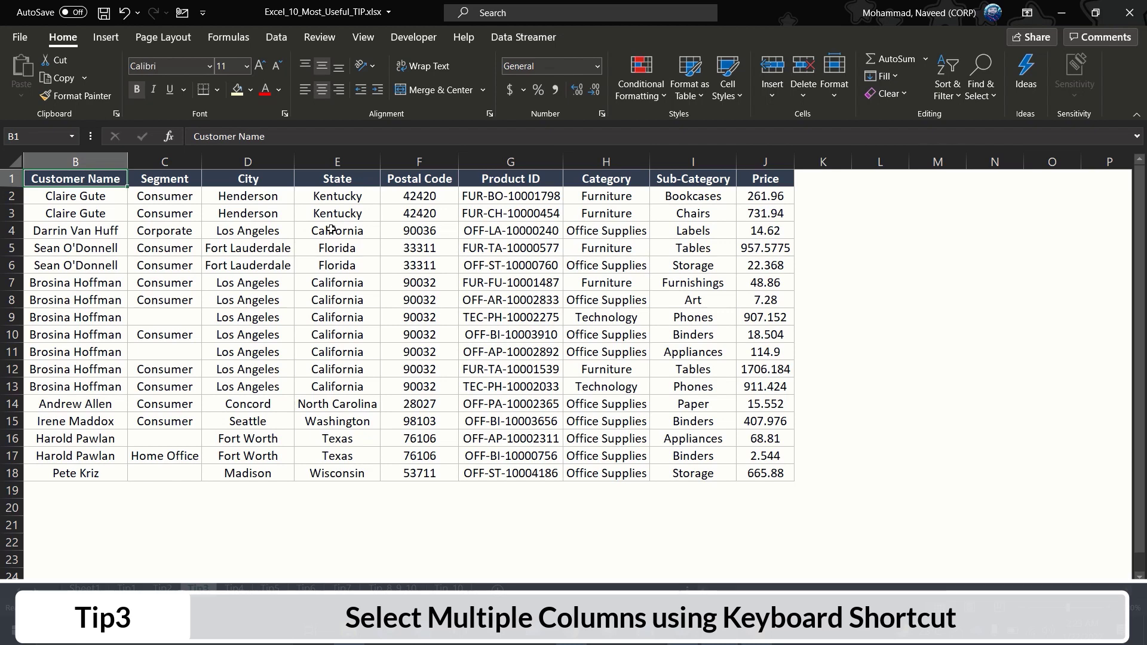
Select the block of adjoining columns from B1 across to Sub-Category and down to row 17, and clear it by selecting C4
key(shift+Right)
key(shift+Right)
key(shift+Right)
key(shift+Right)
key(shift+Right)
key(shift+Right)
key(shift+Right)
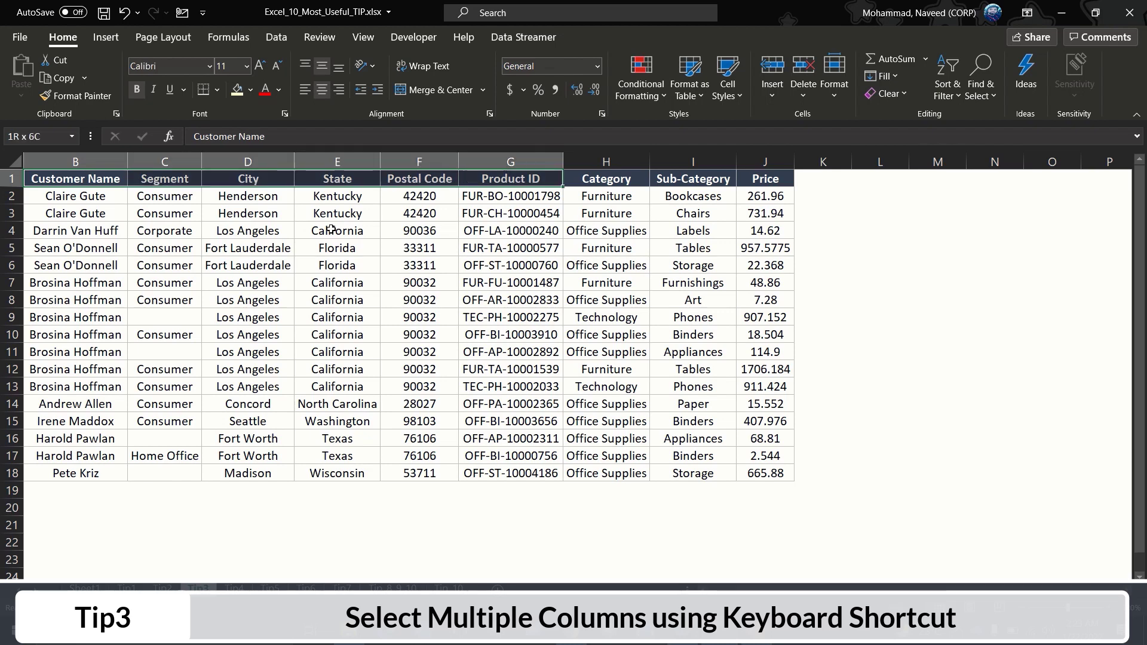
key(shift+Down)
key(shift+Down)
key(shift+Down)
key(shift+Down)
key(shift+Down)
key(shift+Down)
key(shift+Down)
key(shift+Down)
key(shift+Down)
key(shift+Down)
key(shift+Down)
key(shift+Down)
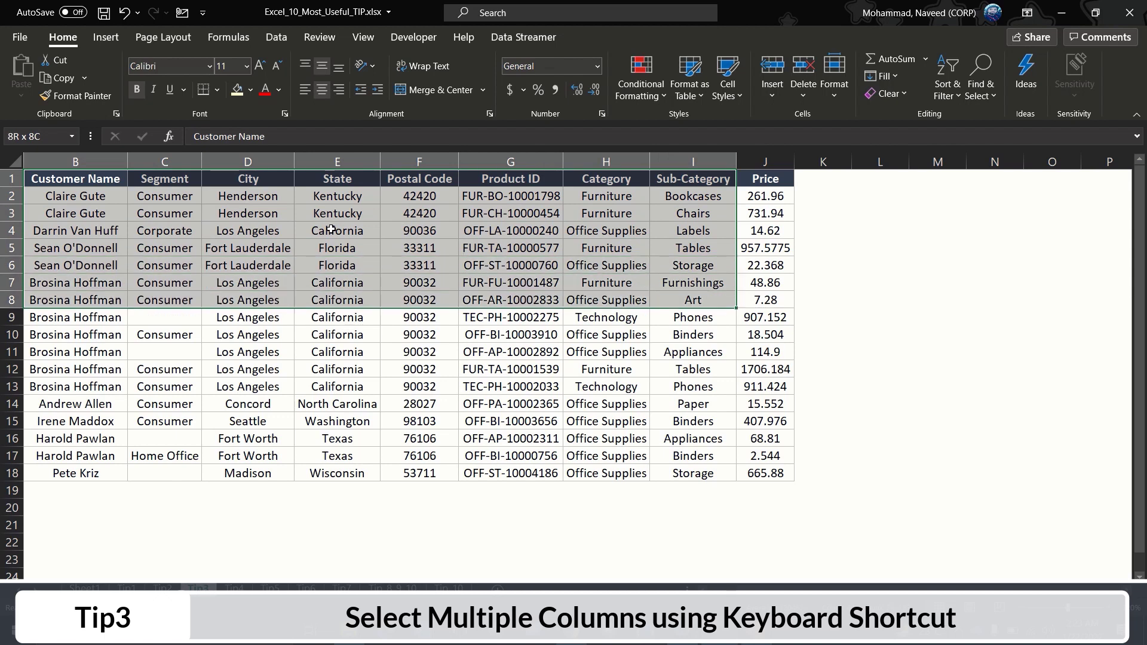
key(shift+Down)
key(shift+Down)
key(shift+Down)
key(shift+Down)
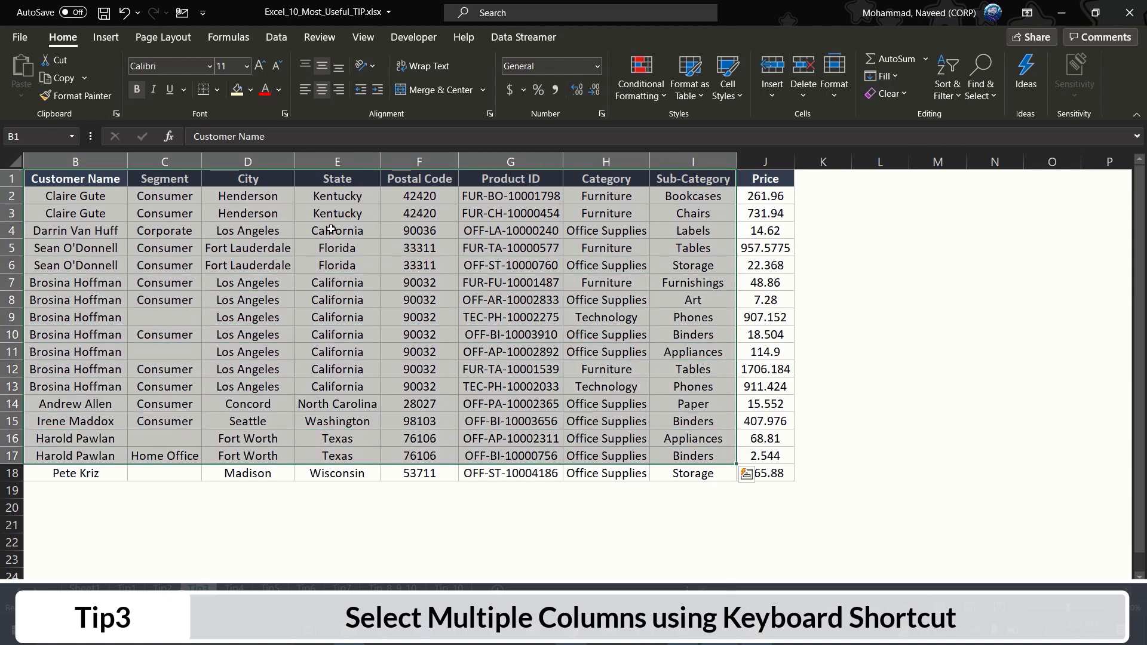
click(196, 236)
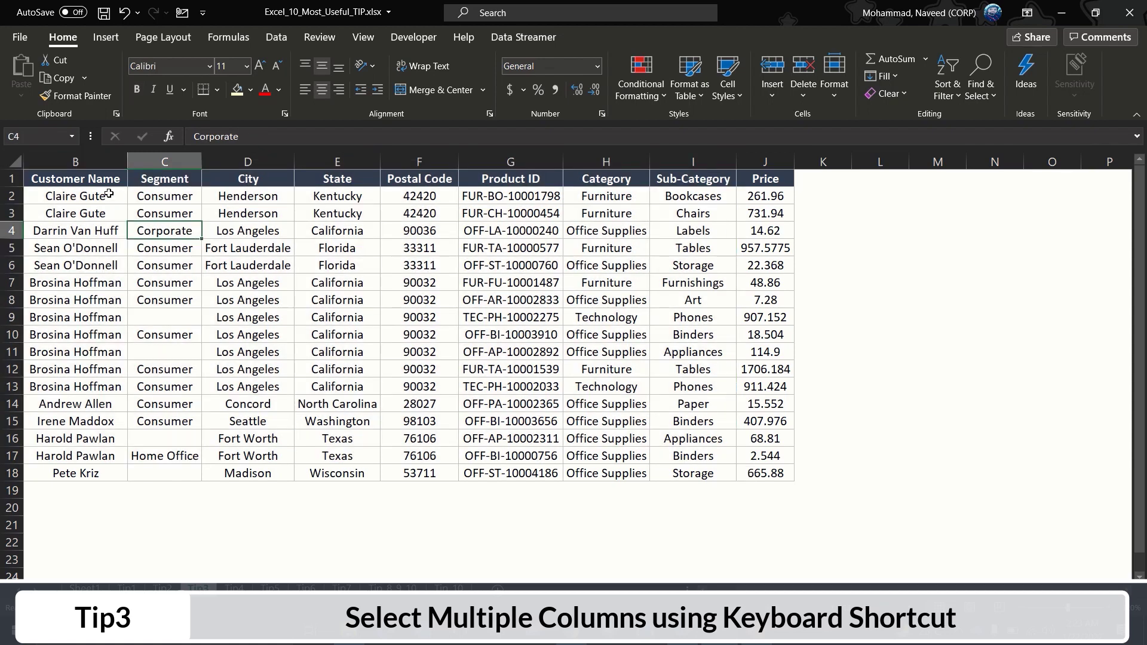
Select B1:B7, G2:G7 and J1:J9 one after another as separate selections, and return to G9
drag(102, 179, 105, 282)
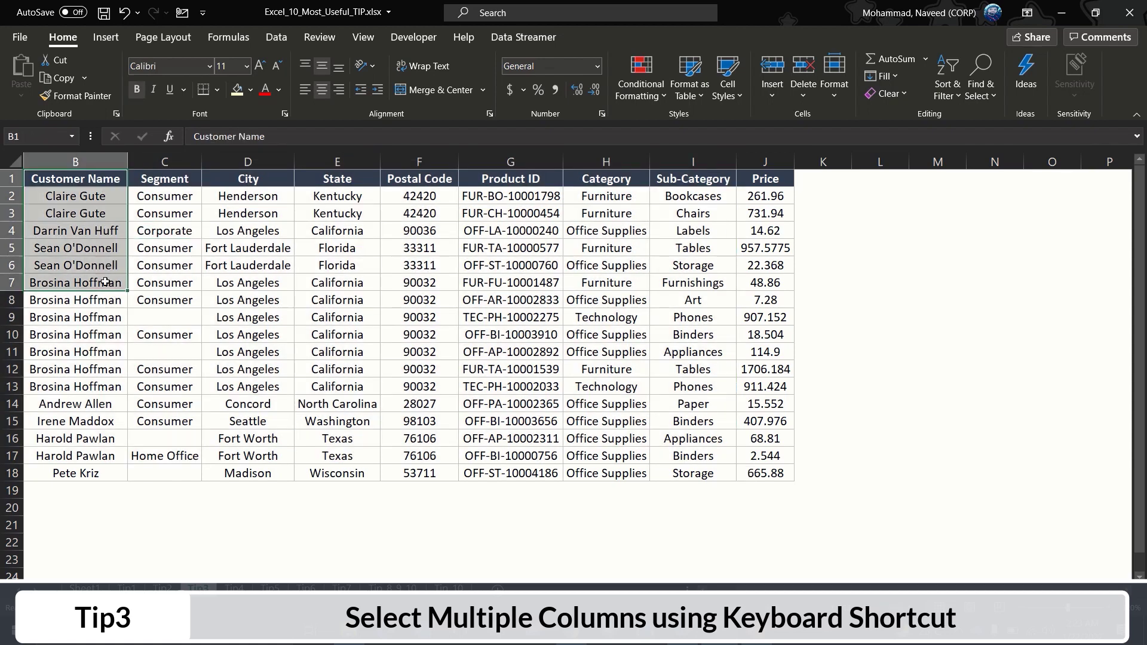
click(525, 191)
key(shift+Down)
key(shift+Down)
key(shift+Down)
key(shift+Down)
key(shift+Down)
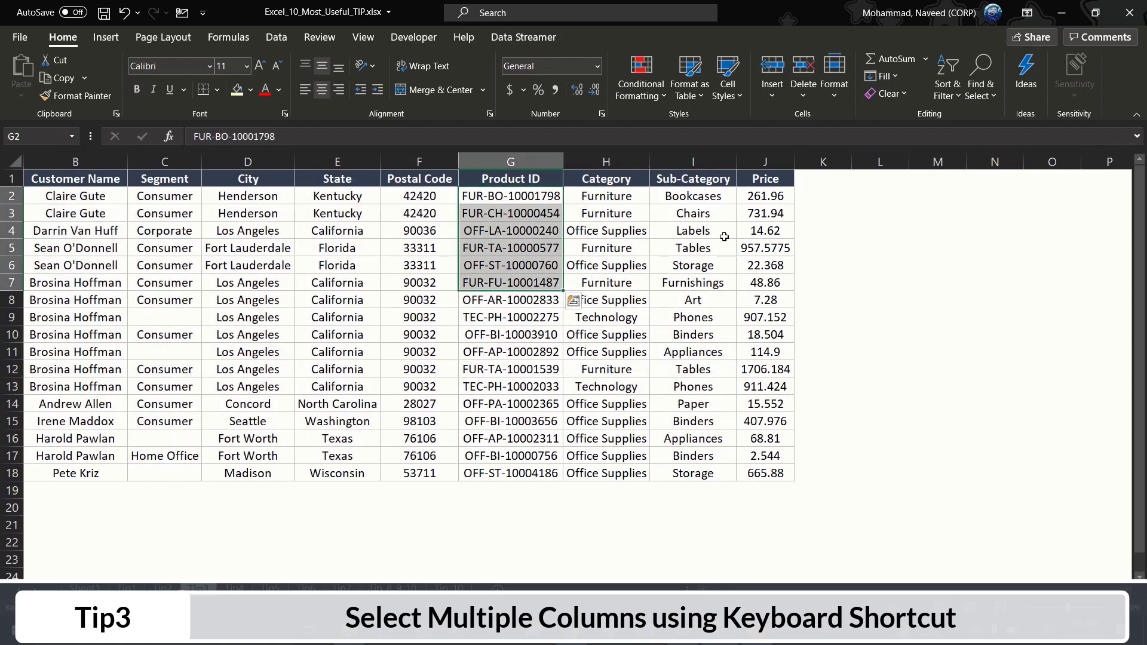
drag(765, 181, 771, 317)
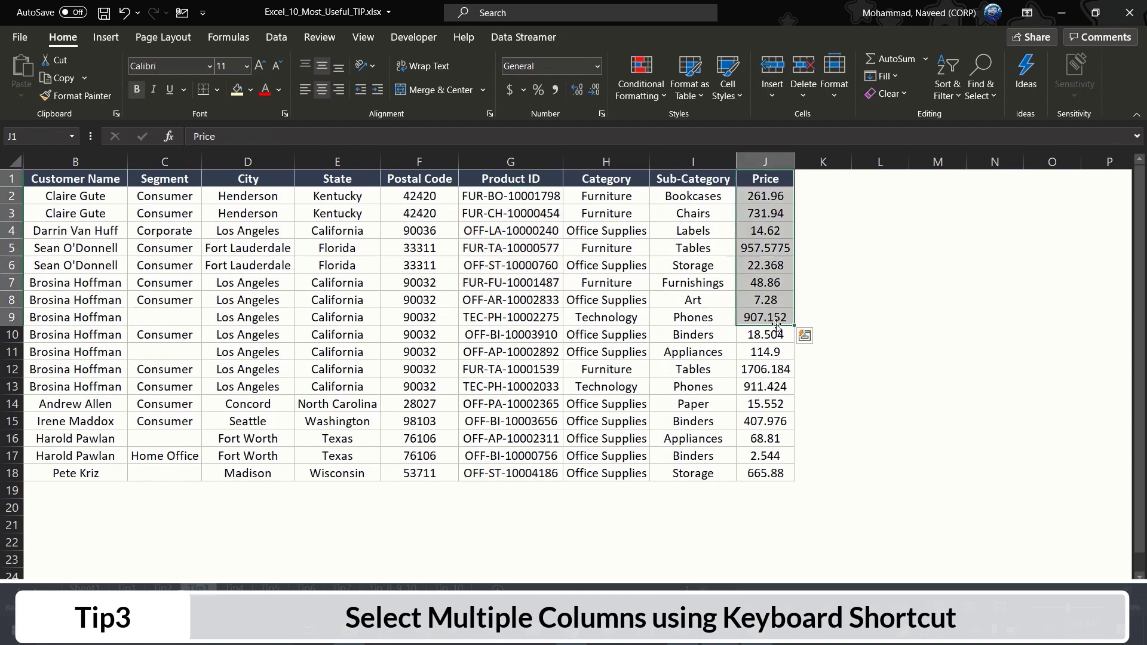
click(559, 321)
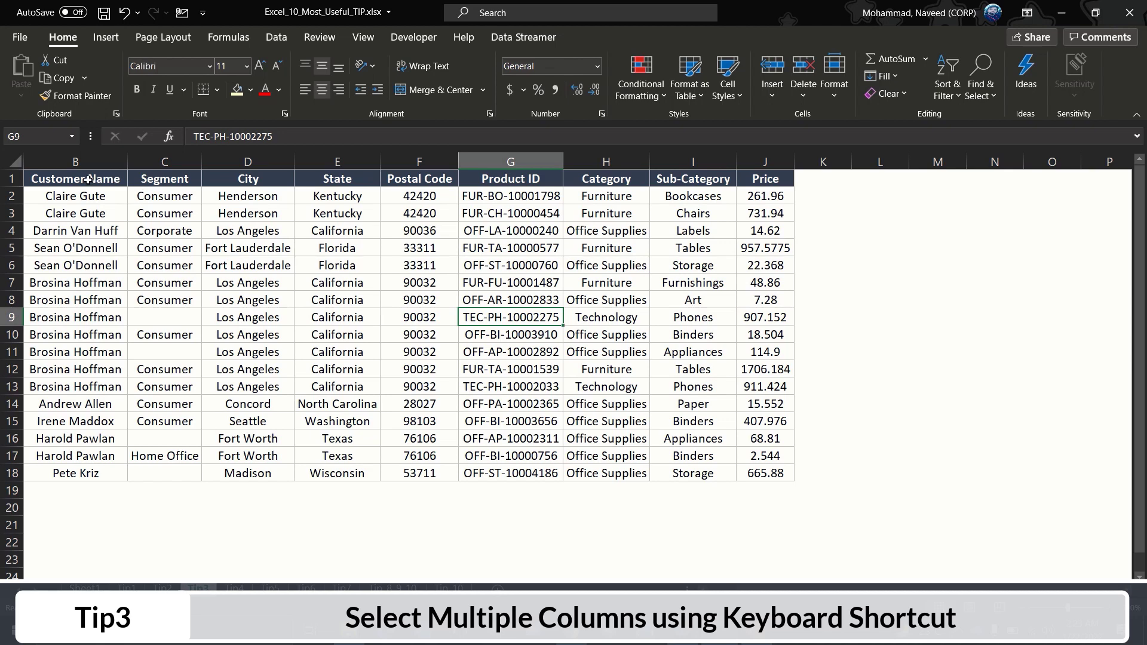
Select the non-adjacent Customer Name, Product ID and Price columns together, rows 1 to 18 of B, G and J
drag(90, 181, 92, 472)
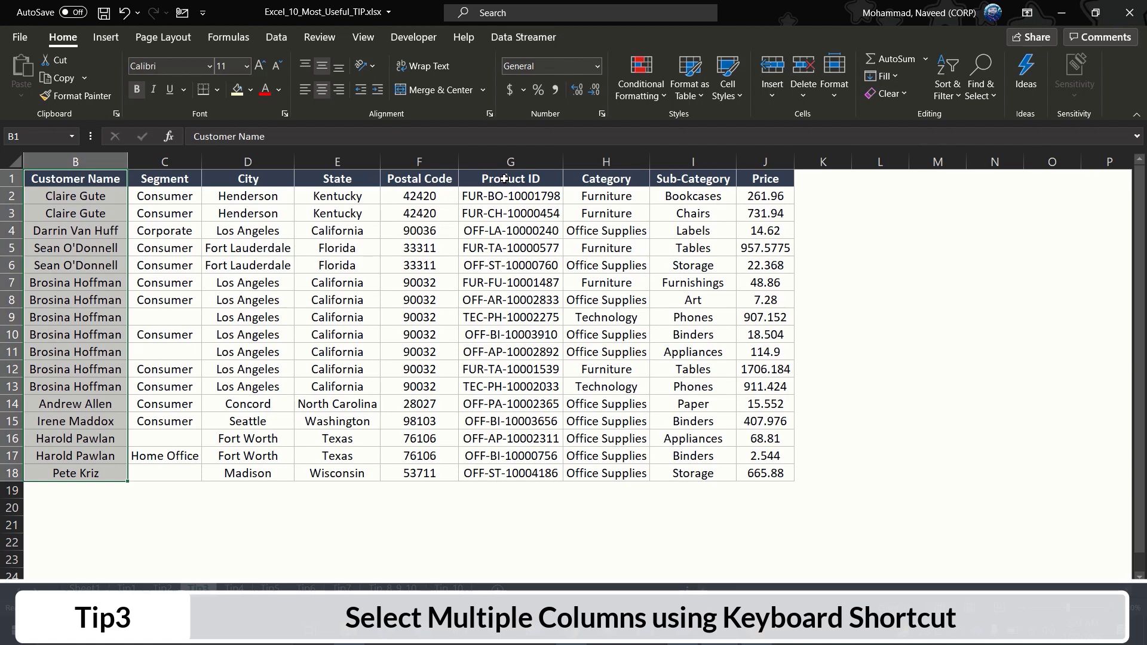
drag(511, 180, 520, 472)
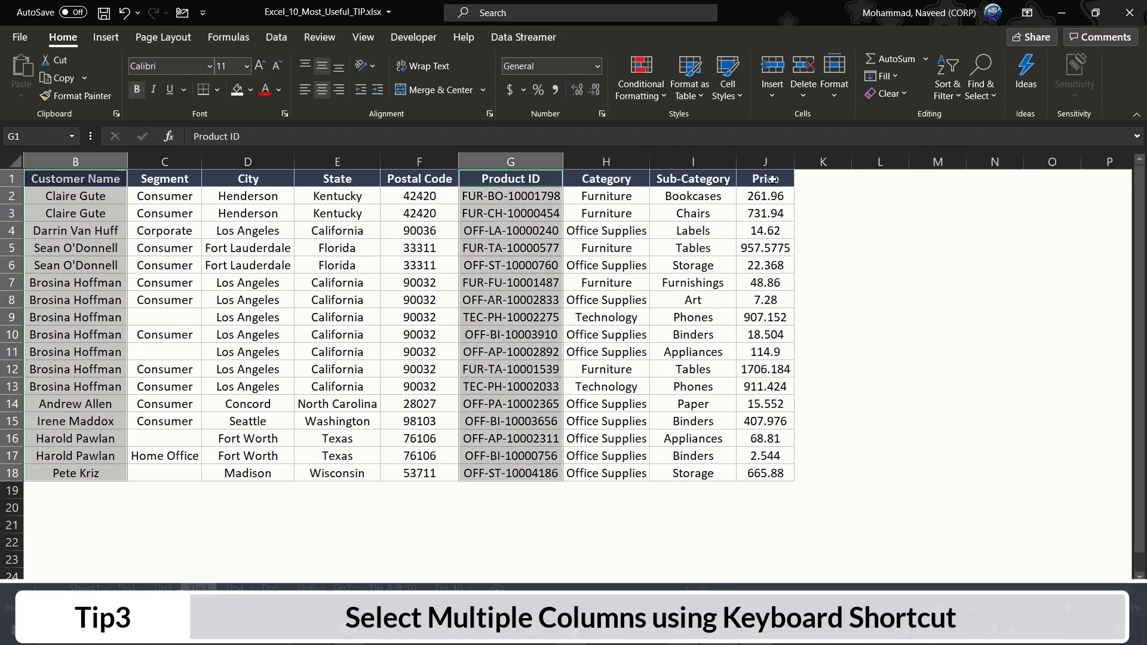
drag(770, 181, 783, 473)
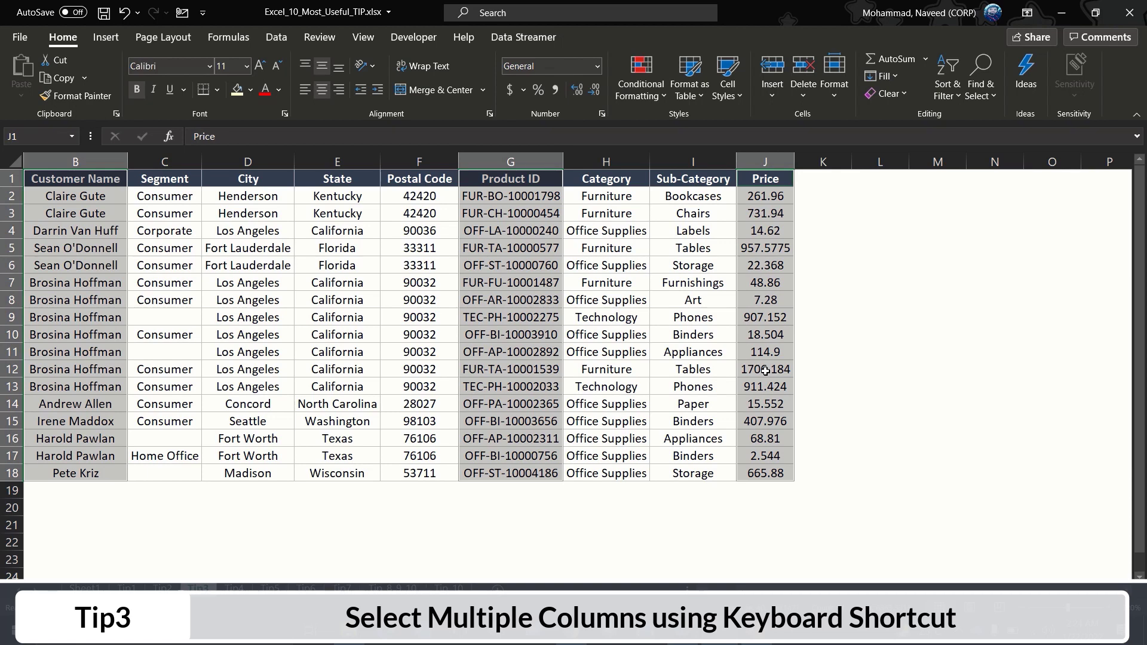
Select the Customer Name column from B1 to B18 and turn on Add or Remove Selection mode
key(ctrl+Home)
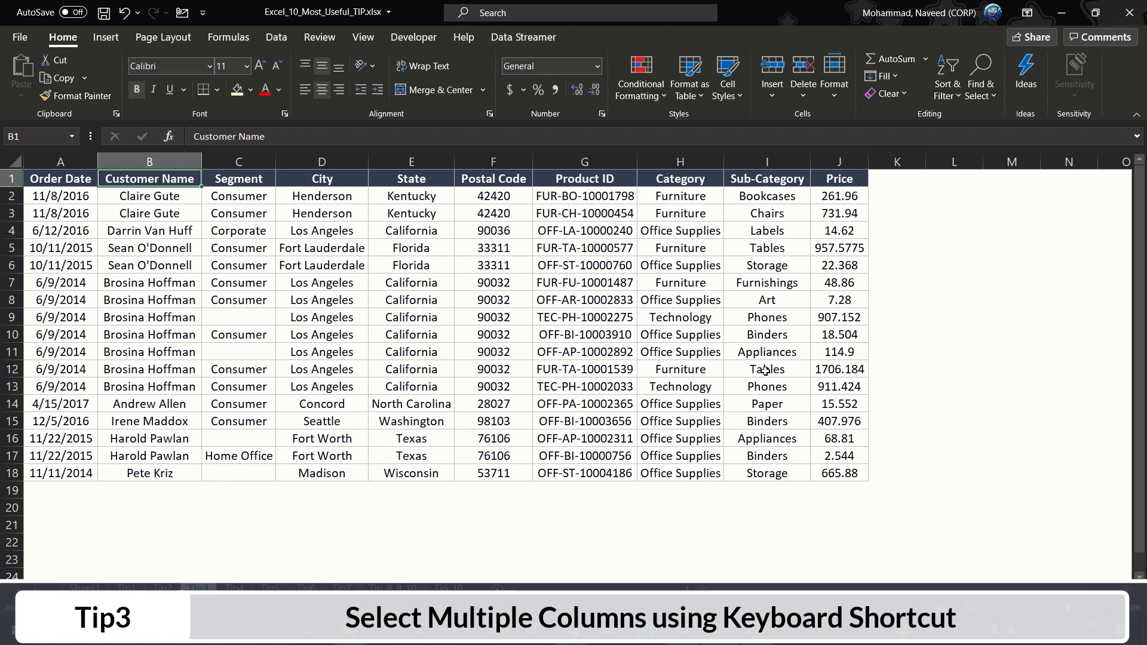
key(ctrl+shift+Down)
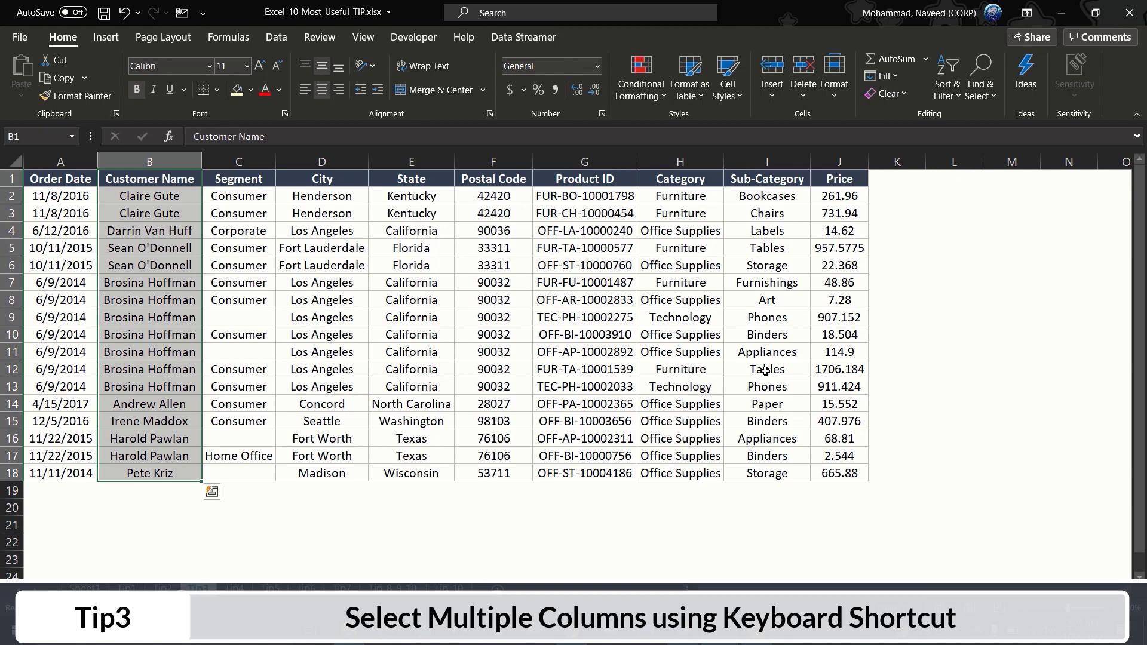
key(shift+F8)
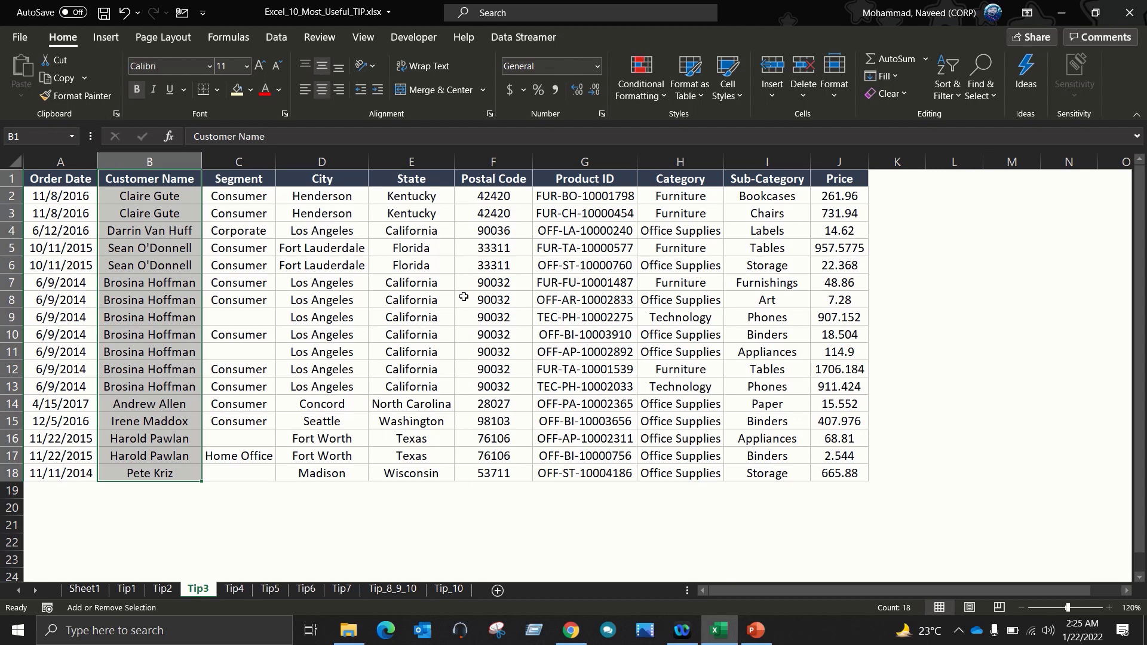
Add the Product ID column, G1:G18, to the current selection
key(Right)
key(Right)
key(Right)
key(Down)
key(Down)
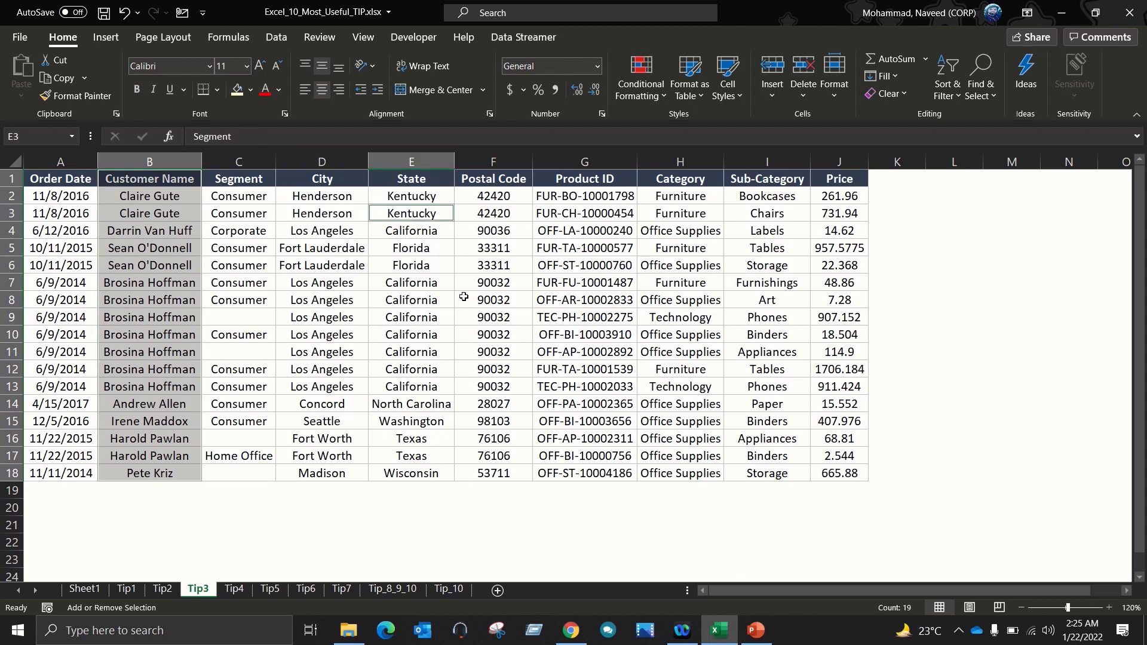
key(Up)
key(Up)
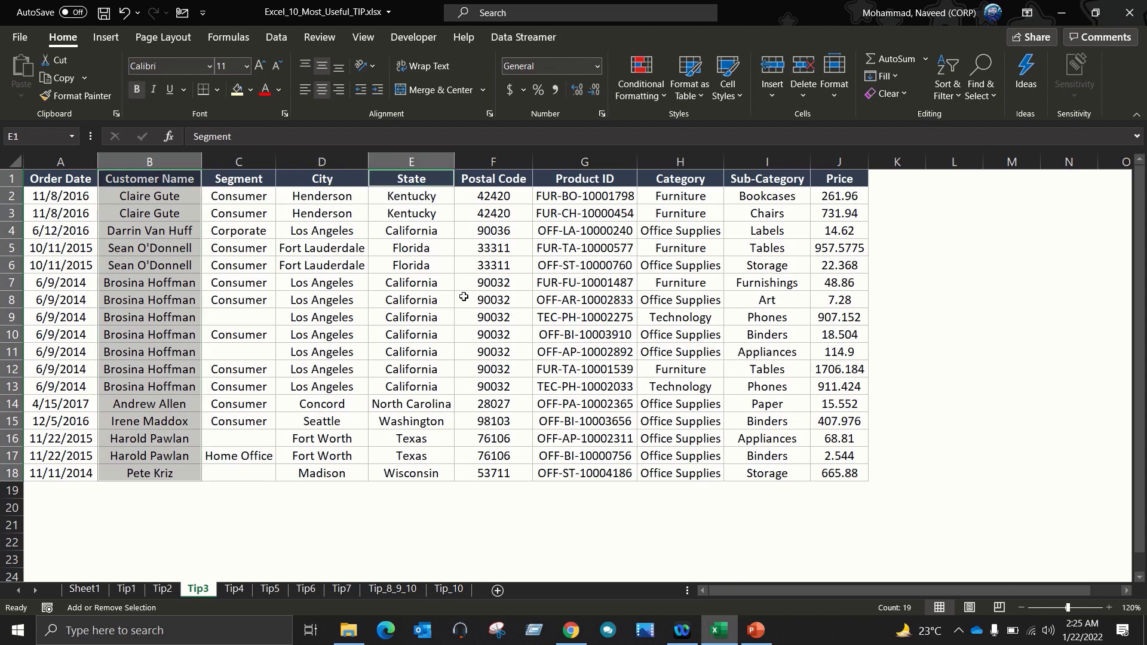
key(Right)
key(Right)
key(Down)
key(Down)
key(Up)
key(Up)
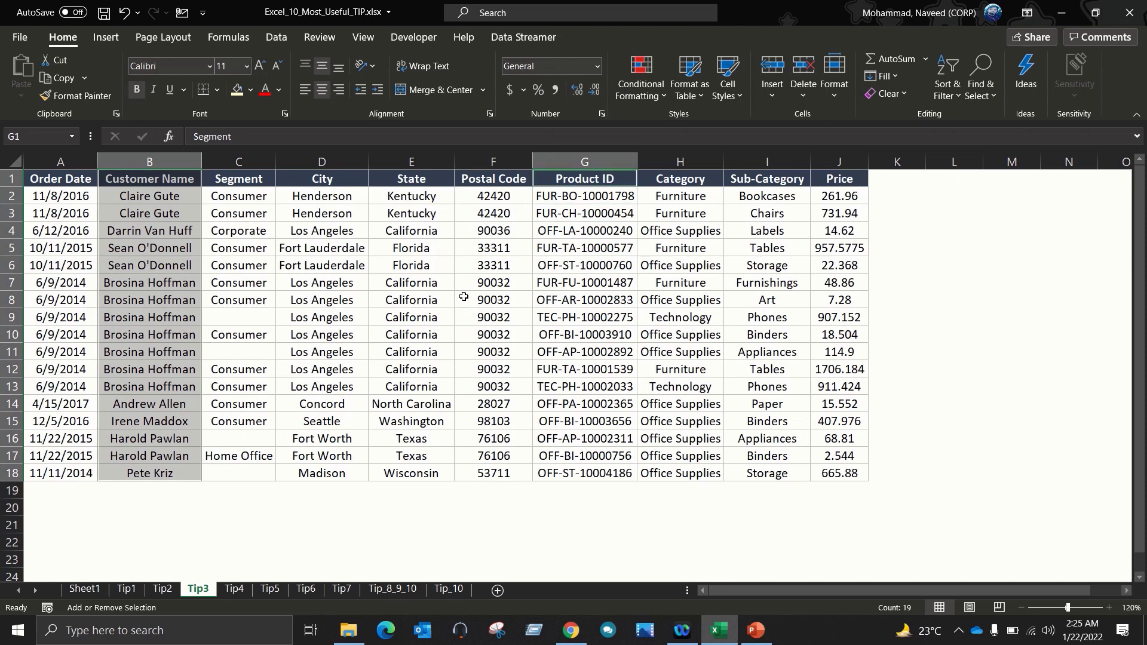
key(Down)
key(Up)
key(Down)
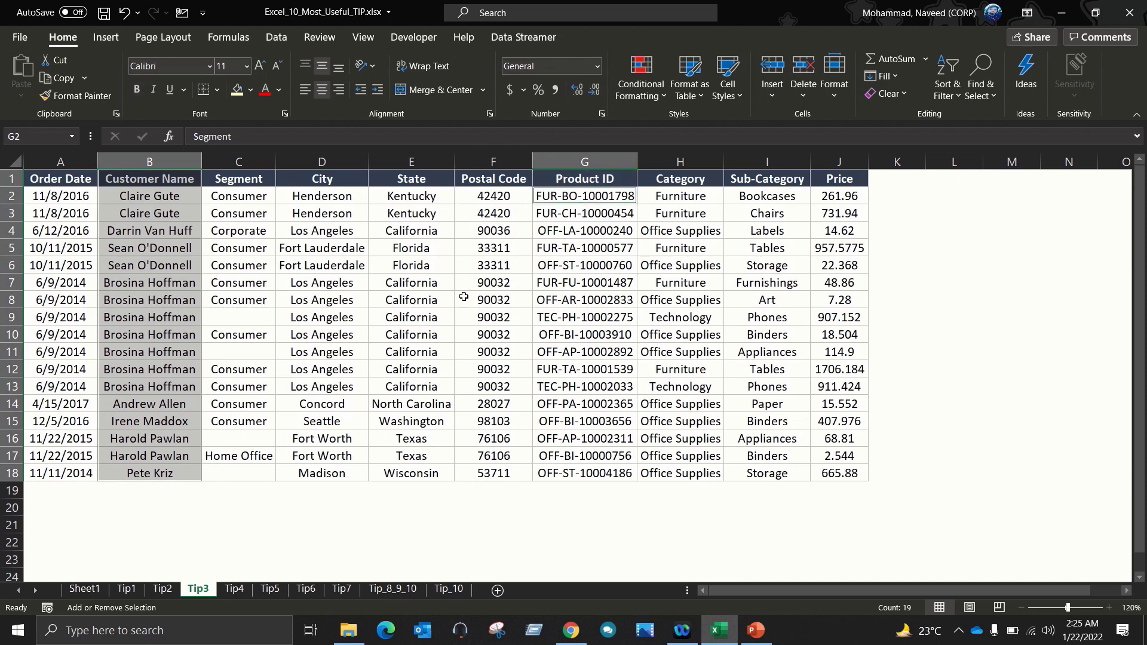
key(Up)
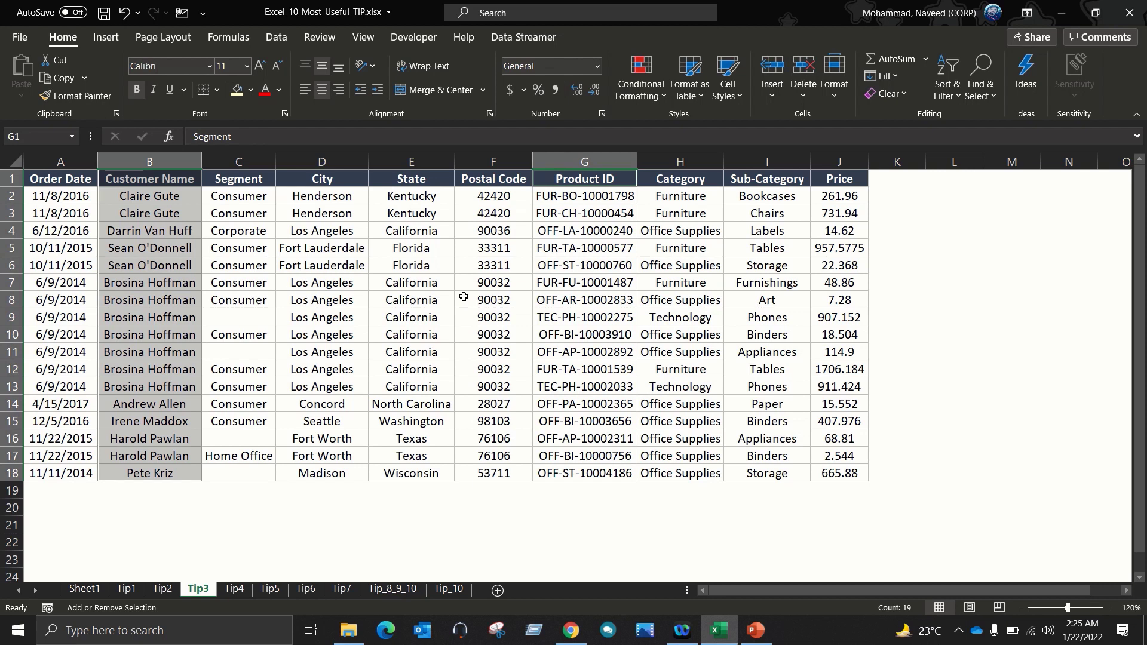
key(ctrl+shift+Down)
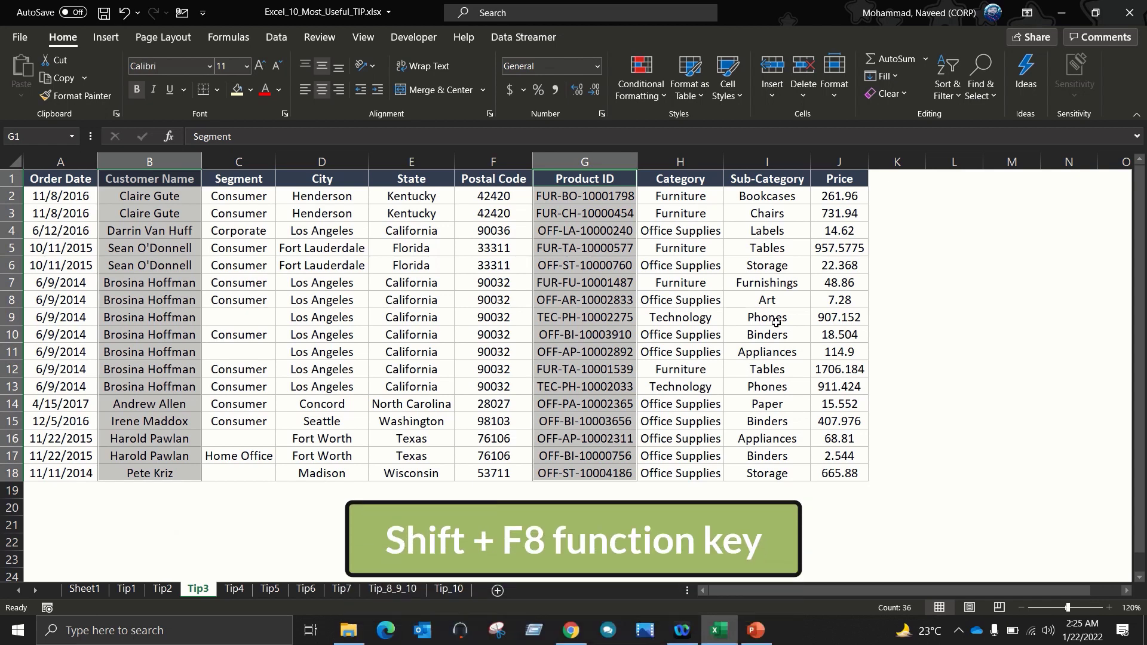
Turn on Add or Remove Selection mode again and add the Price column, J1:J18, to the selection
key(shift+F8)
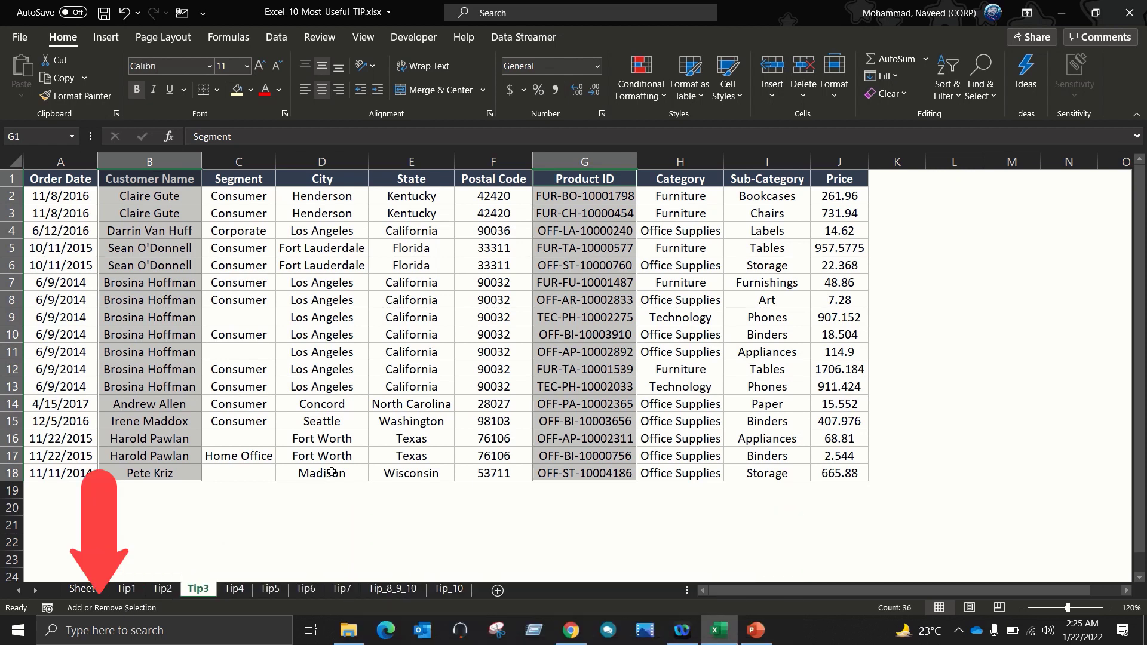
key(Right)
key(Right)
key(Right)
key(Down)
key(Up)
key(Down)
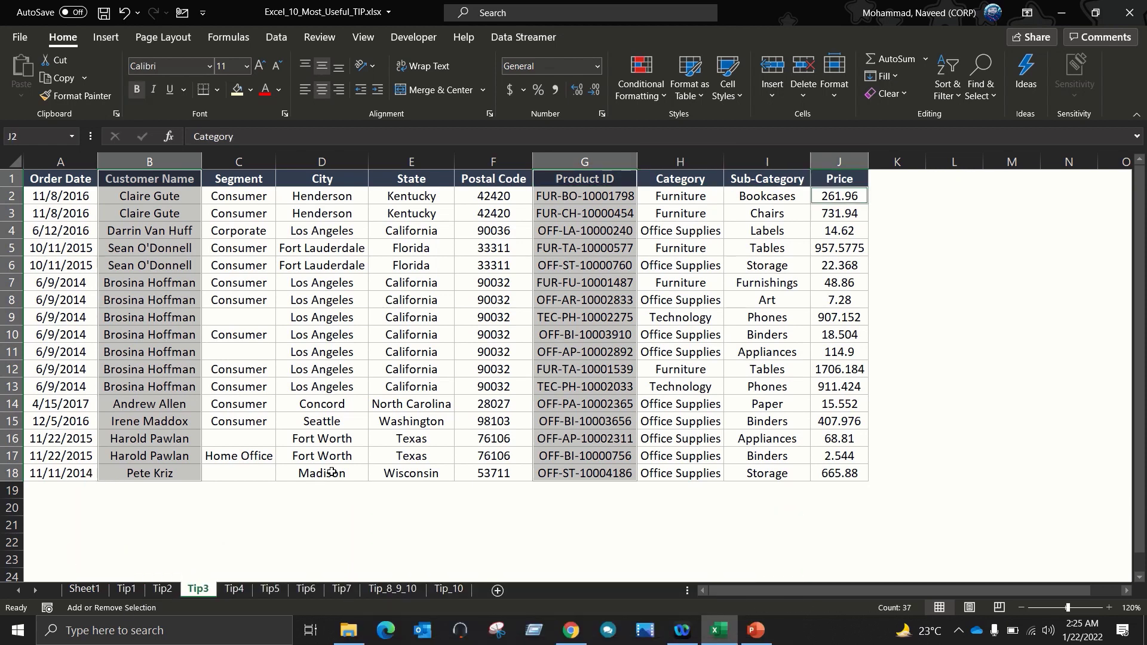
key(Up)
key(ctrl+shift+Down)
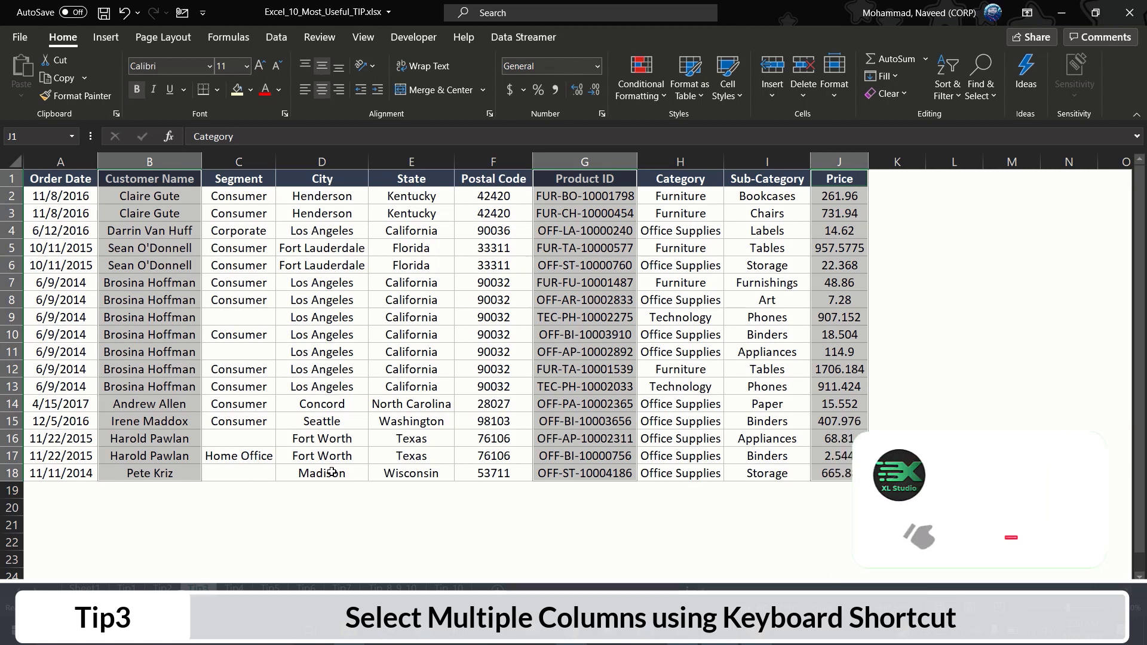
Copy the three selected columns, paste them starting at L1, and clear the copy marquee
key(ctrl+c)
key(Right)
key(Right)
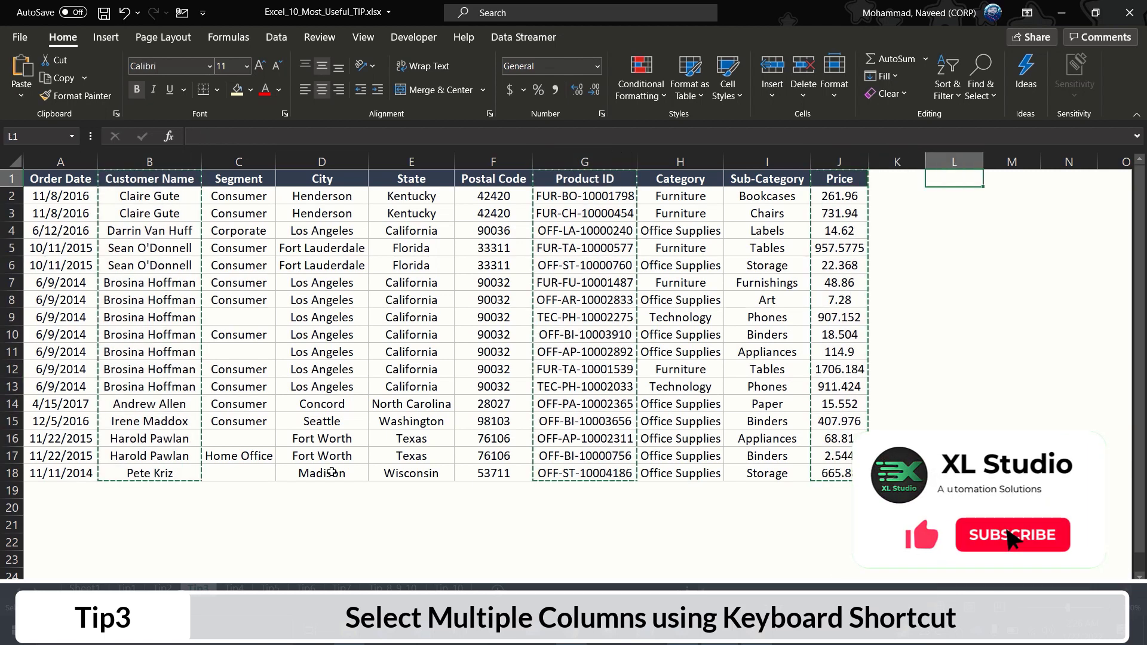
key(ctrl+v)
key(Escape)
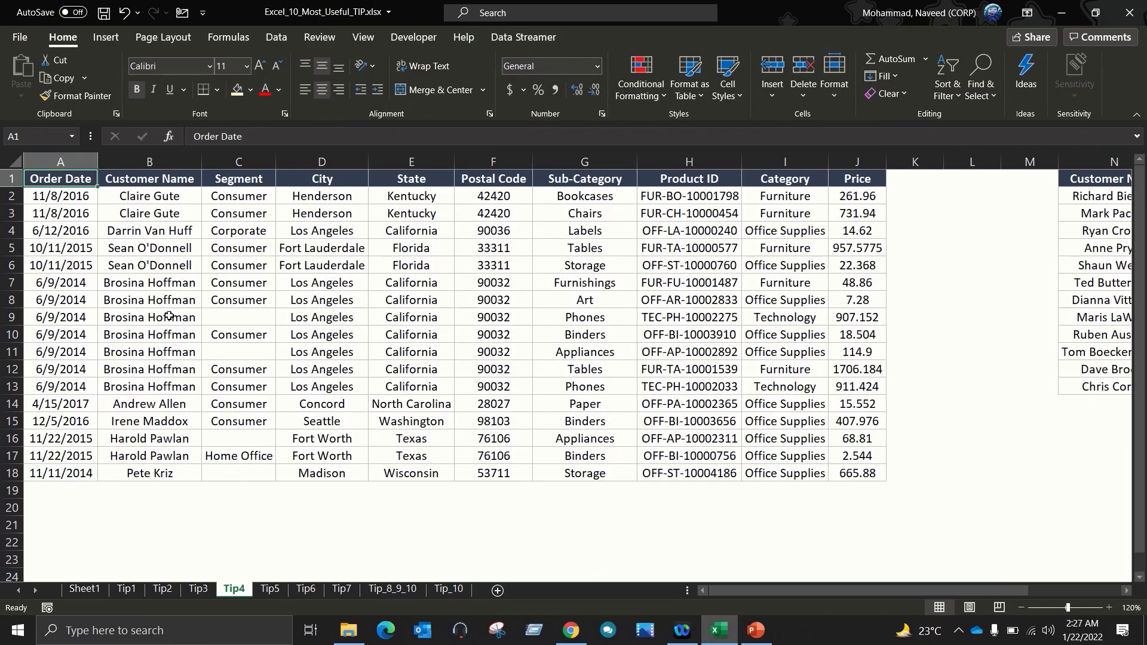
Move along the Tip4 header row from A1 to the Sub-Category header in G1
key(Right)
key(Right)
key(Right)
key(Right)
key(Right)
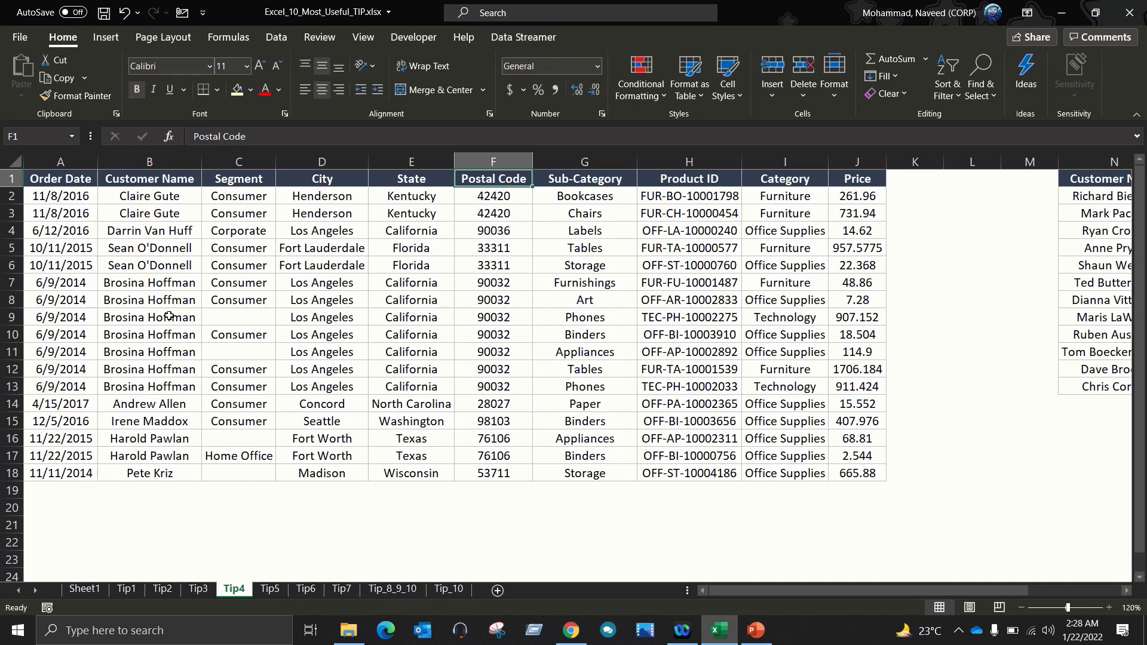
key(Right)
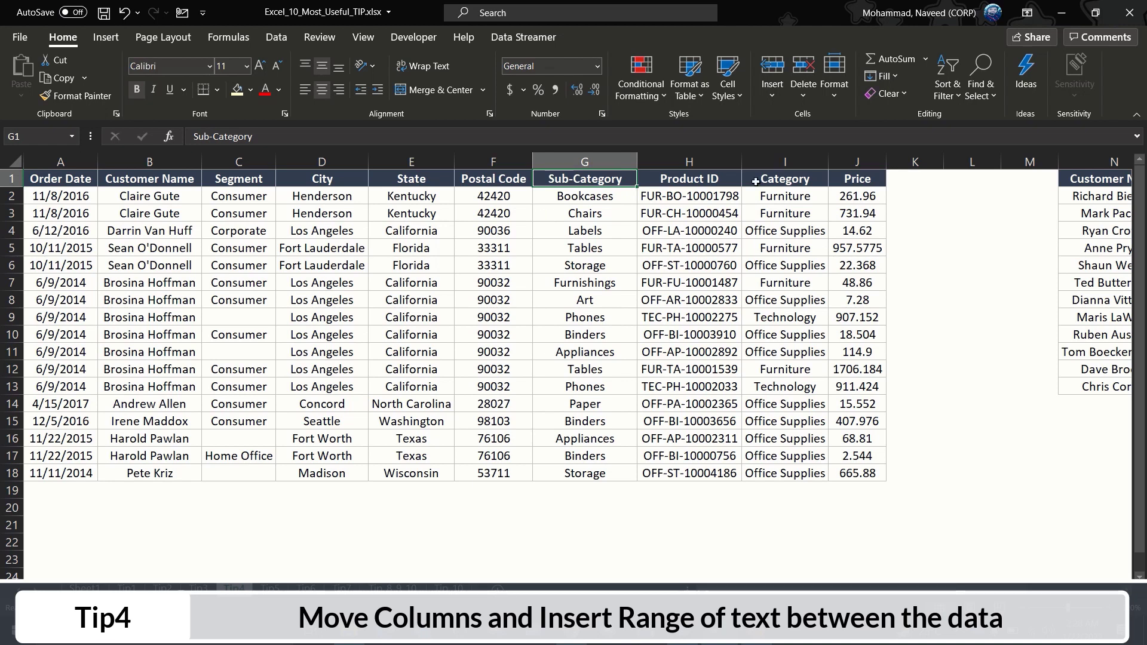
click(791, 157)
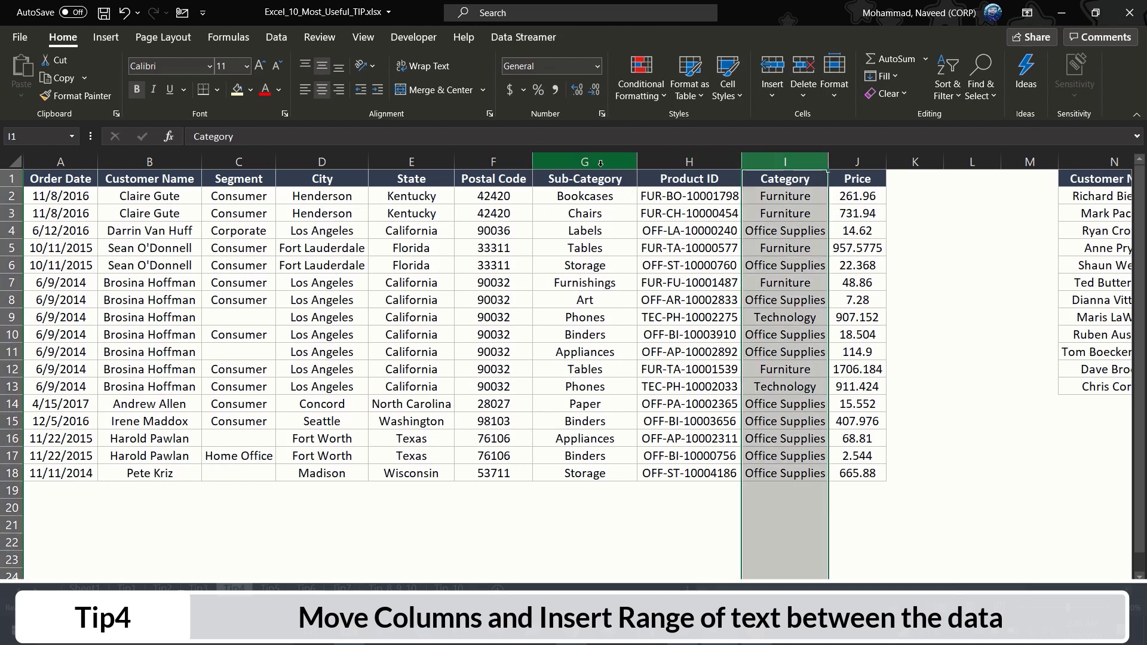
click(612, 164)
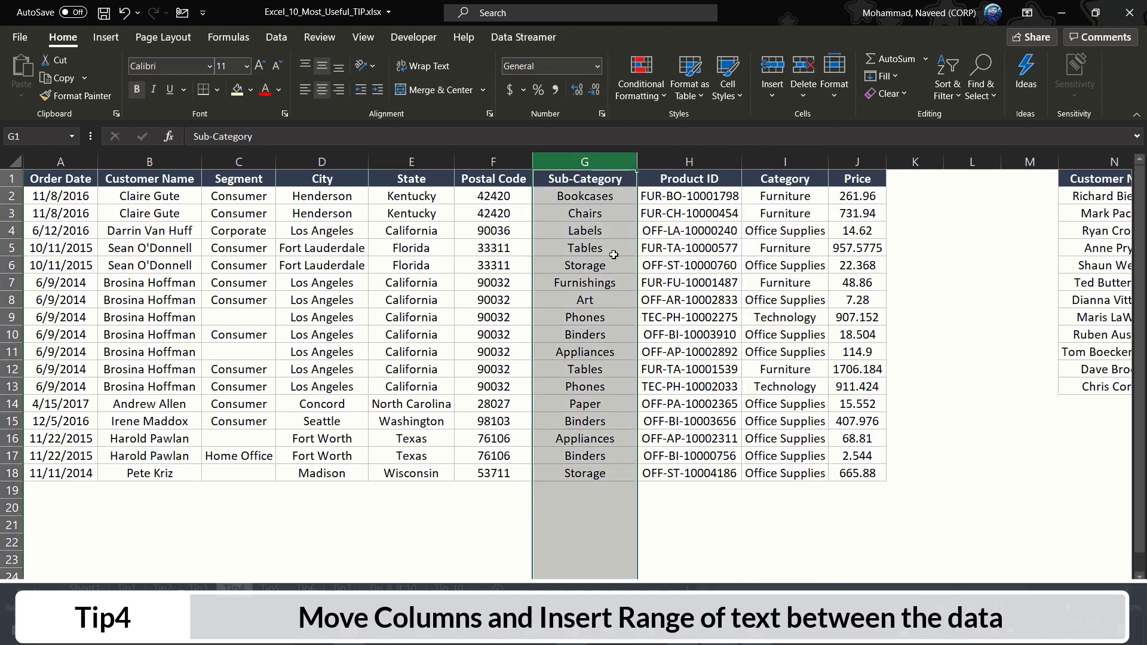
click(614, 255)
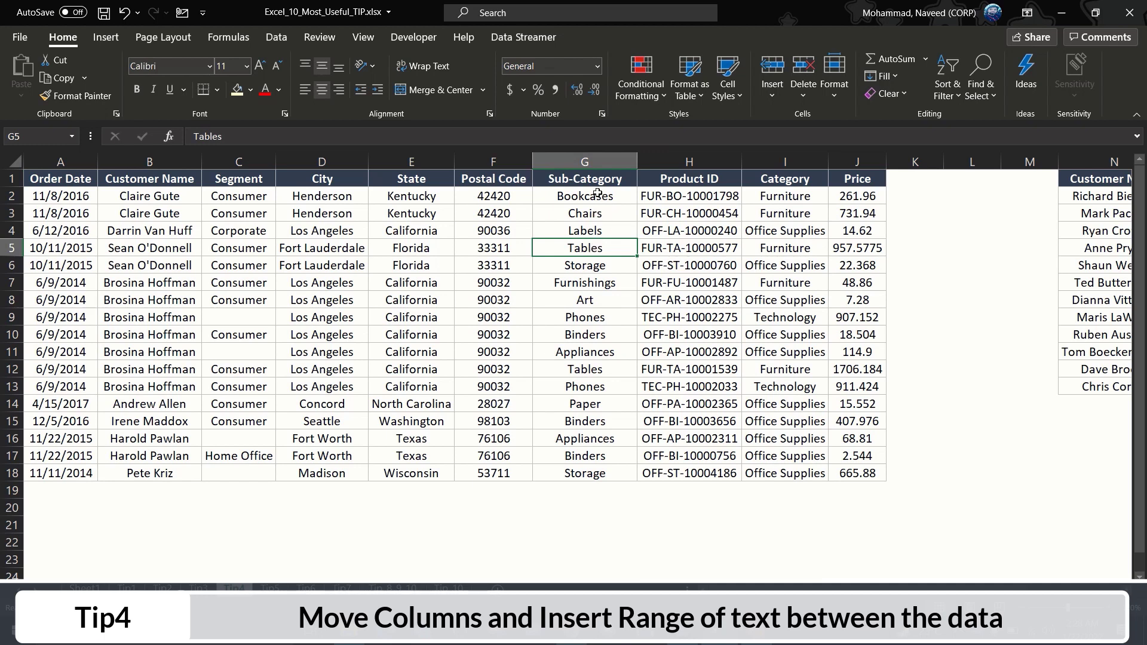
click(584, 160)
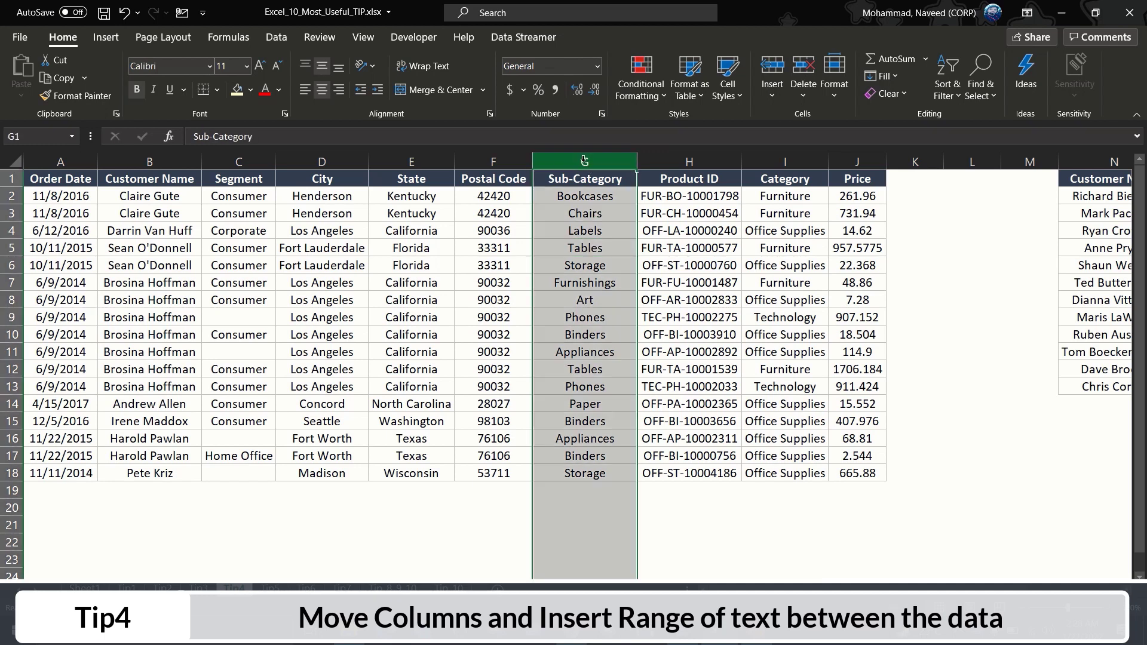
drag(584, 160, 855, 151)
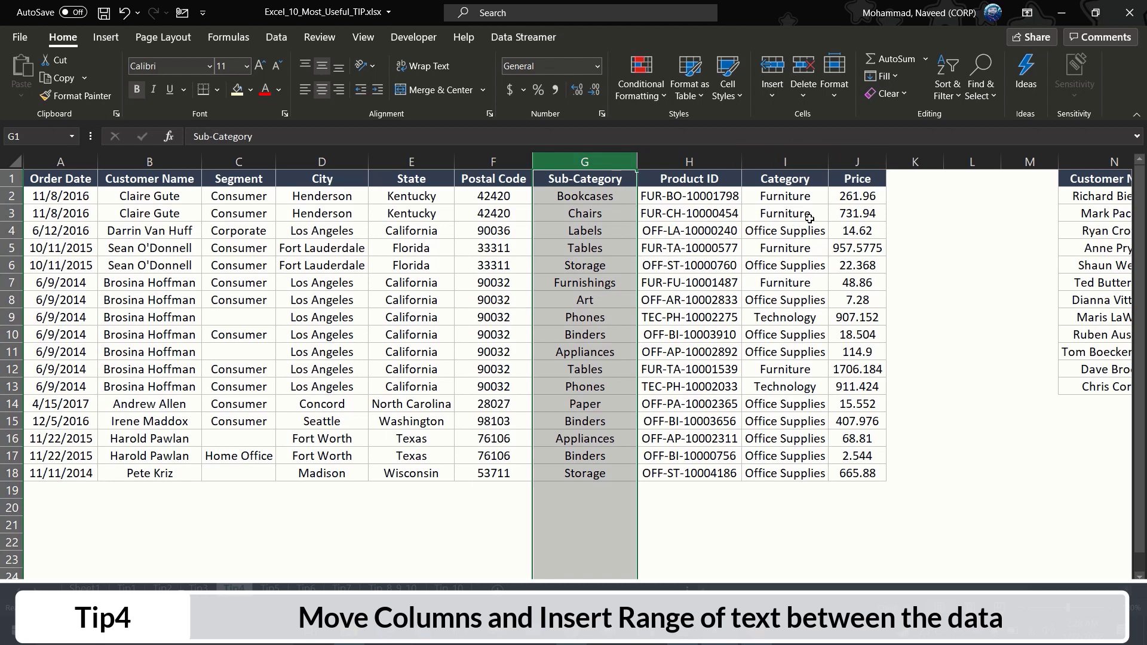
Cut the whole Sub-Category column G and insert the cut cells directly before the Price column
click(593, 252)
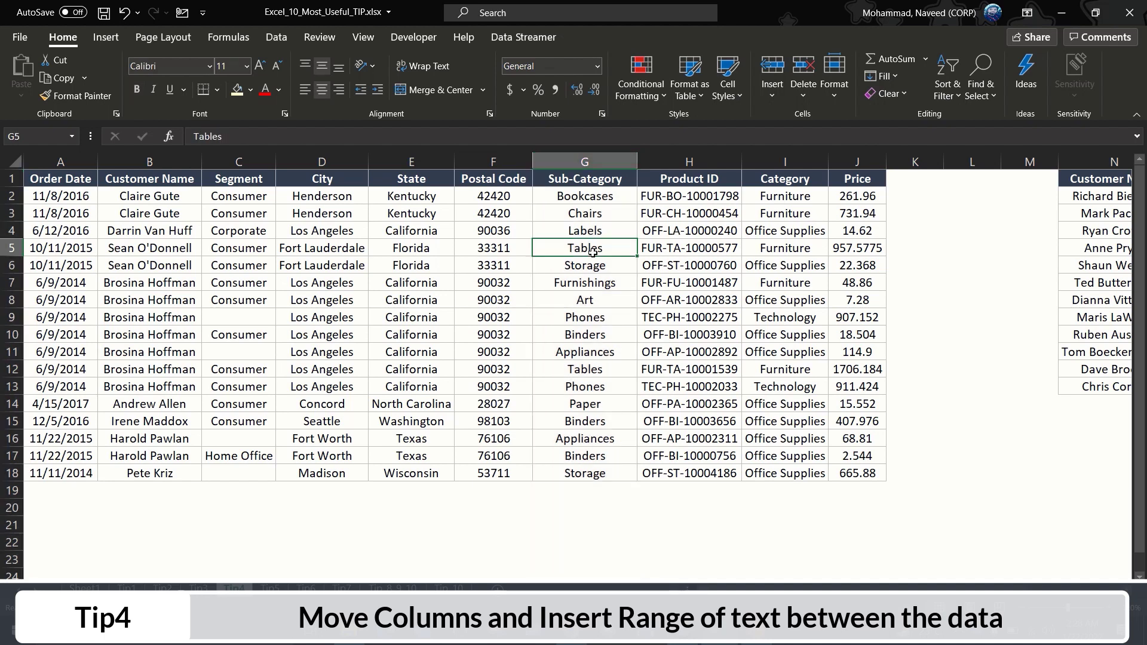
key(ctrl+Up)
key(ctrl+space)
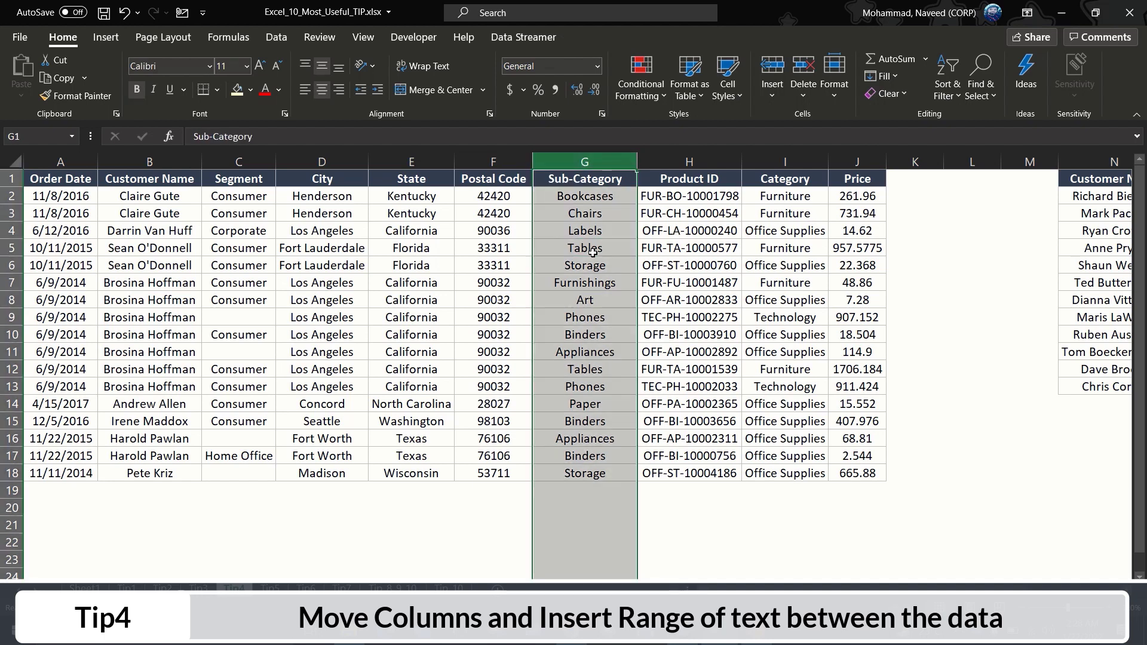
key(ctrl+x)
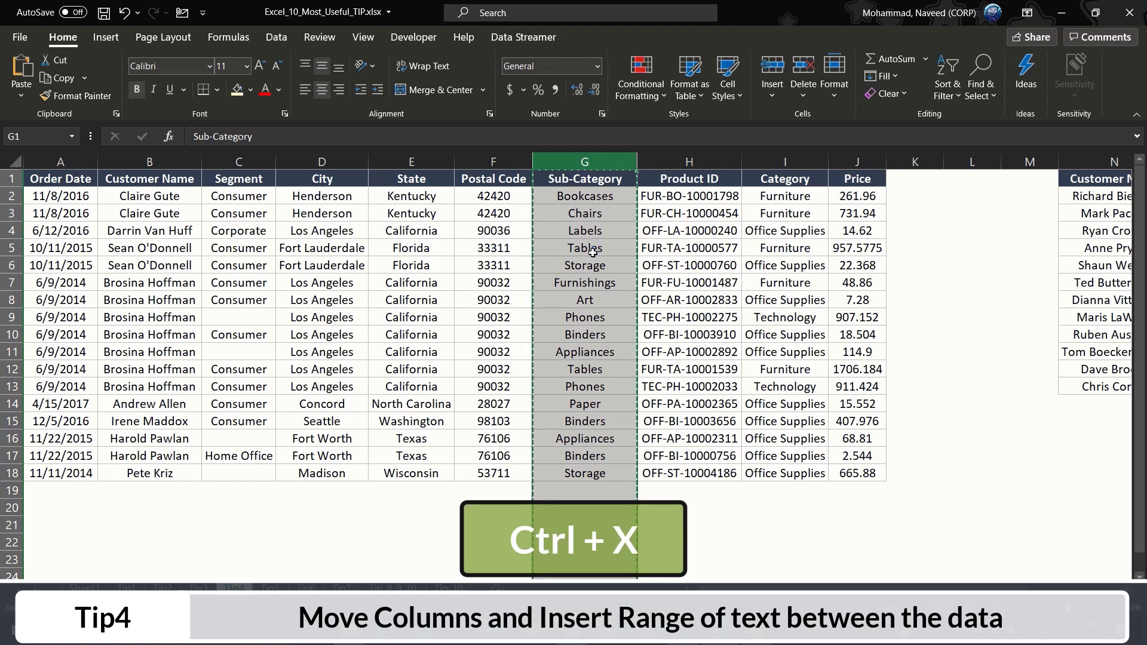
key(ctrl+Right)
key(ctrl+space)
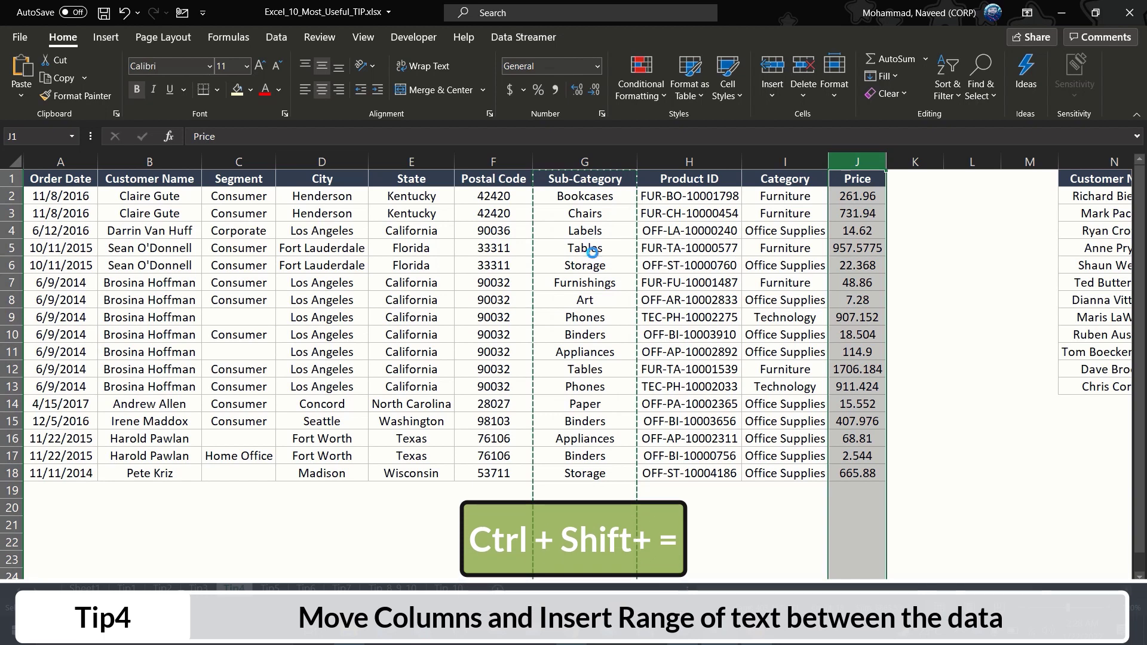
key(ctrl+shift+equal)
key(Down)
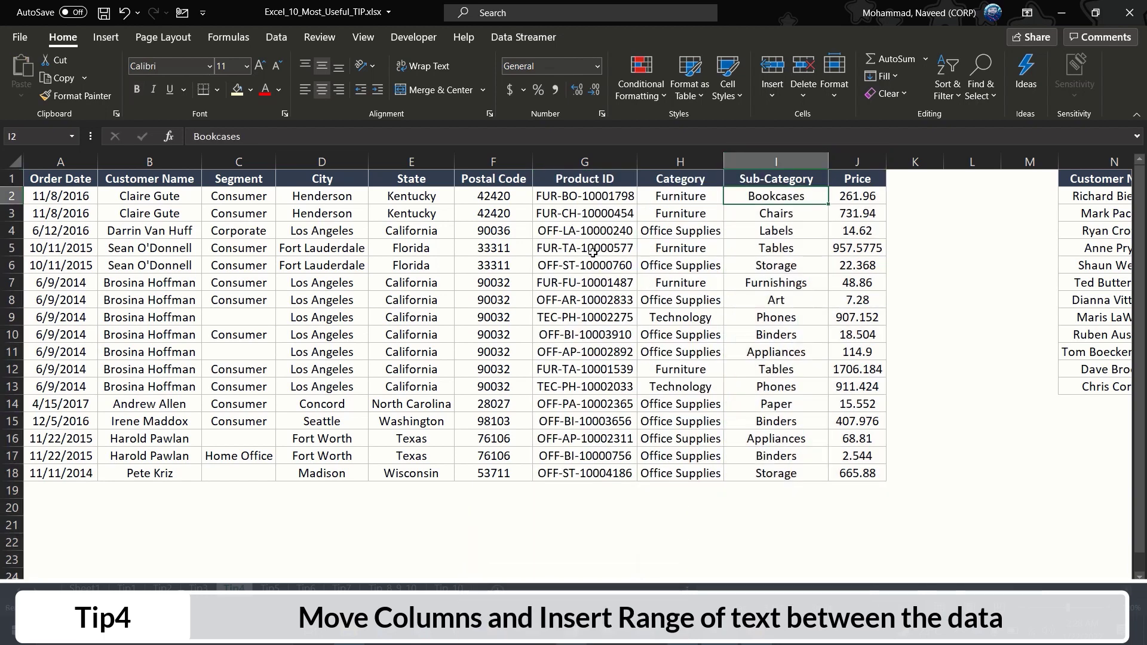
Undo the Sub-Category column move, clear the cut marquee and return to the header in G1
key(ctrl+z)
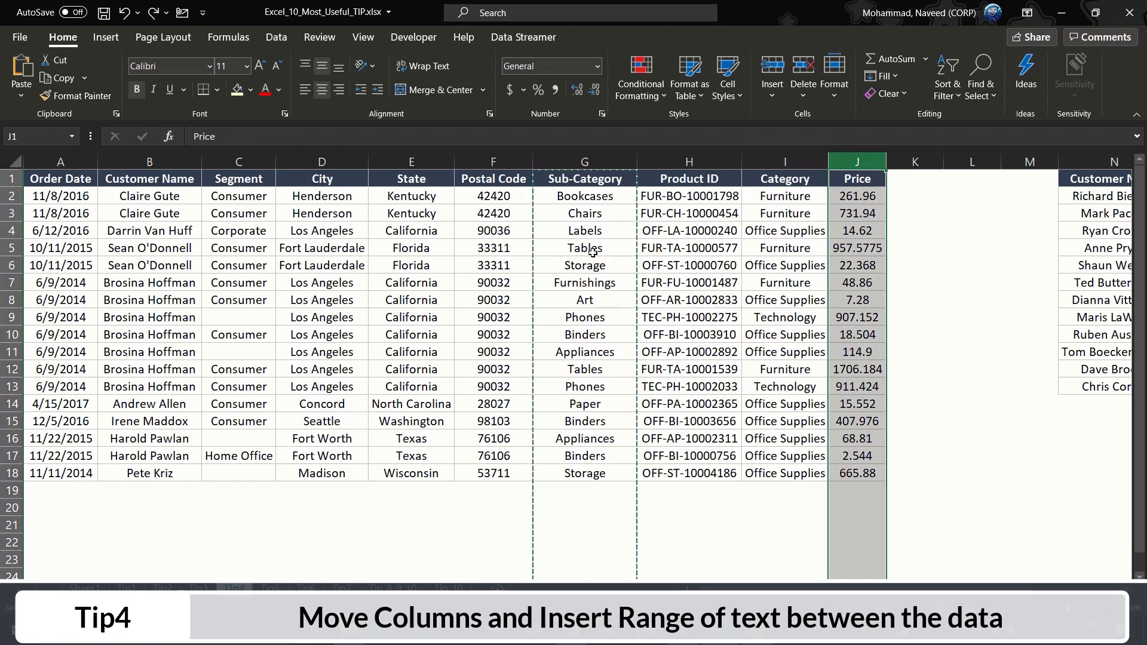
key(Escape)
key(Left)
key(Left)
key(Left)
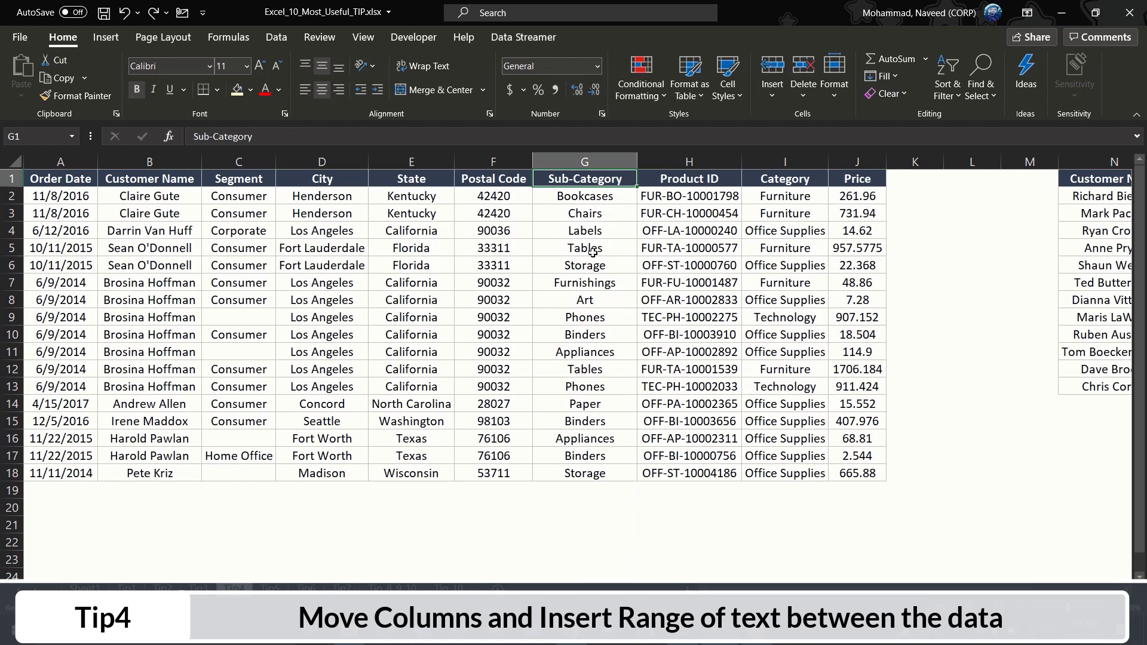
key(ctrl+shift+Down)
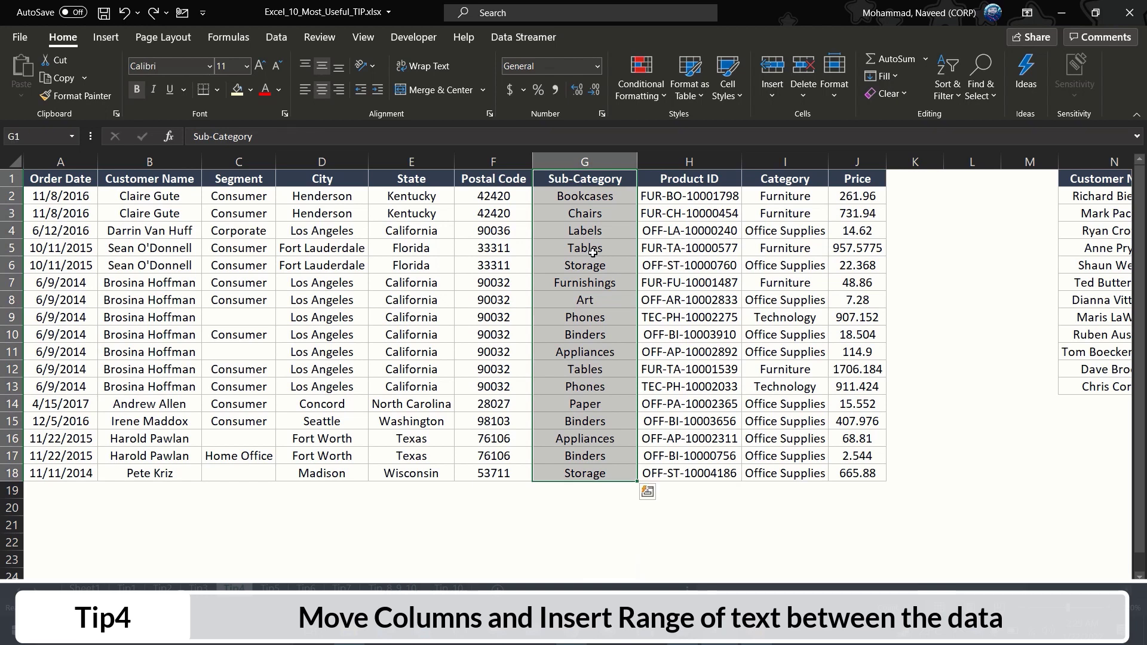
key(Up)
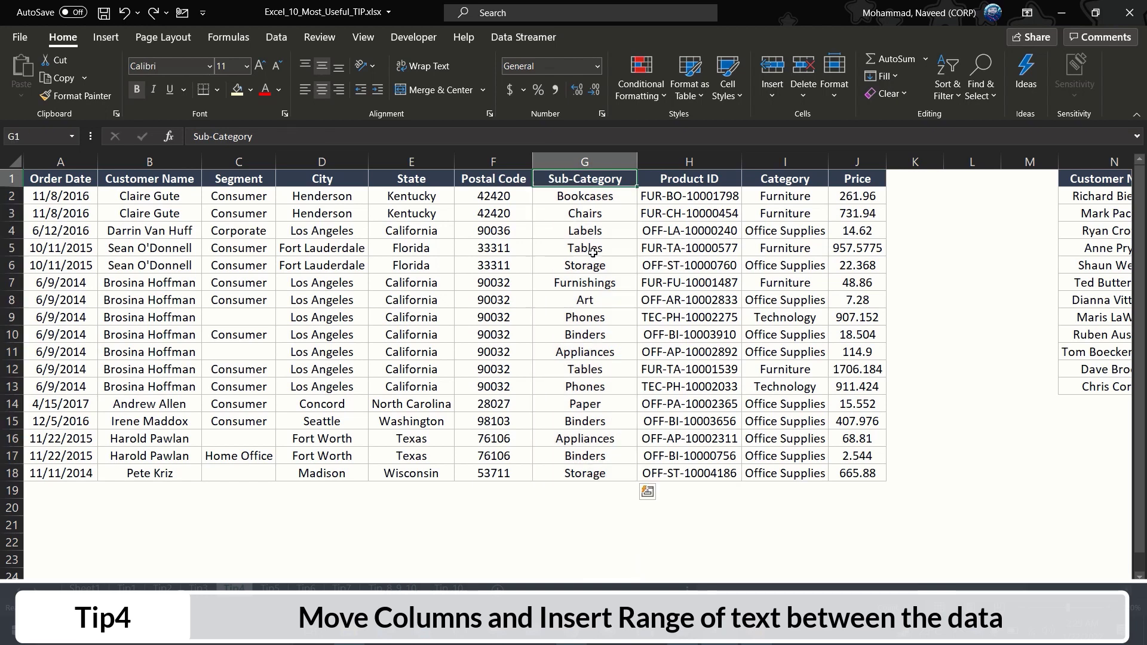
key(Right)
key(Right)
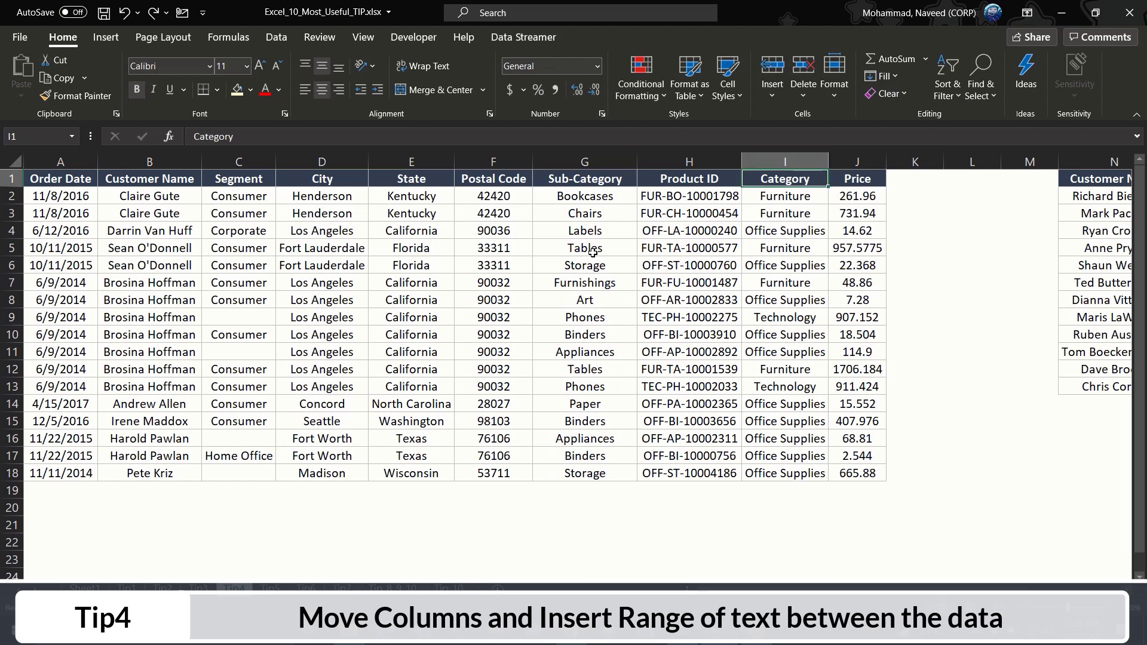
key(Left)
key(Left)
key(Left)
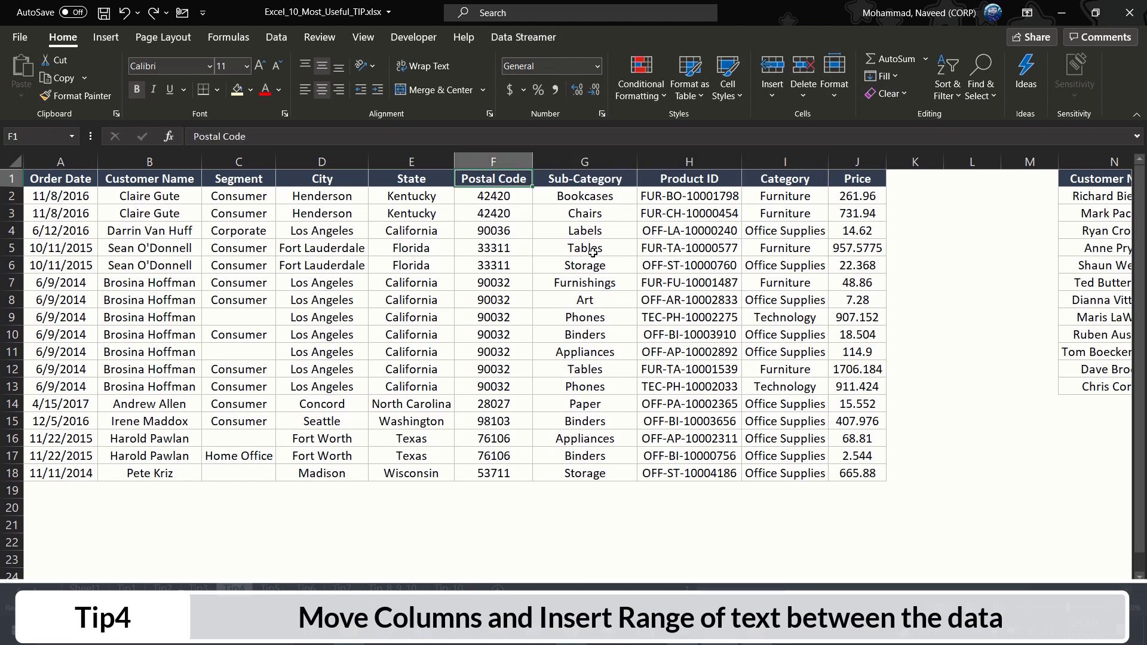
Select the Sub-Category cells G1:G18 and move them between the Category and Price columns without overwriting any data
key(Right)
key(ctrl+shift+Down)
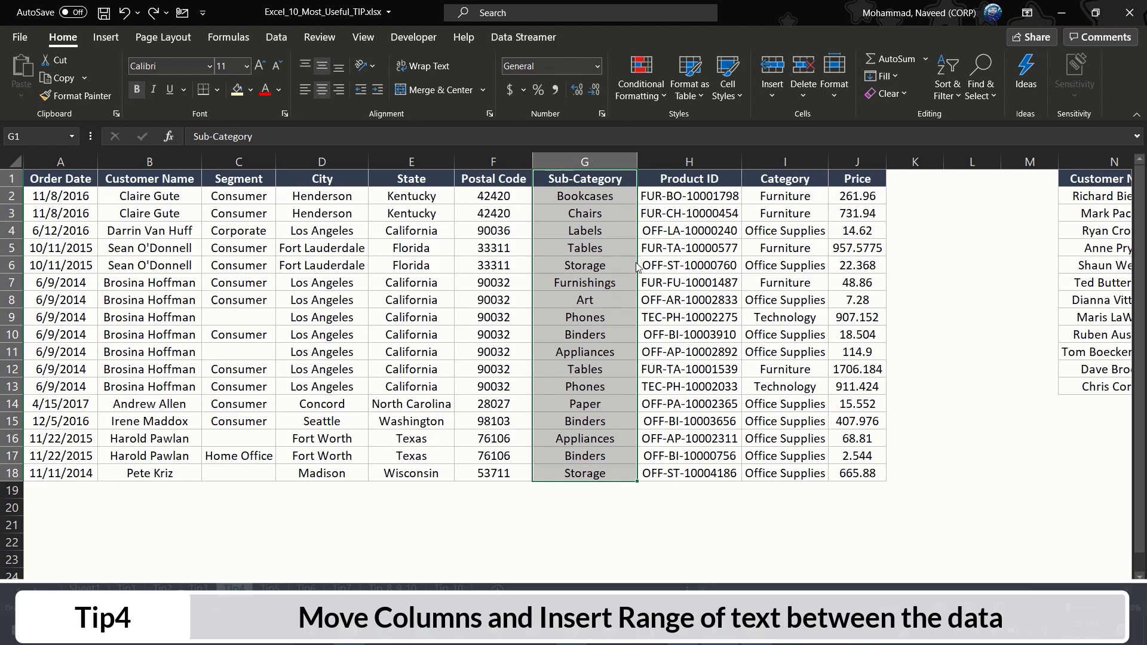
drag(637, 264, 835, 241)
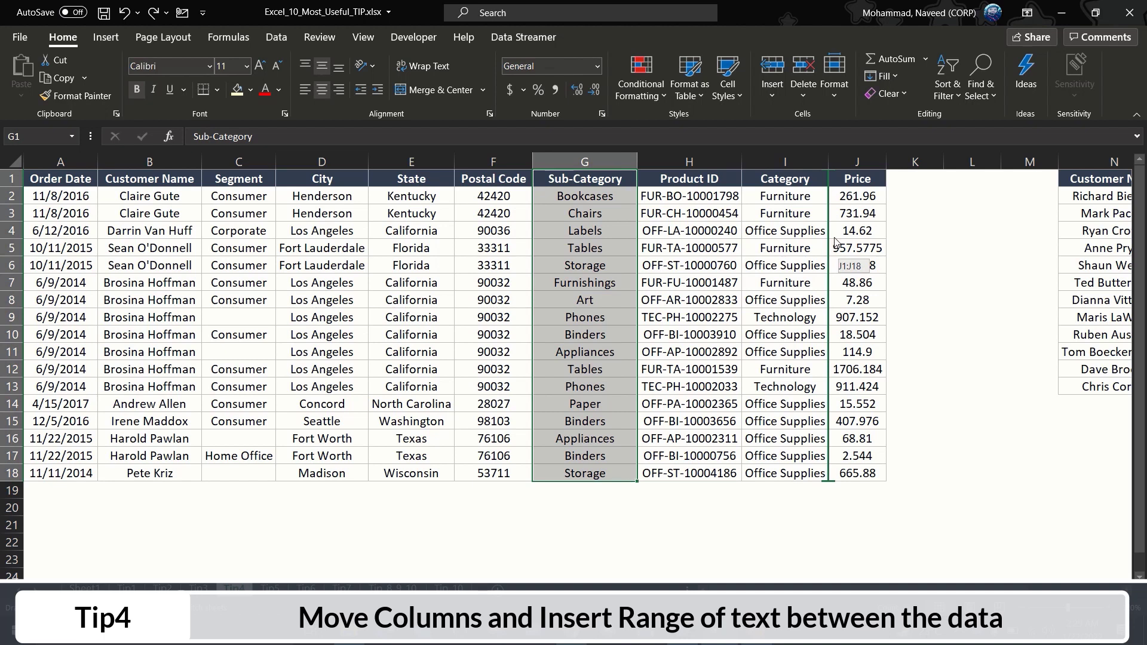
drag(835, 242, 750, 243)
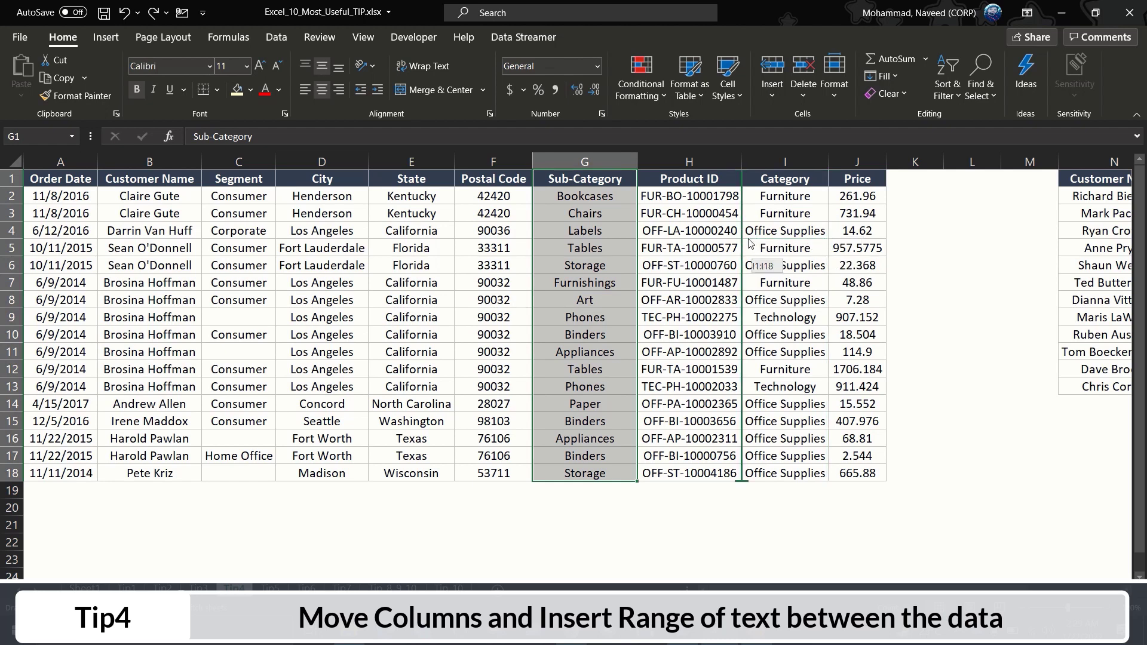
drag(751, 243, 835, 242)
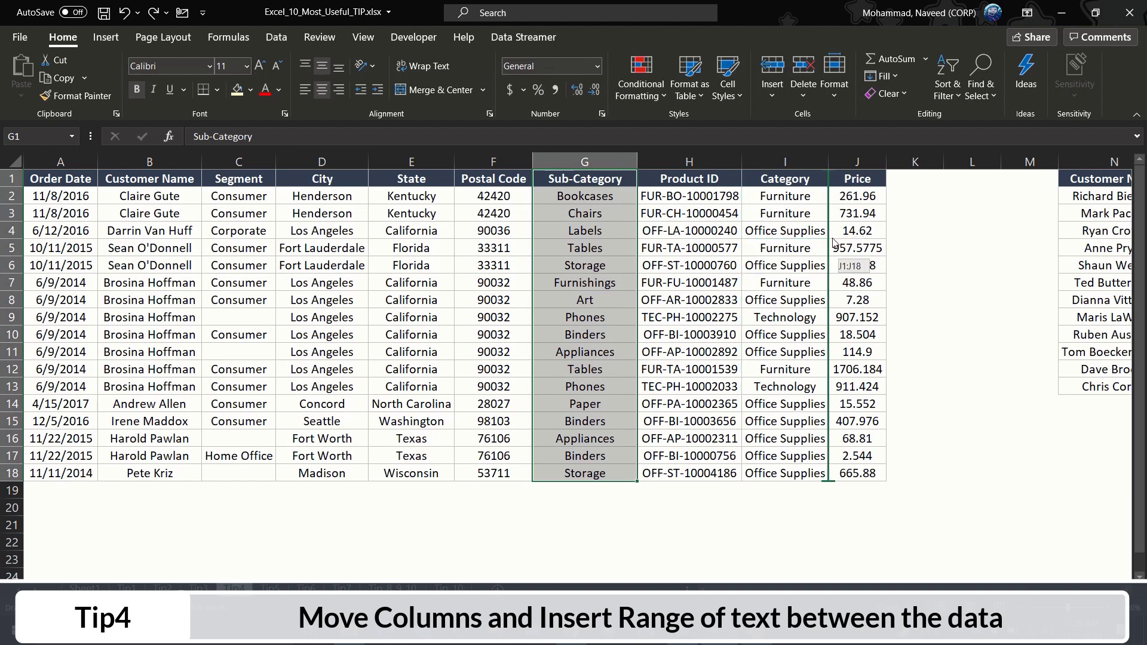
drag(835, 242, 835, 242)
drag(835, 242, 835, 242)
drag(835, 242, 835, 242)
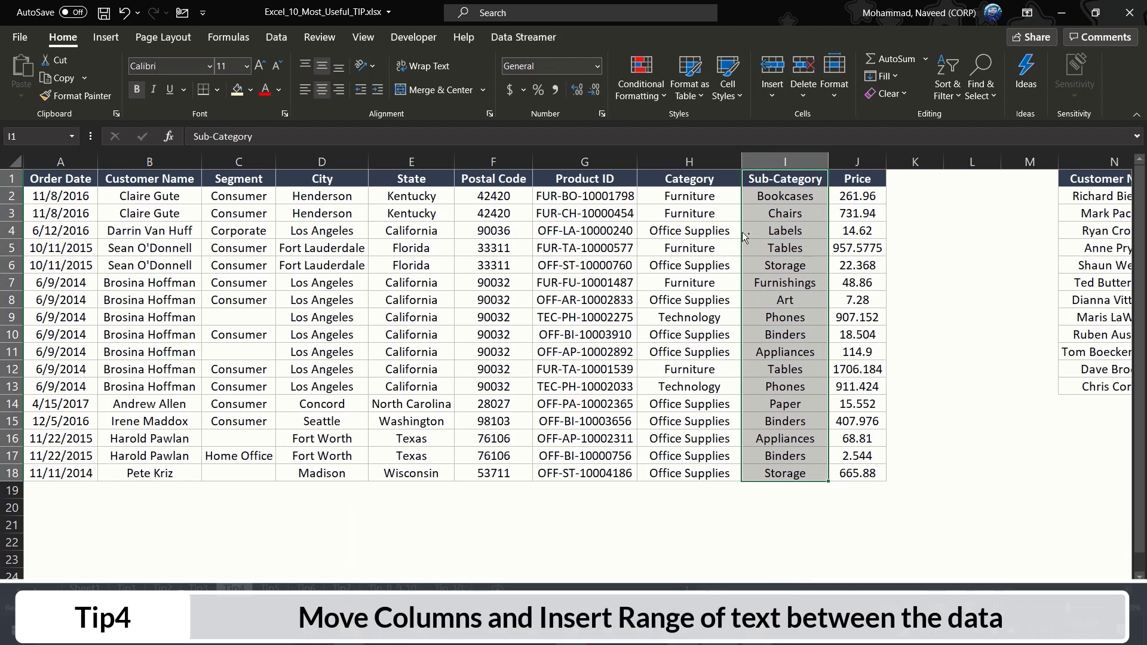
Insert a copy of the Sub-Category cells at G1:G18, before Product ID, and autofit the width of column J
drag(745, 238, 543, 213)
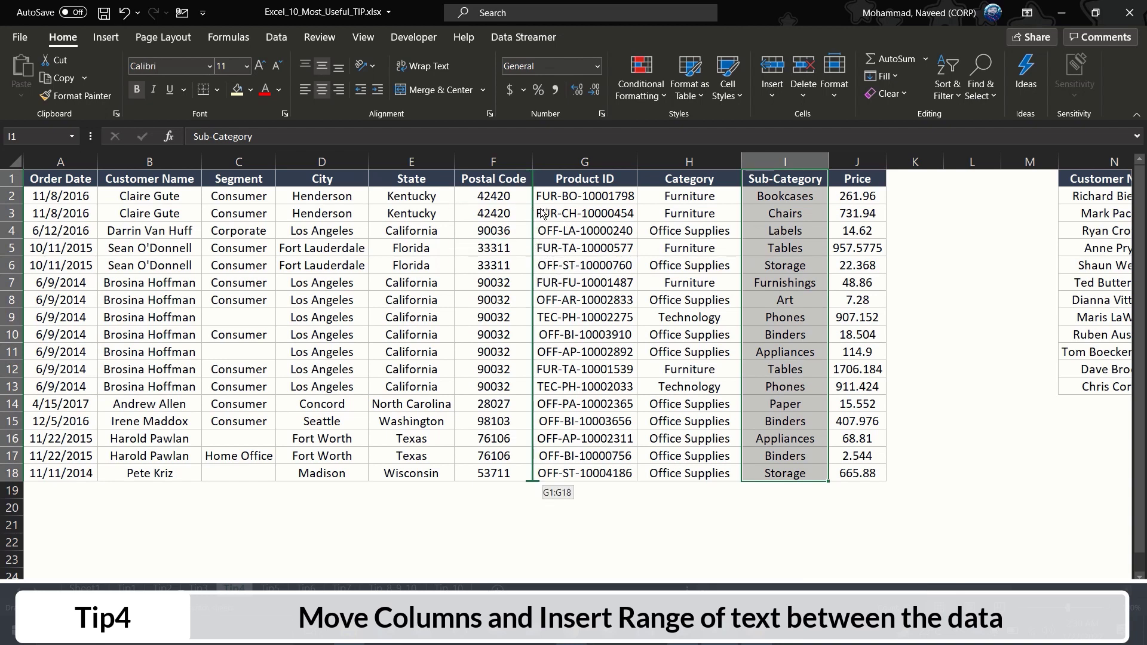
drag(543, 213, 543, 213)
drag(544, 213, 541, 209)
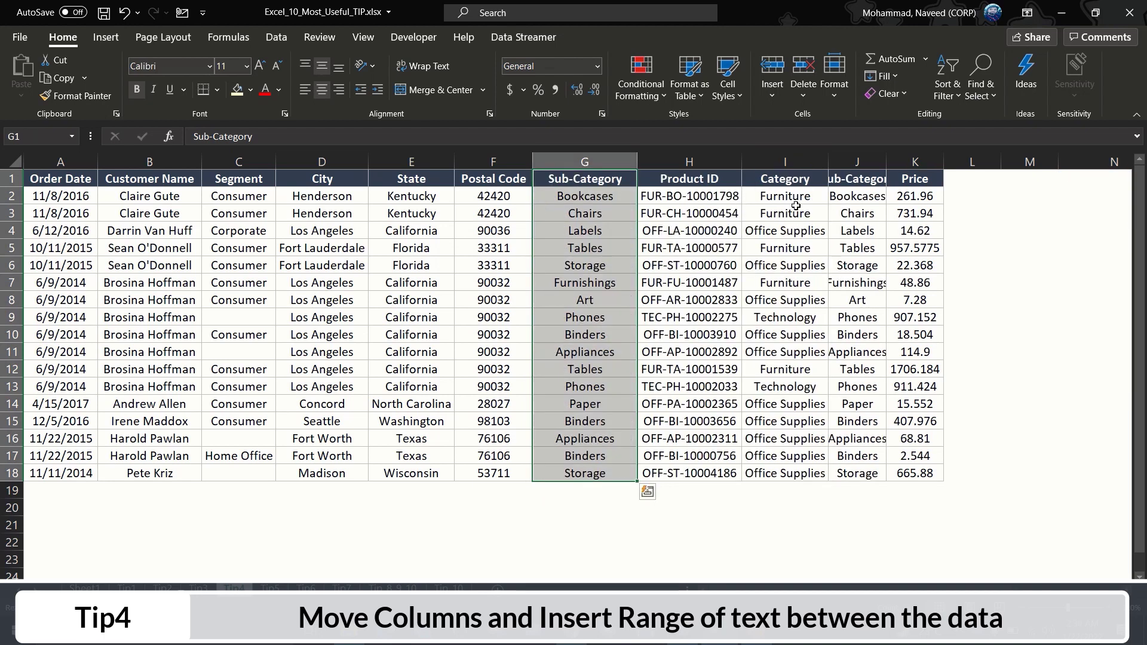
double_click(884, 164)
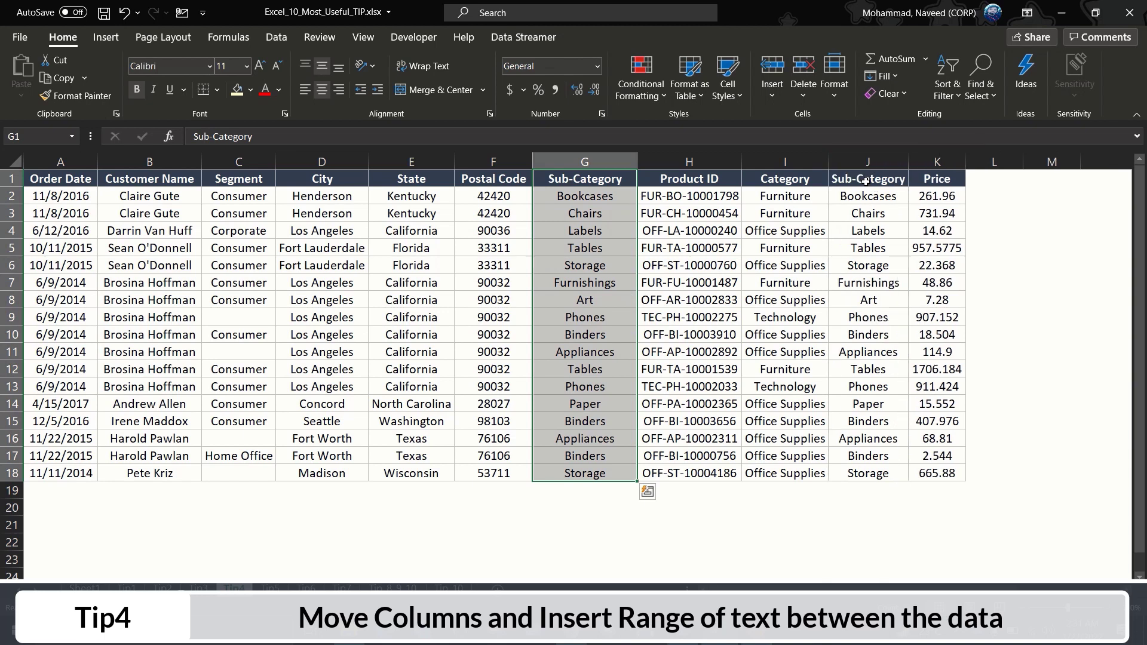
drag(867, 180, 866, 320)
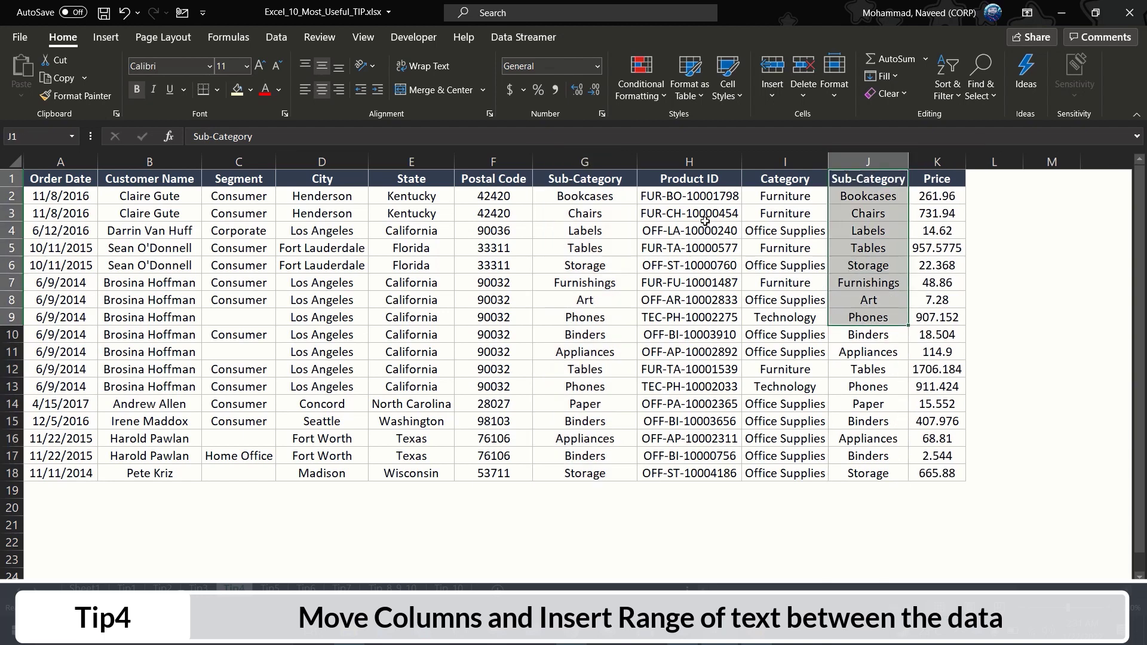
click(588, 174)
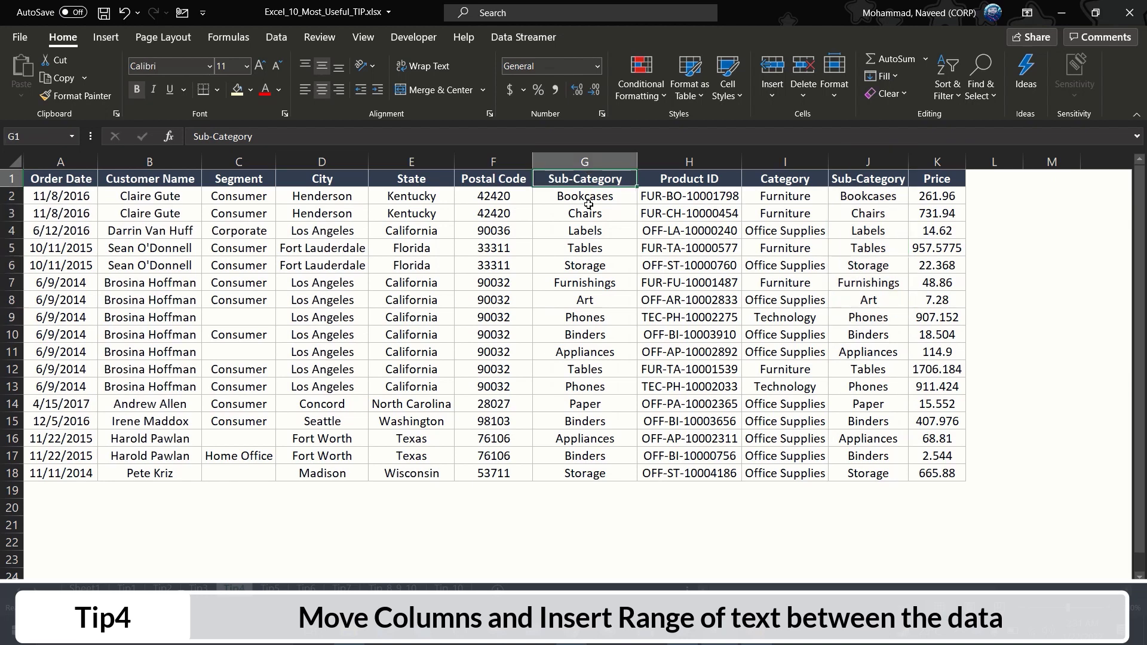
key(Right)
key(Right)
key(Right)
key(Right)
key(Right)
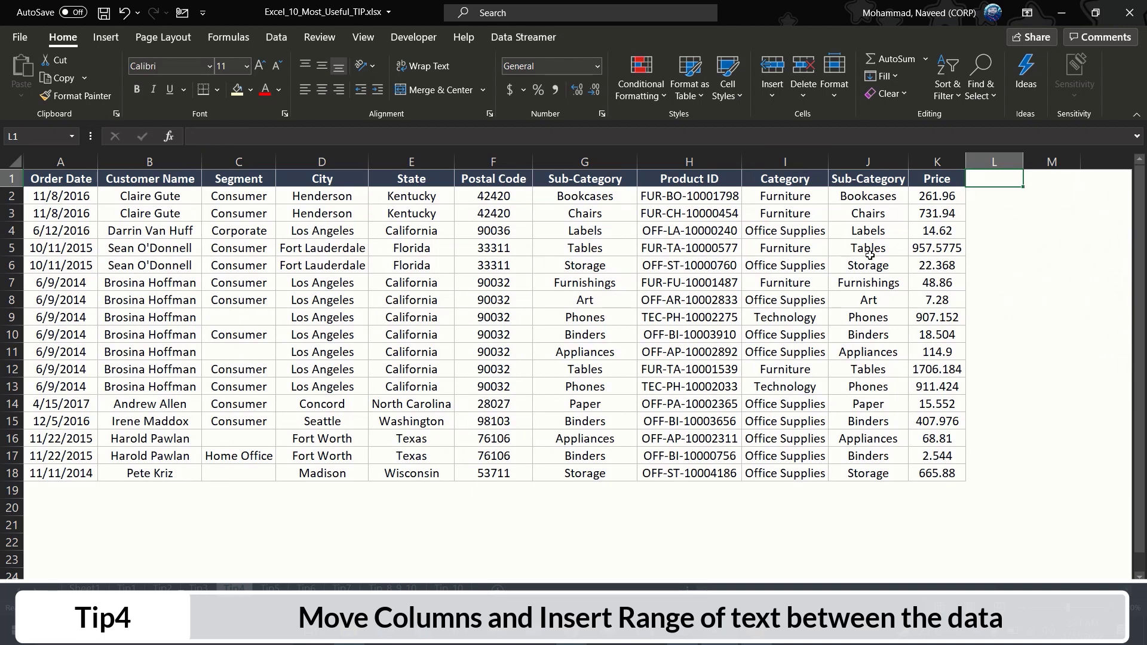
Autofit the widths of the two separate Customer Name columns, O and S
scroll(870, 256, right, 7)
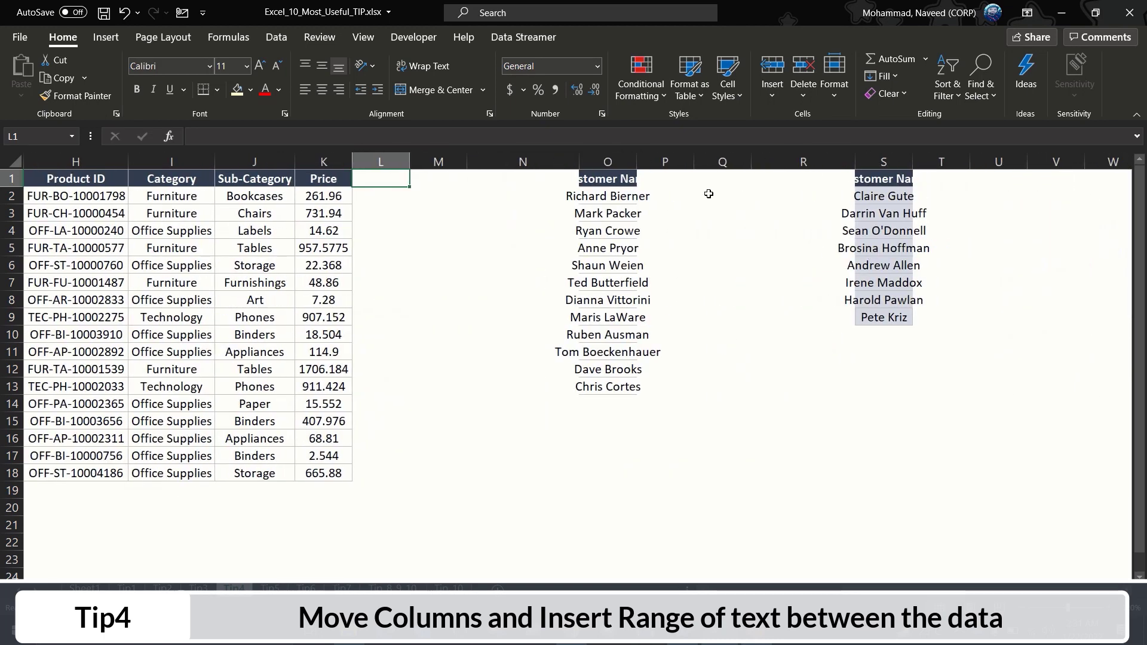
double_click(636, 162)
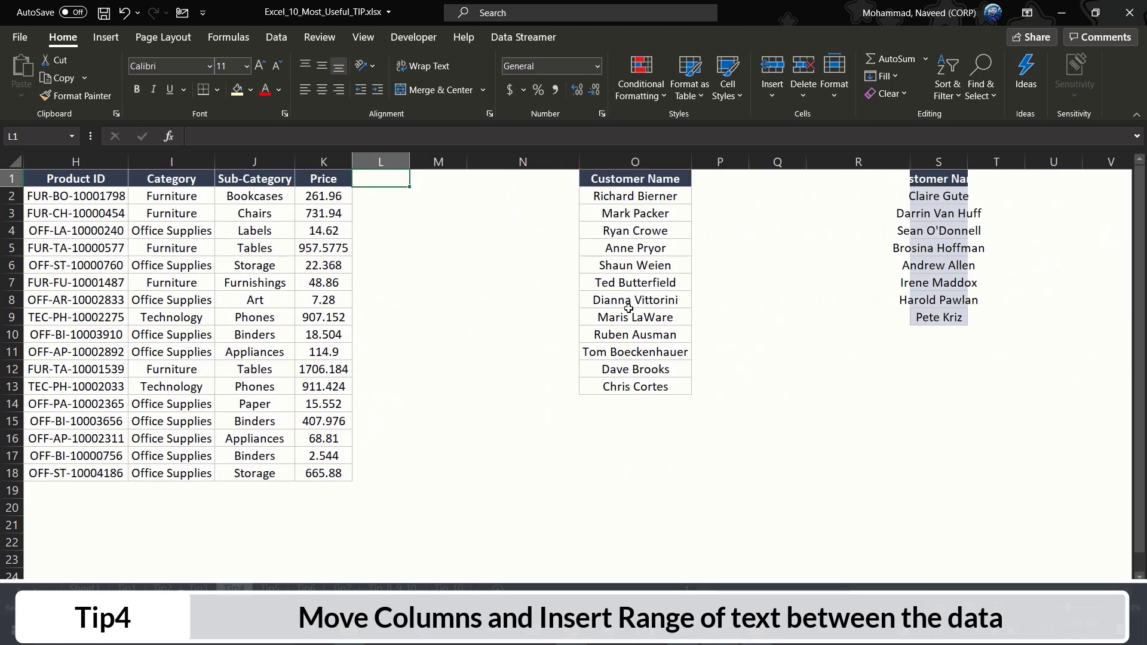
double_click(968, 162)
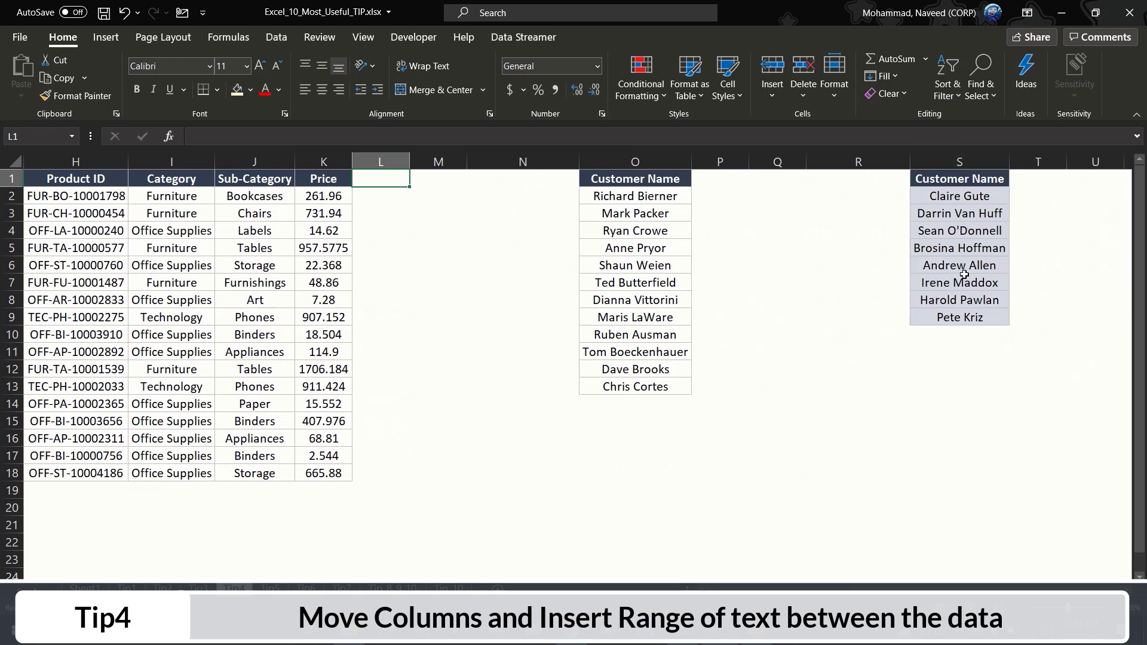
Insert a copy of the customer names in S2:S9 into the other Customer Name list at O8, shifting the existing names down
drag(965, 196, 967, 318)
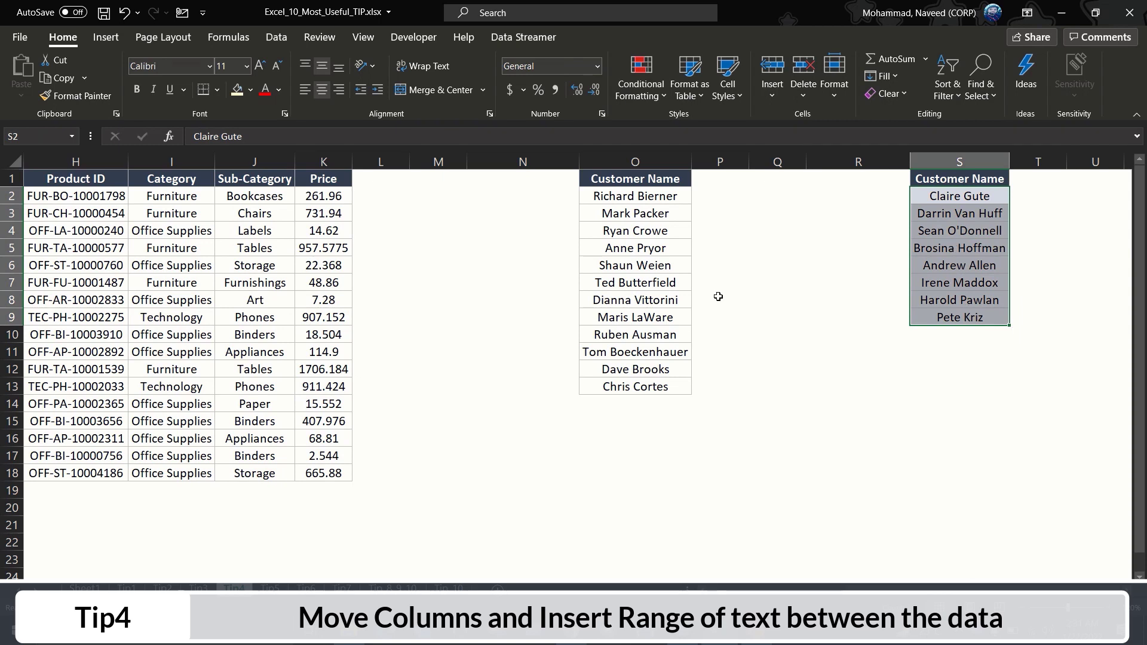
click(601, 303)
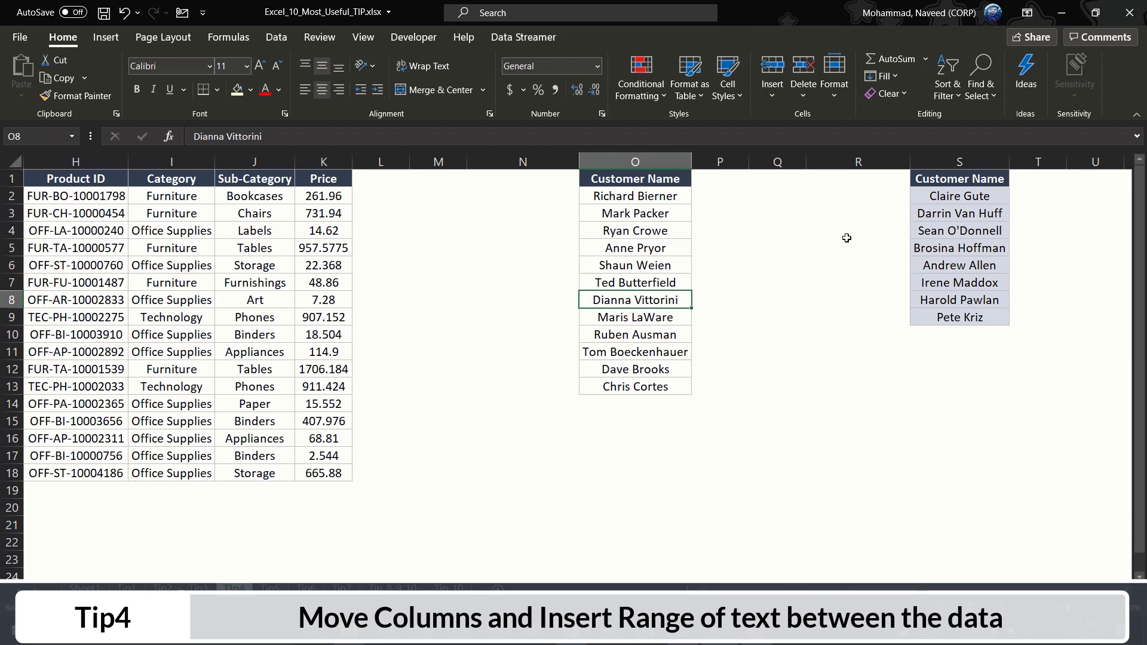
click(962, 202)
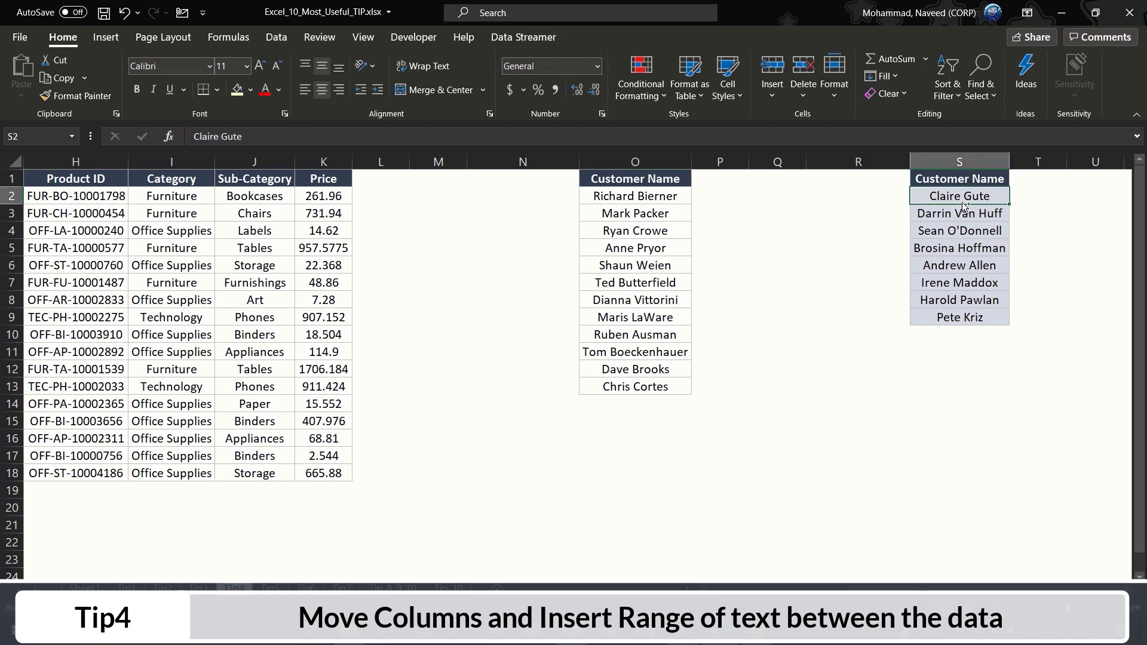
key(ctrl+shift+Down)
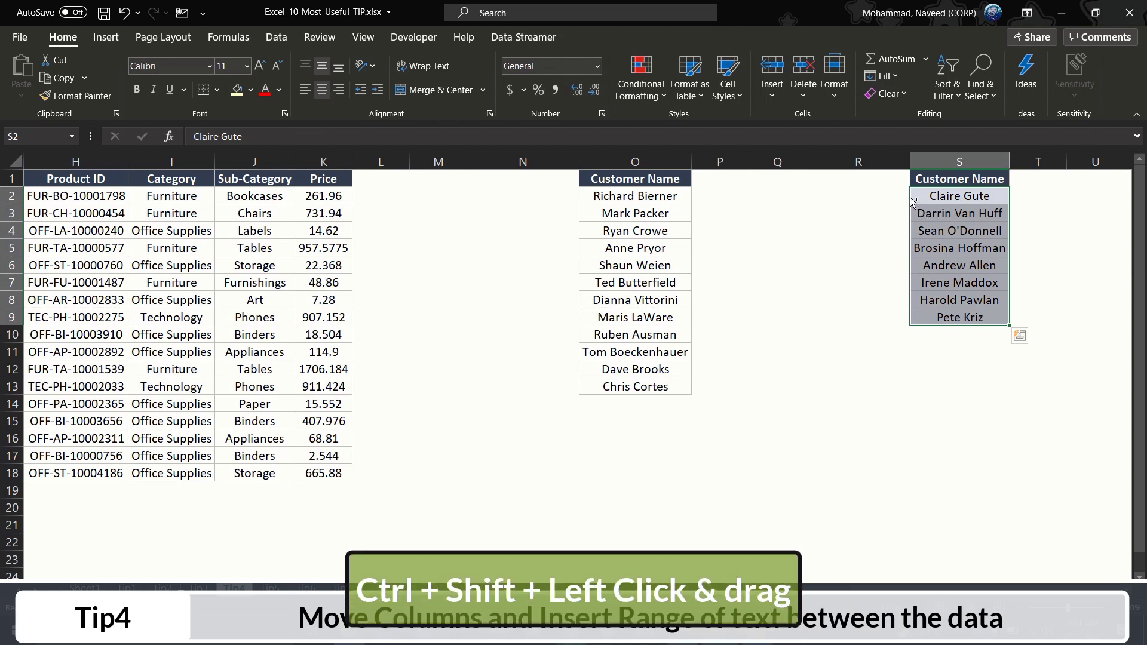
drag(912, 202, 642, 296)
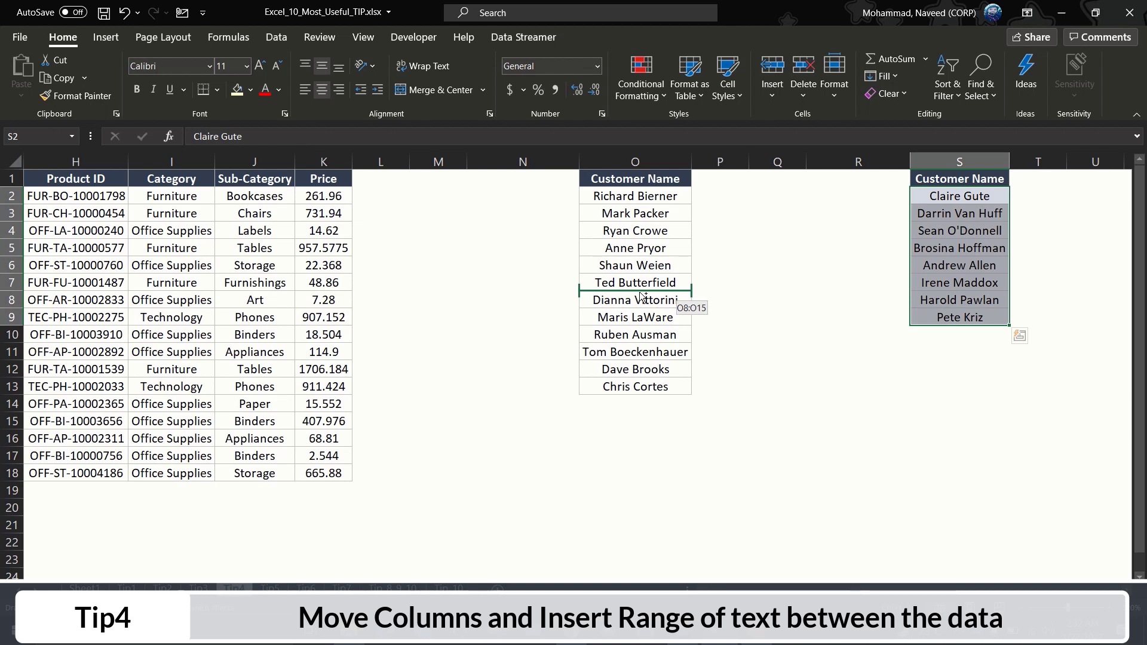
mouse_move(641, 296)
mouse_down()
mouse_move(642, 247)
mouse_move(642, 296)
mouse_up()
drag(641, 296, 641, 295)
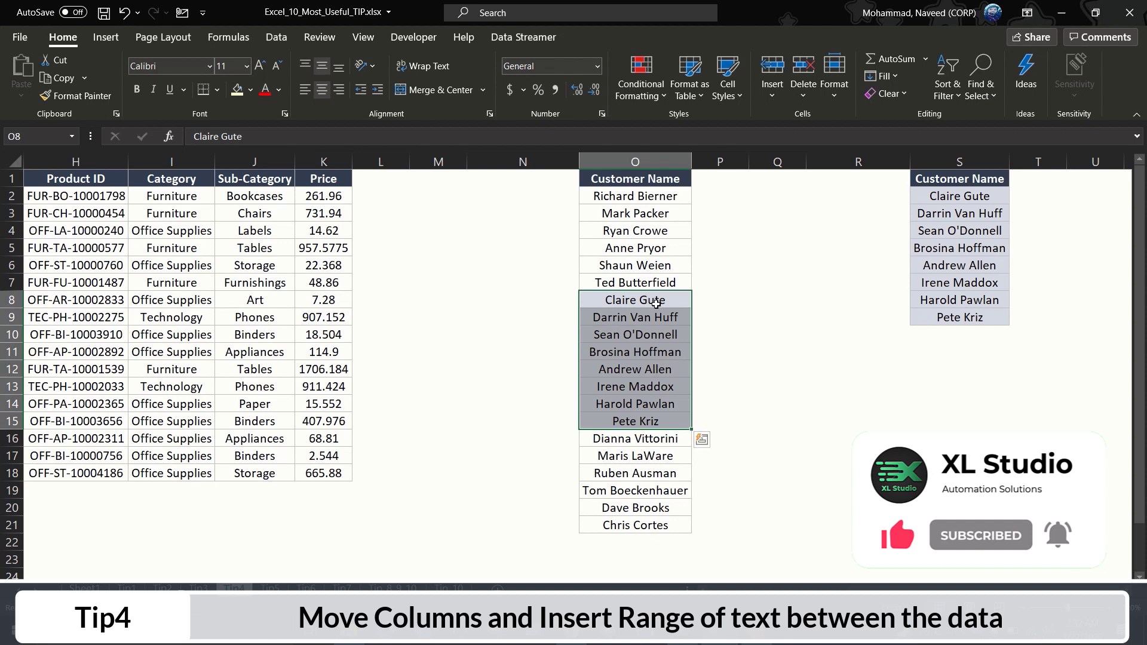
click(650, 268)
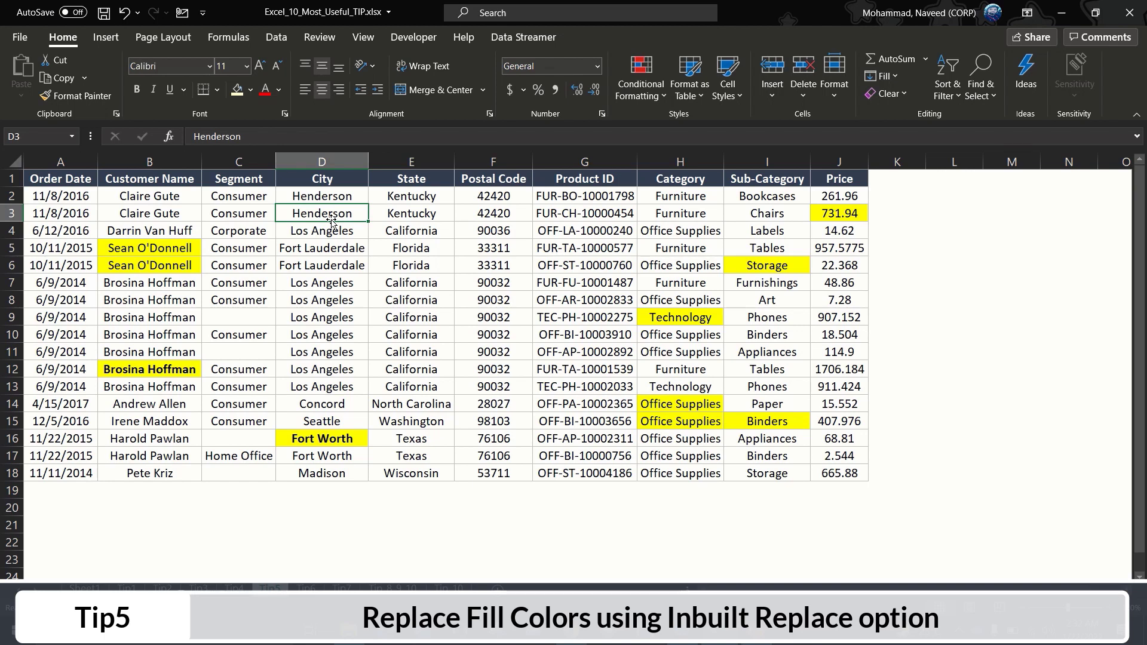
Examine the yellow-filled cells across the table, comparing the regular ones with the bold ones in B12 and D16
click(185, 251)
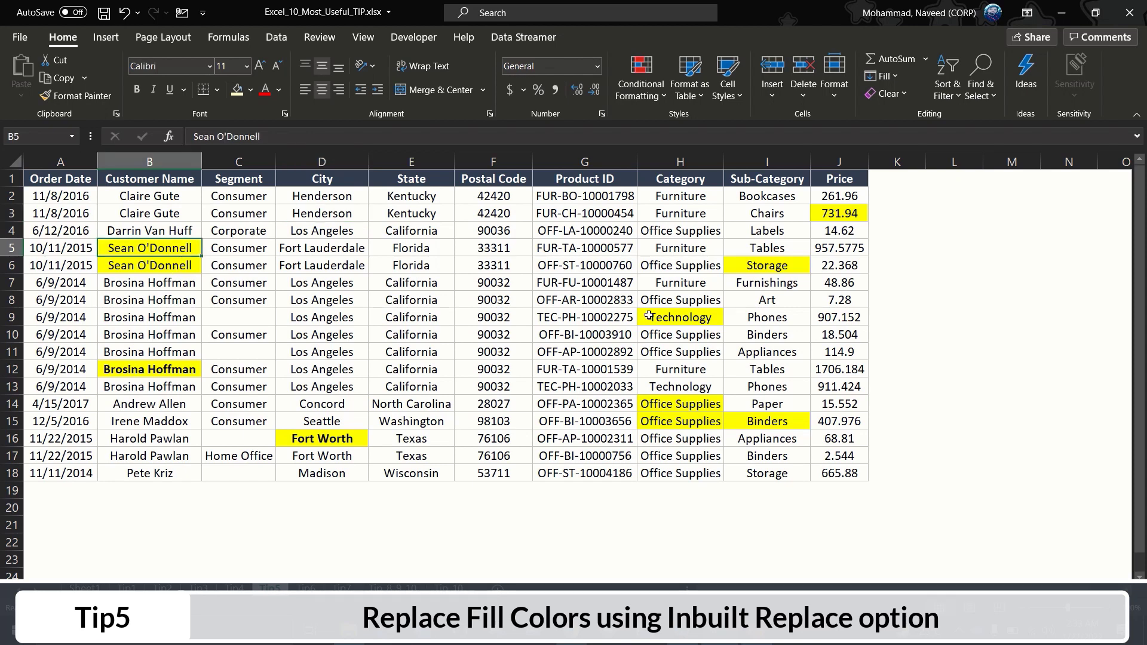
click(680, 328)
click(770, 273)
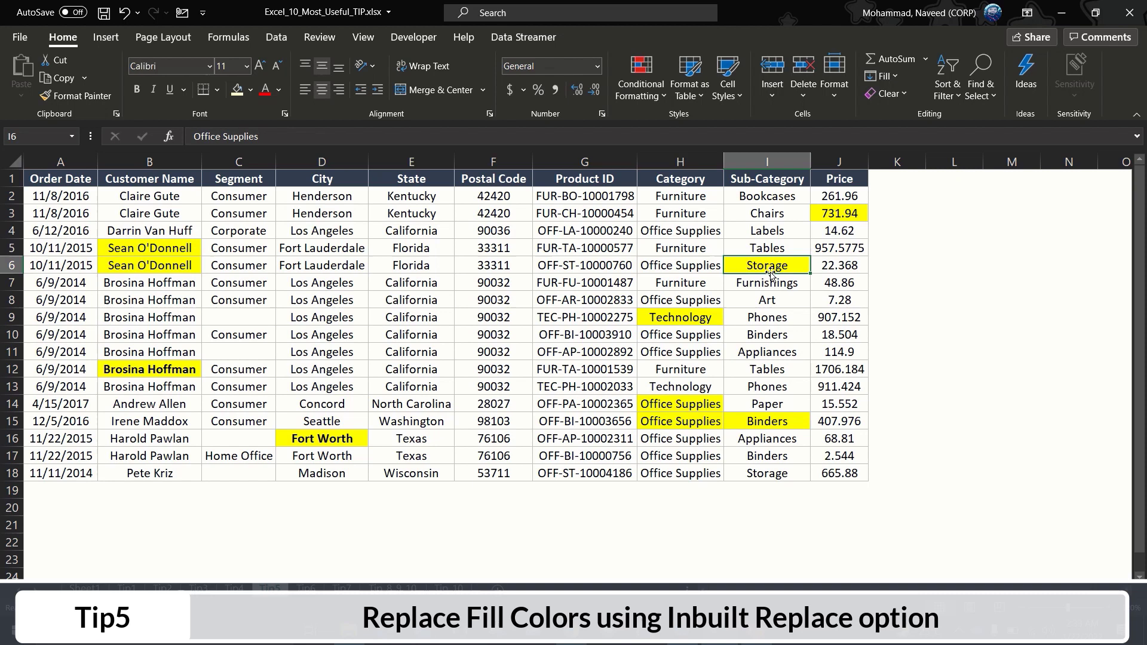
click(837, 214)
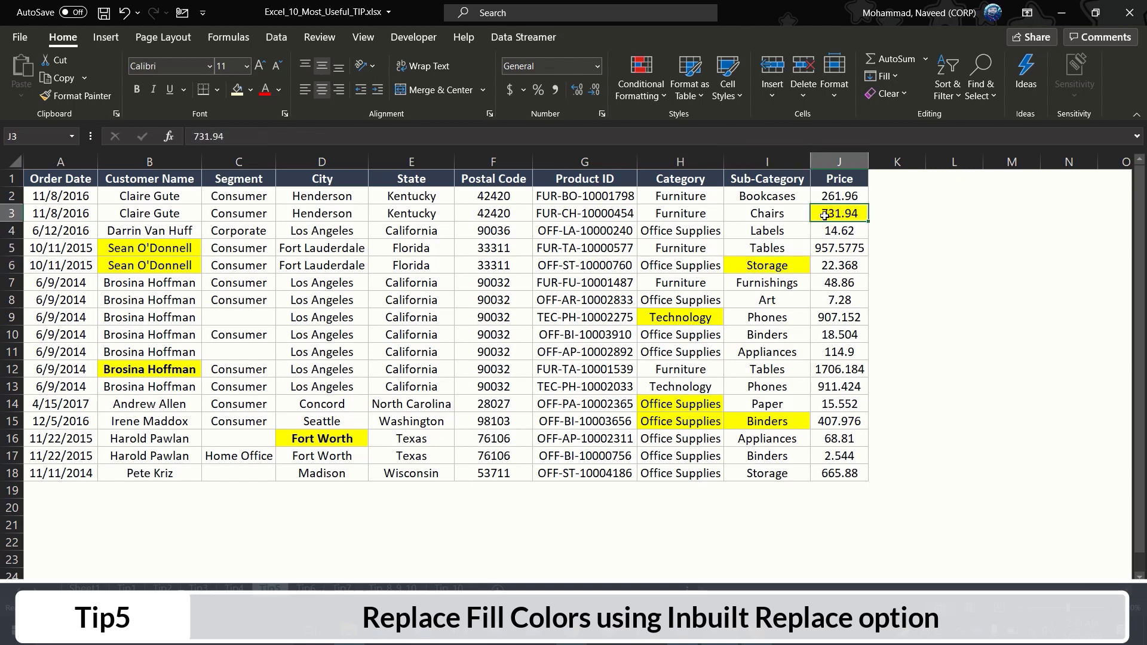
click(177, 371)
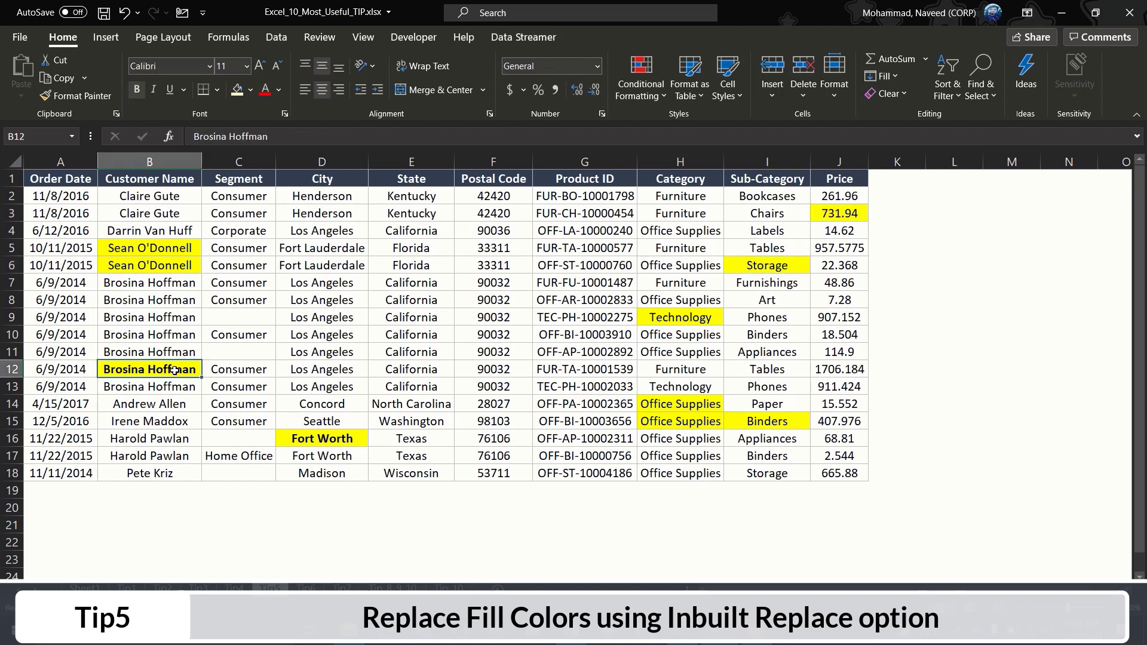
click(306, 442)
click(176, 373)
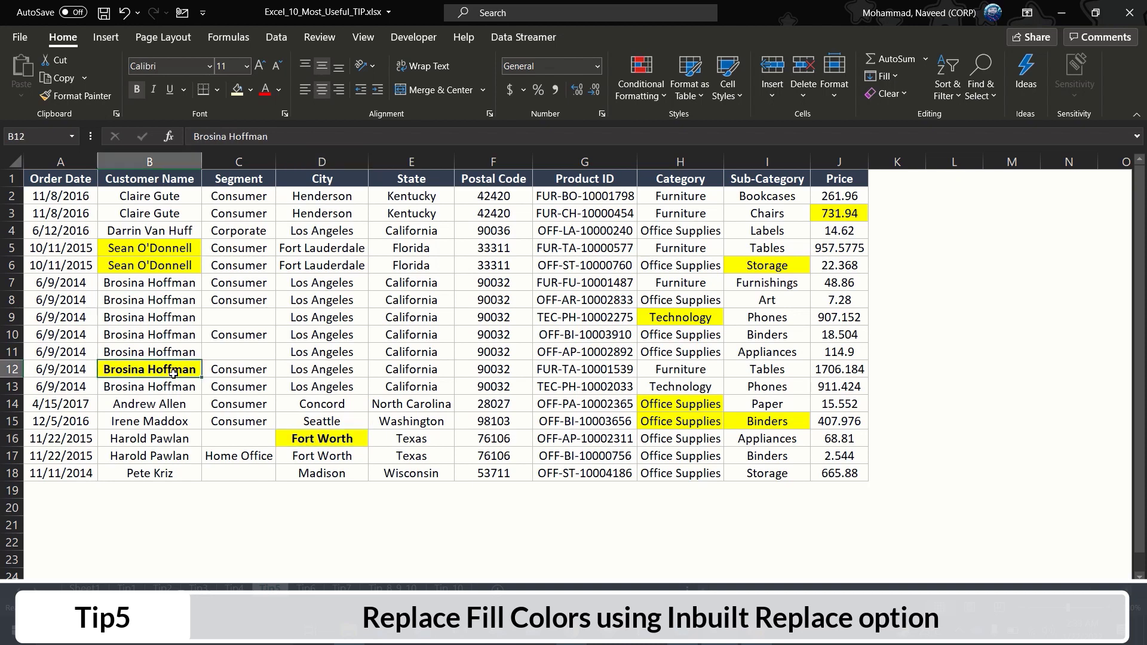
click(312, 441)
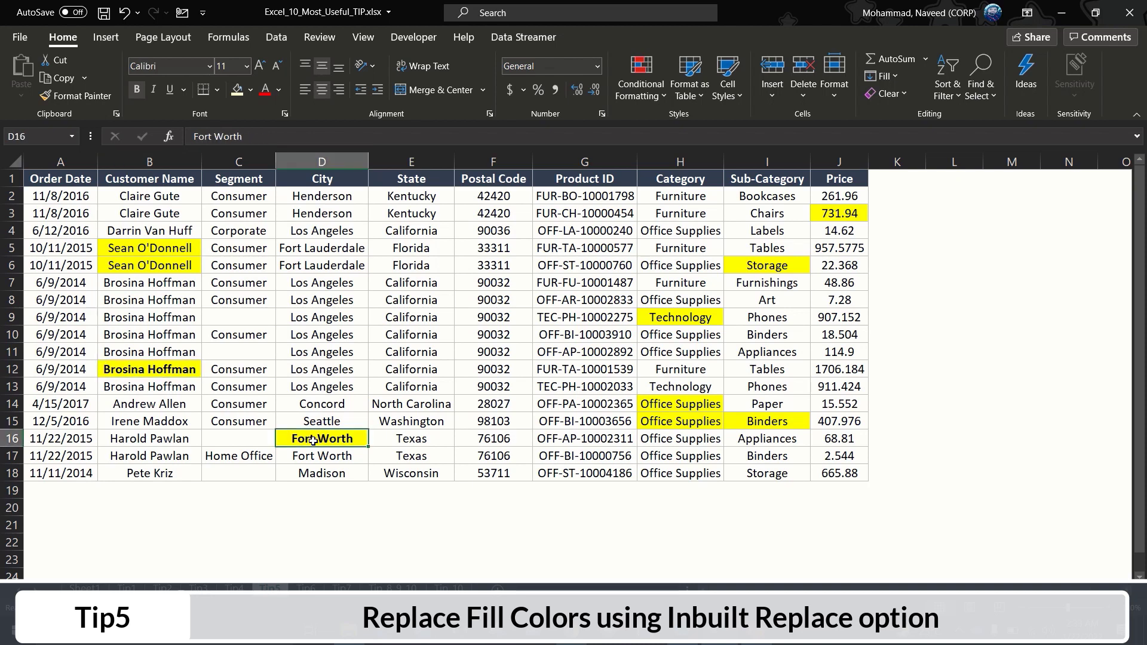
click(173, 253)
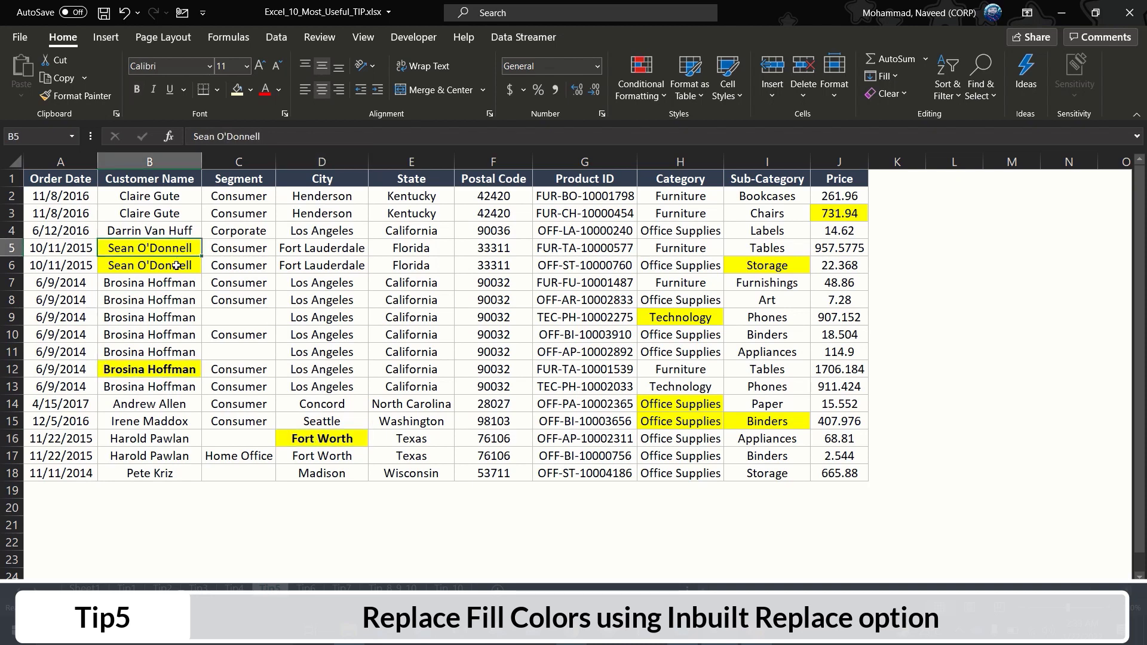
click(176, 266)
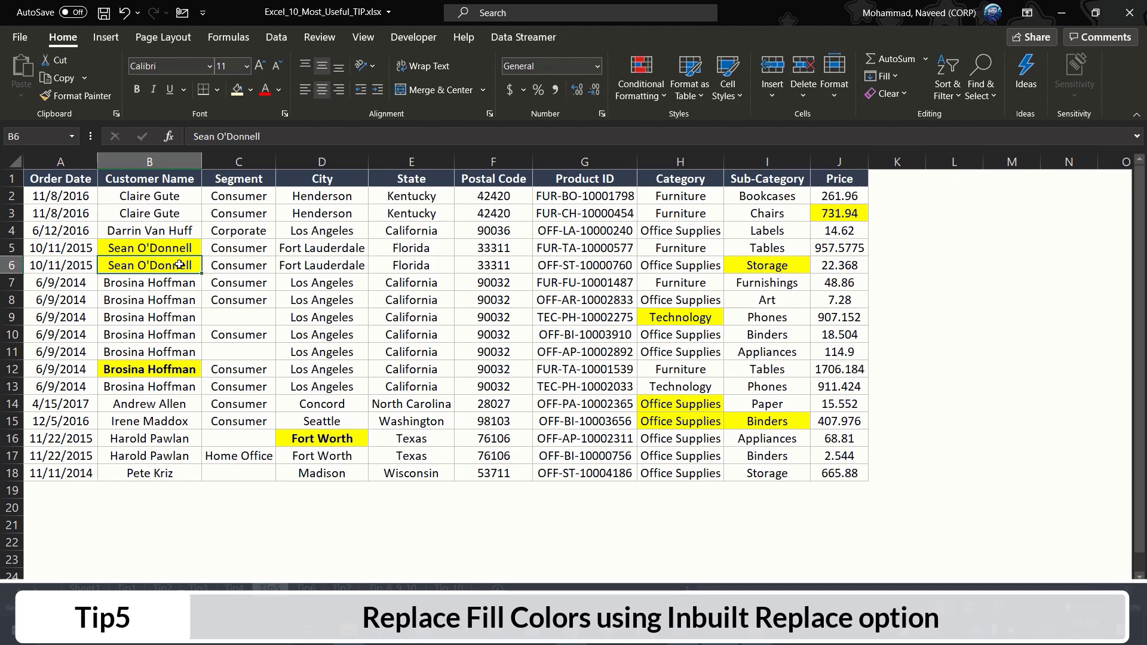
click(163, 366)
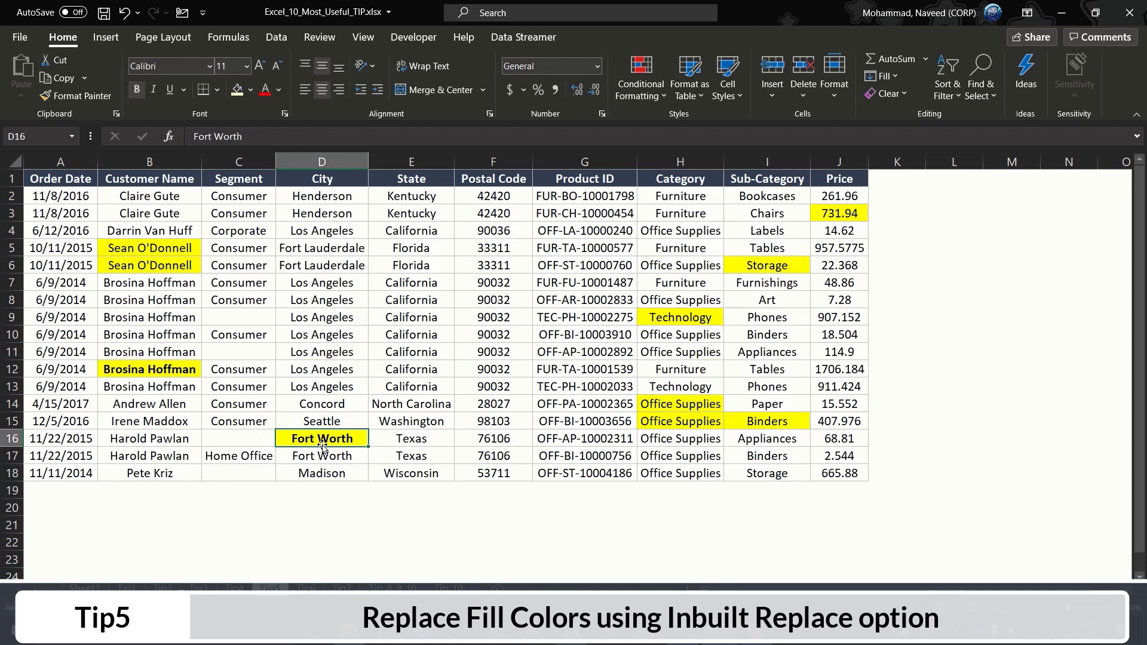
click(179, 368)
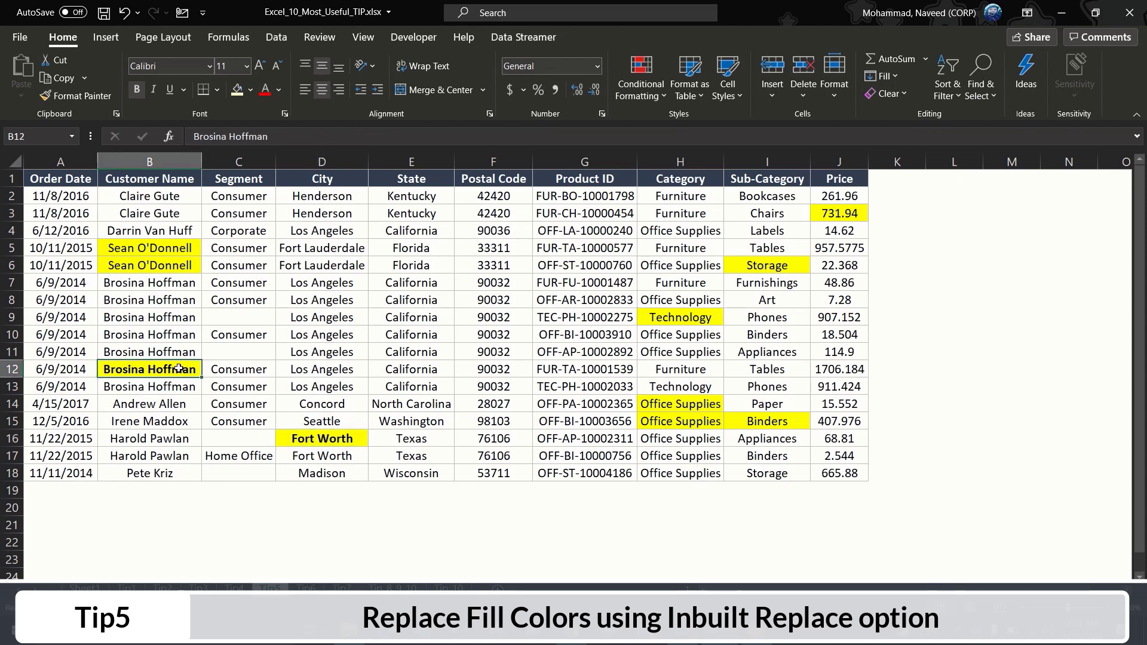
click(158, 246)
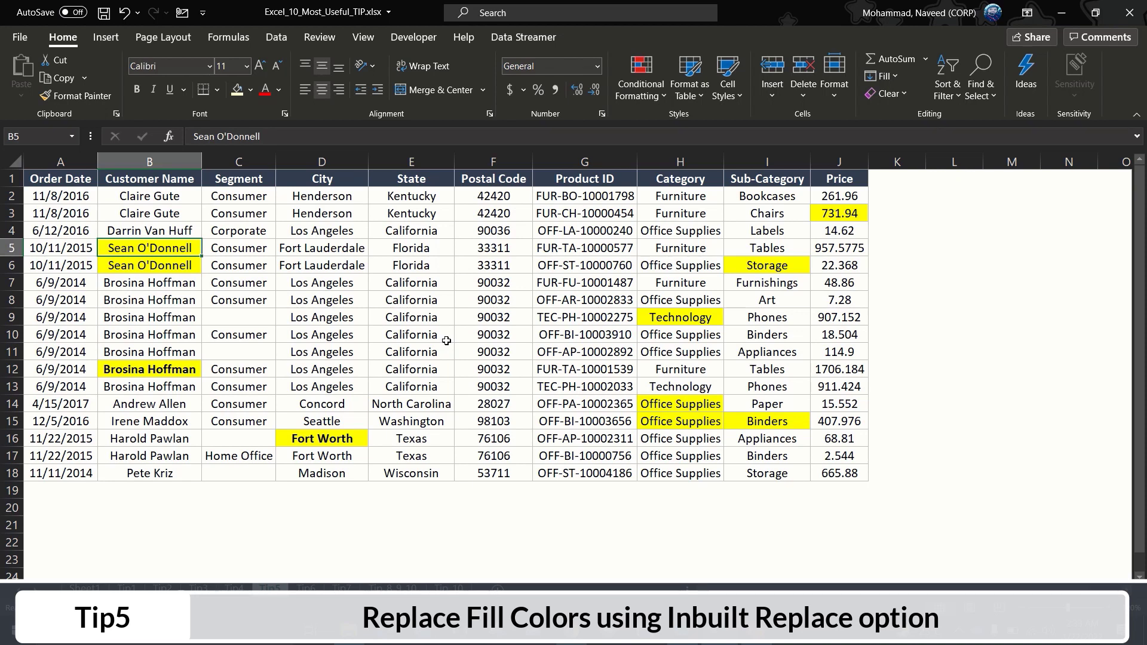
ctrl+click(173, 259)
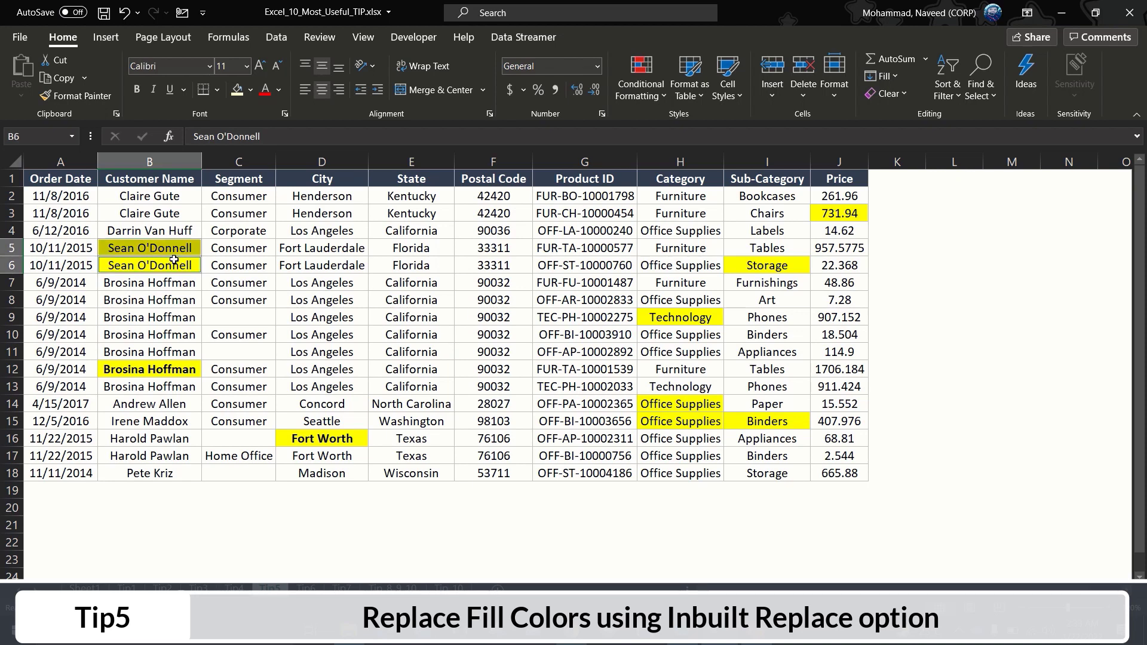
ctrl+click(657, 320)
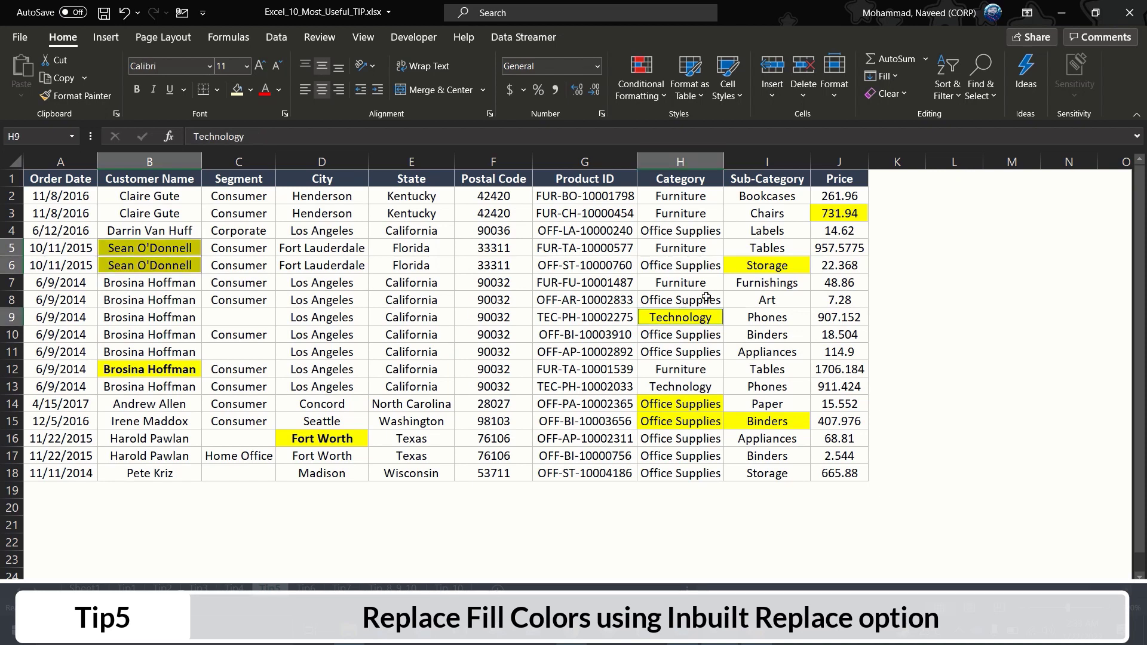
ctrl+click(758, 263)
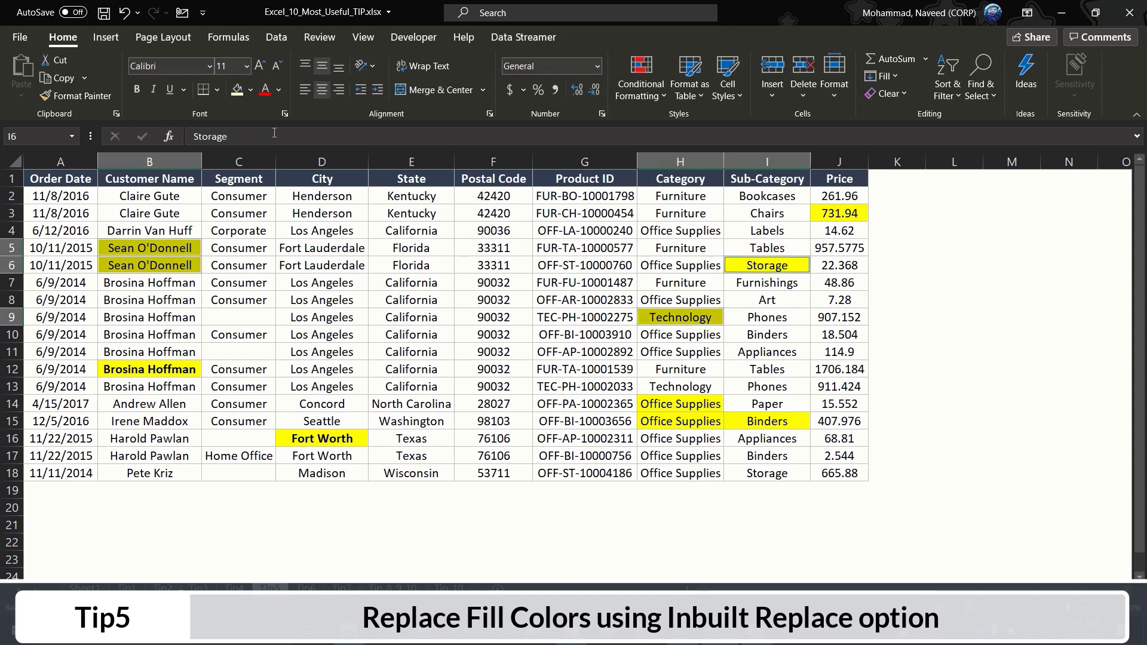
click(249, 90)
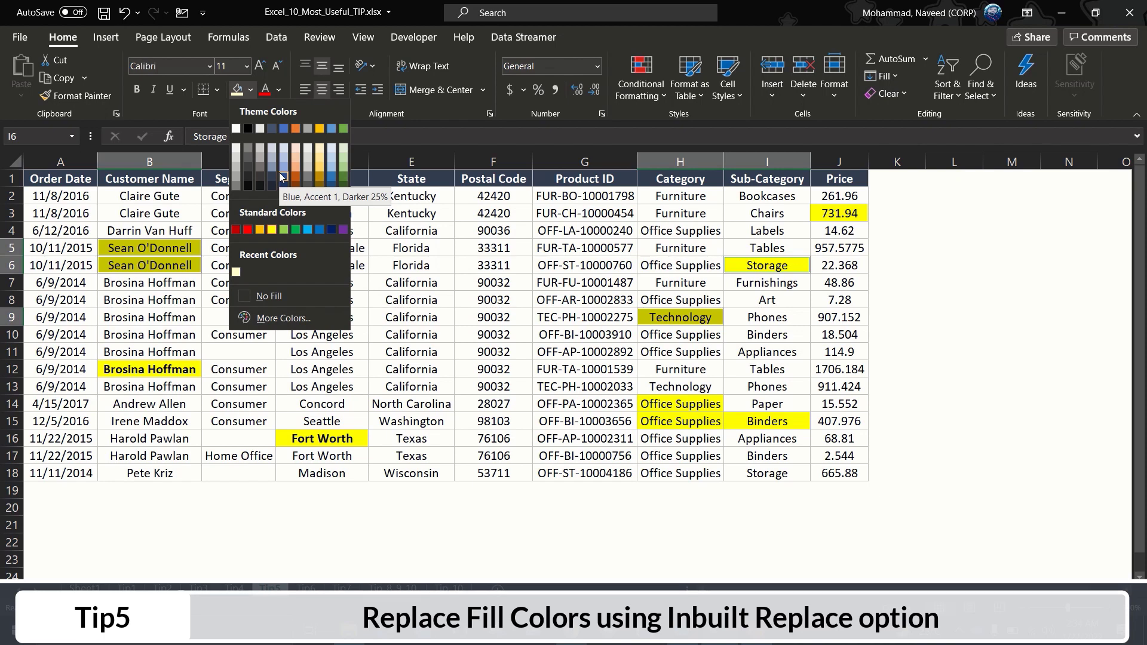
key(Escape)
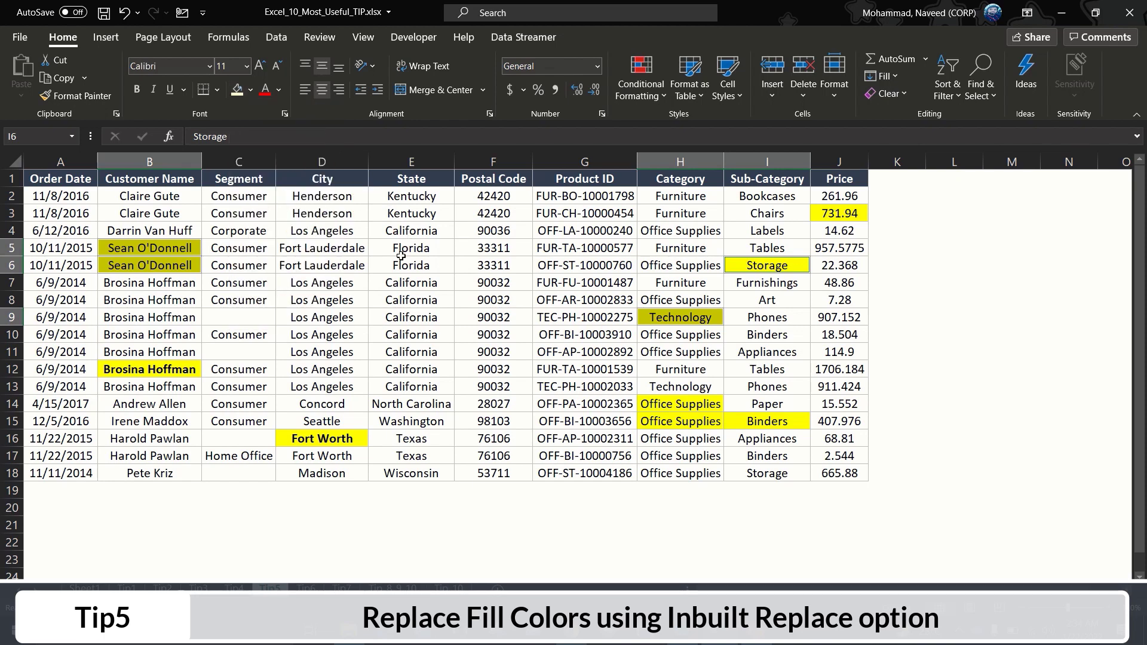
click(402, 254)
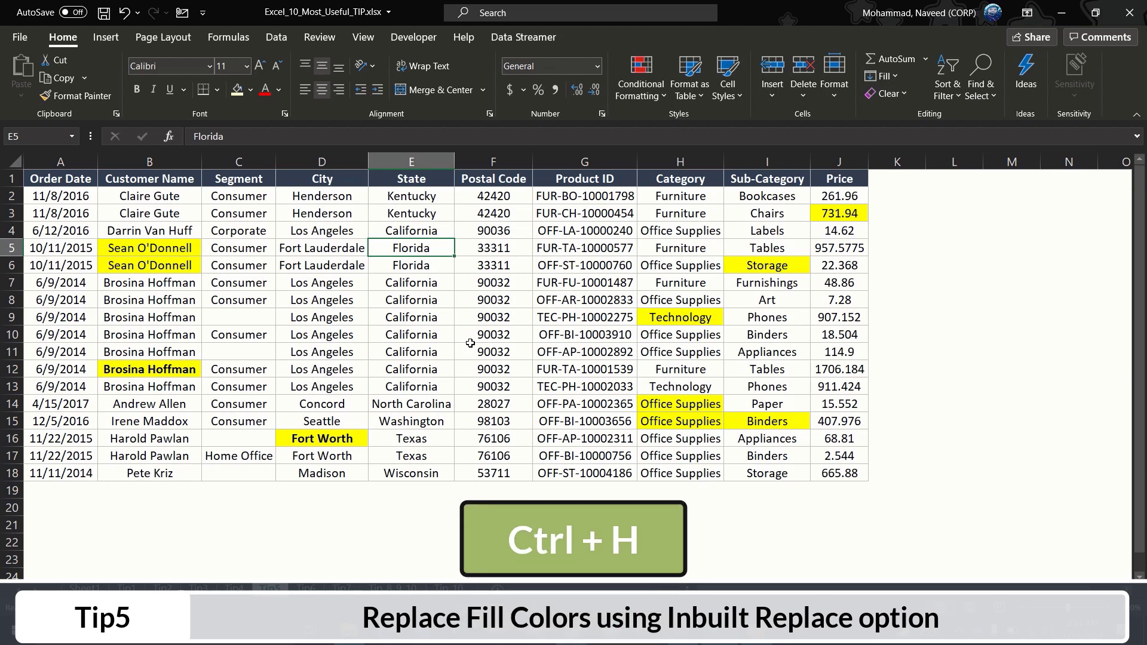
Open Find and Replace with its expanded options and take the find format from the yellow-filled cell B5
key(ctrl+h)
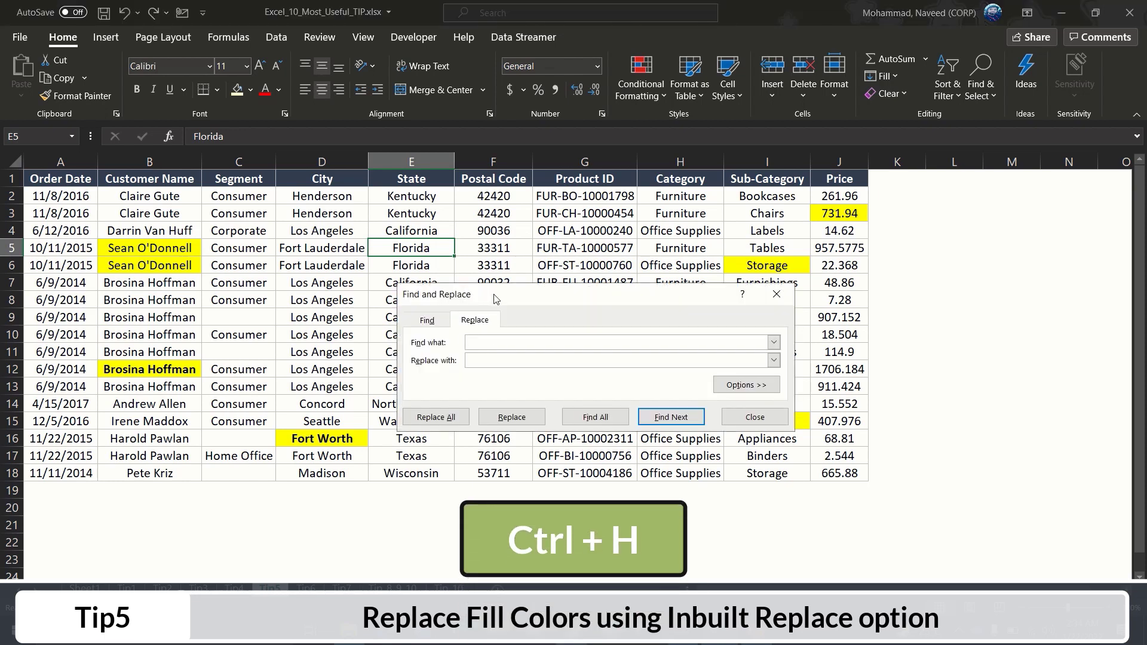
drag(496, 299, 411, 239)
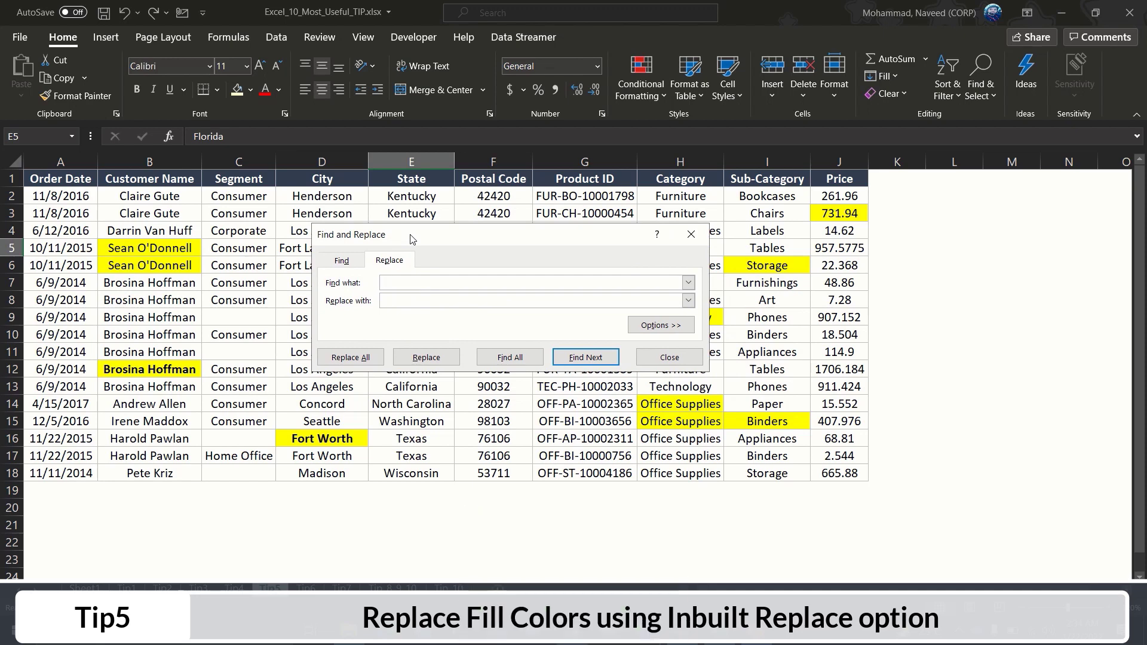
click(660, 326)
drag(479, 234, 416, 209)
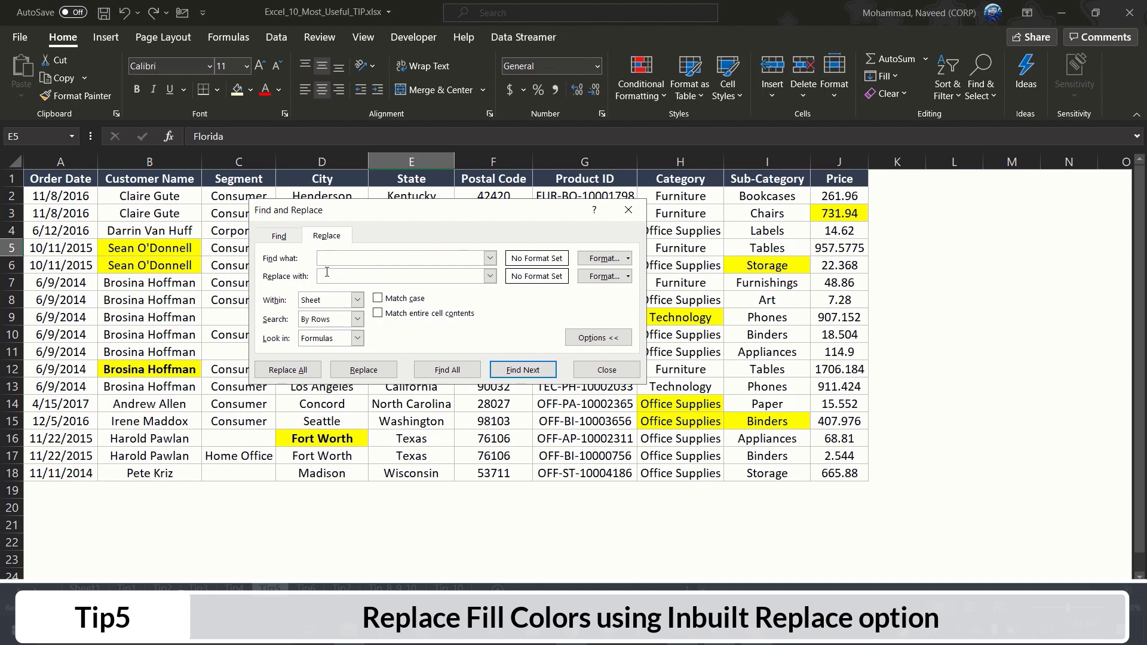
click(631, 261)
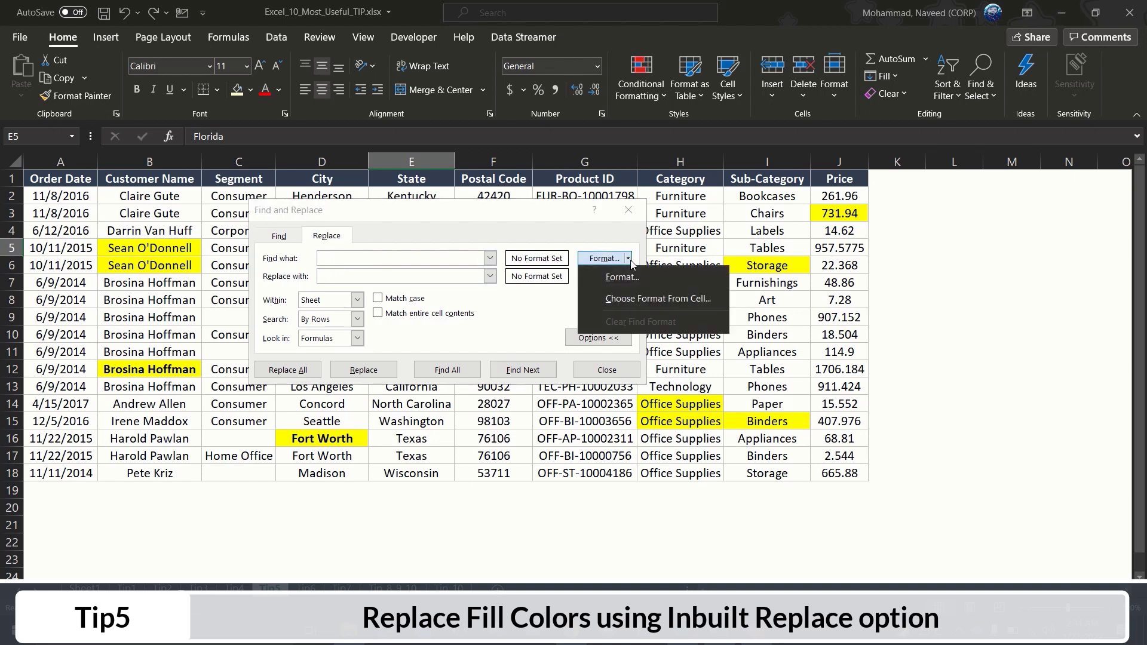
click(686, 298)
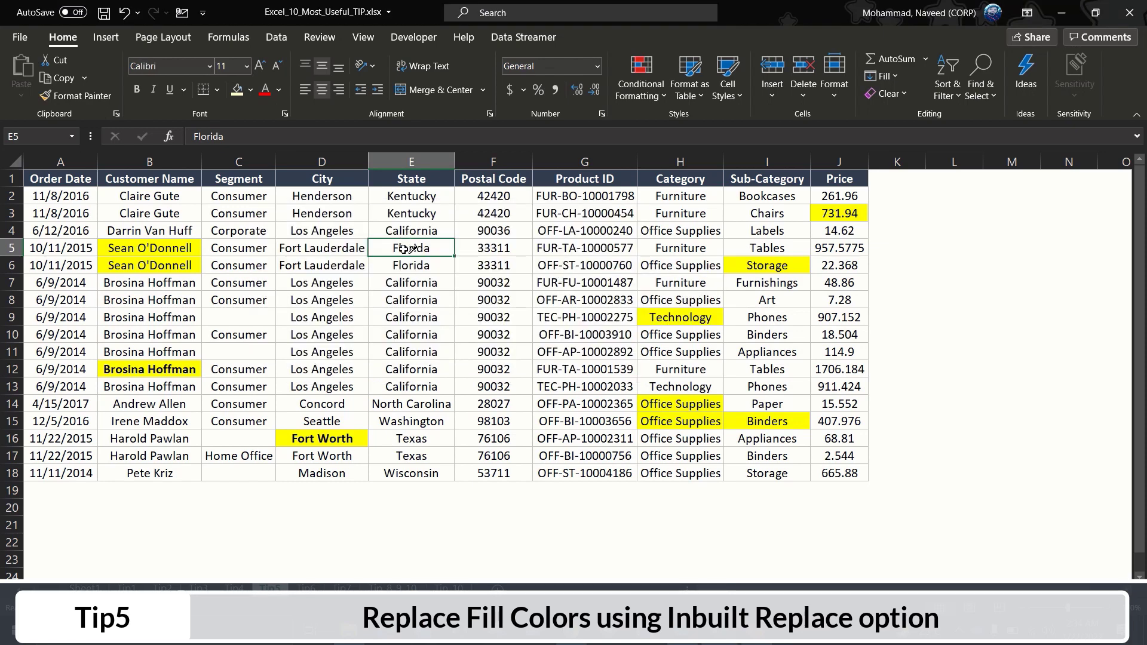
click(160, 250)
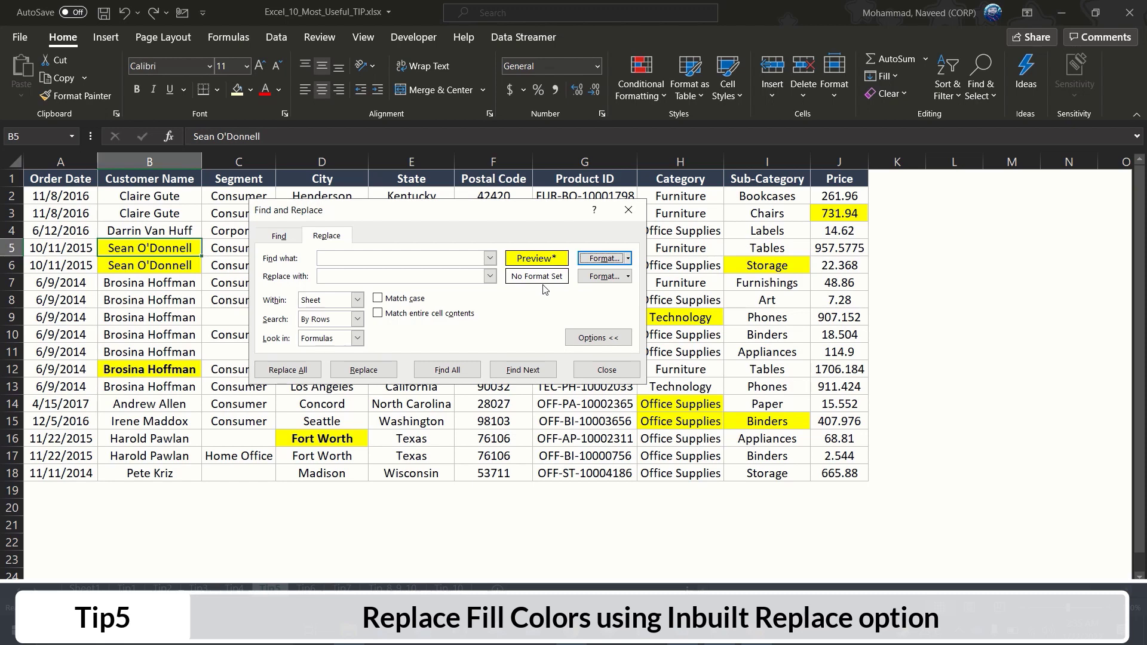
Set the replacement format to a light green background fill
click(629, 277)
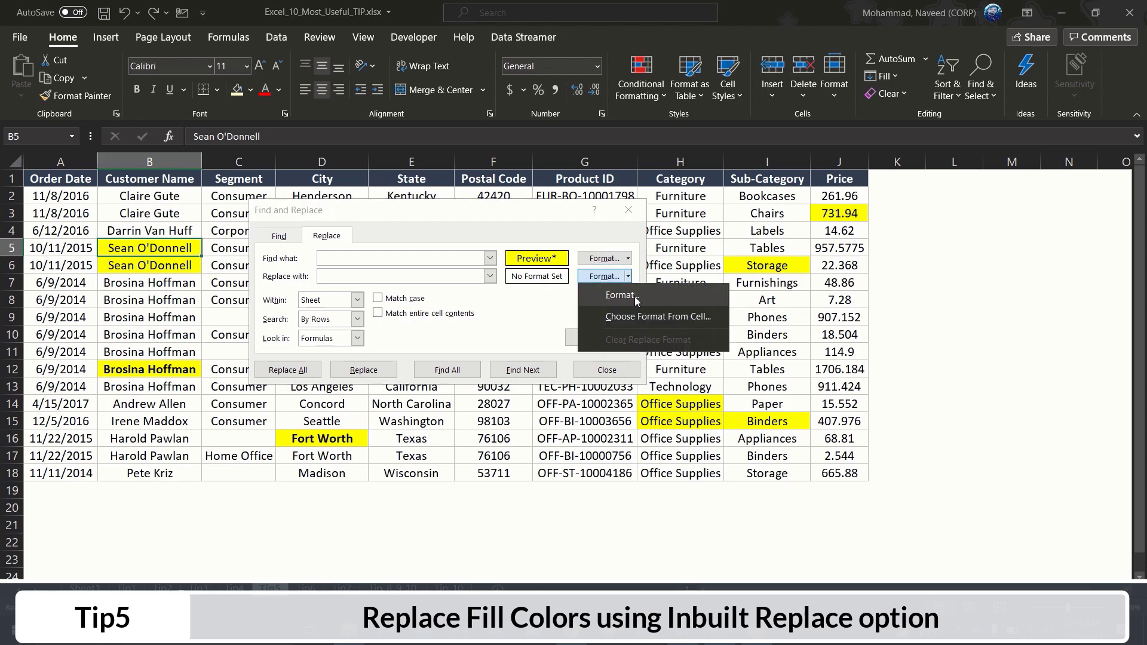
click(634, 299)
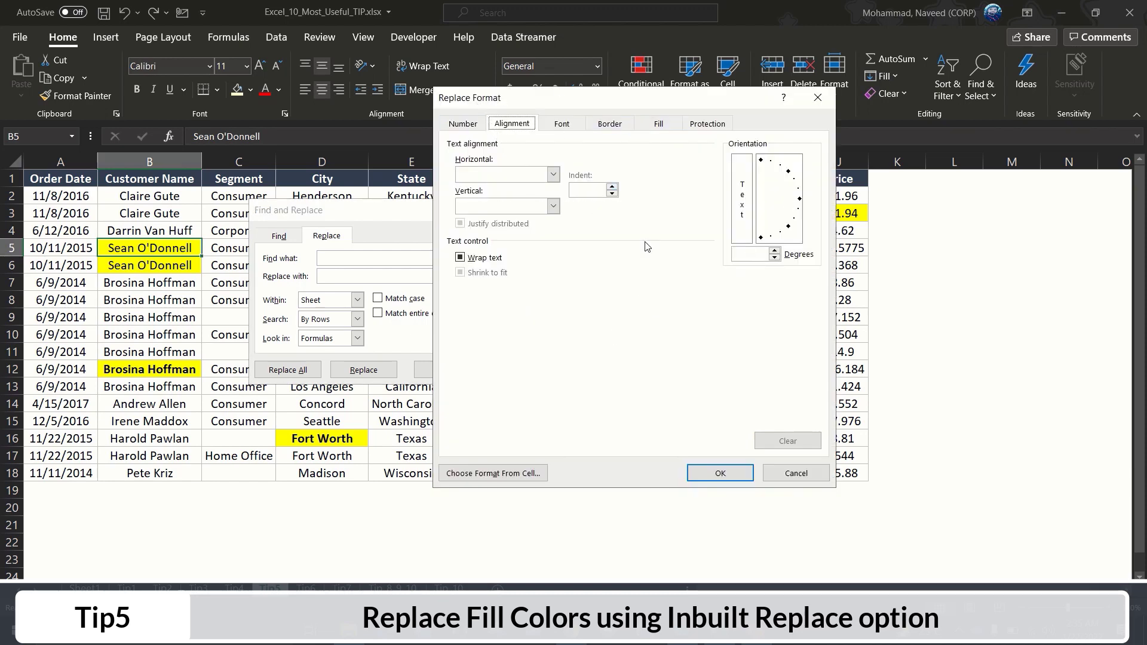
click(660, 124)
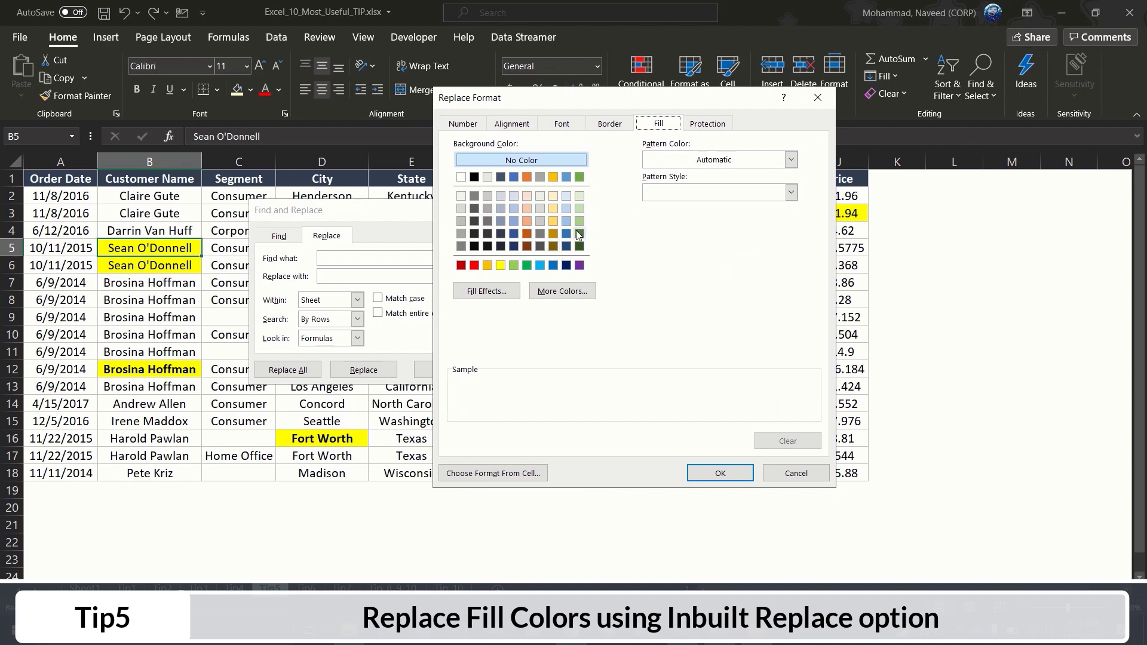
click(580, 209)
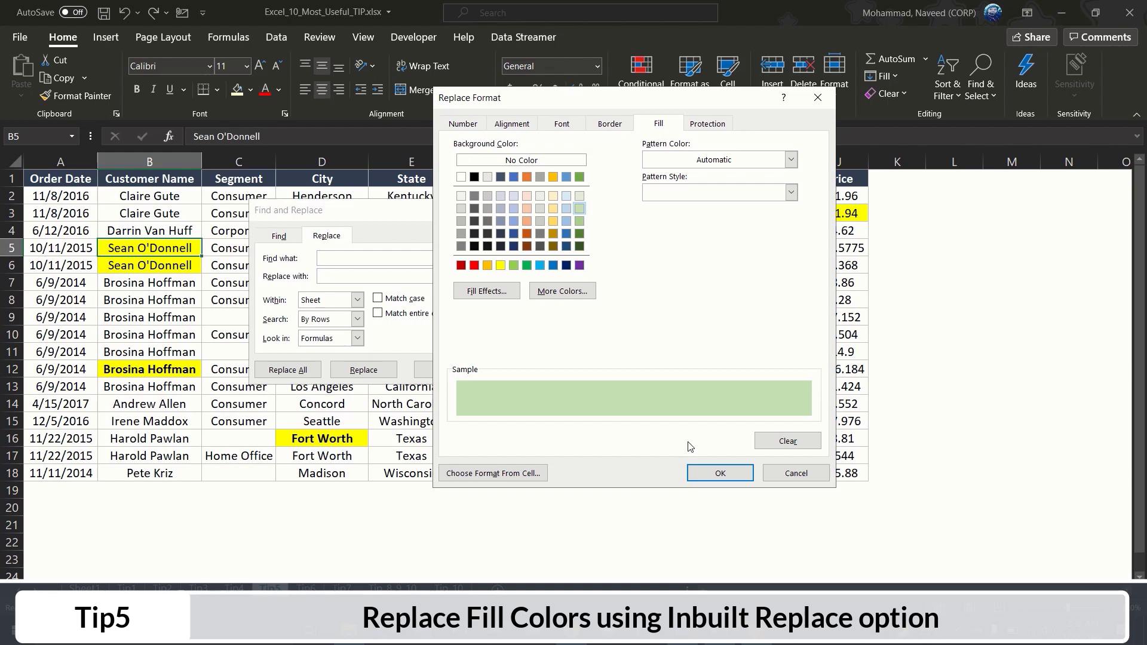
click(707, 465)
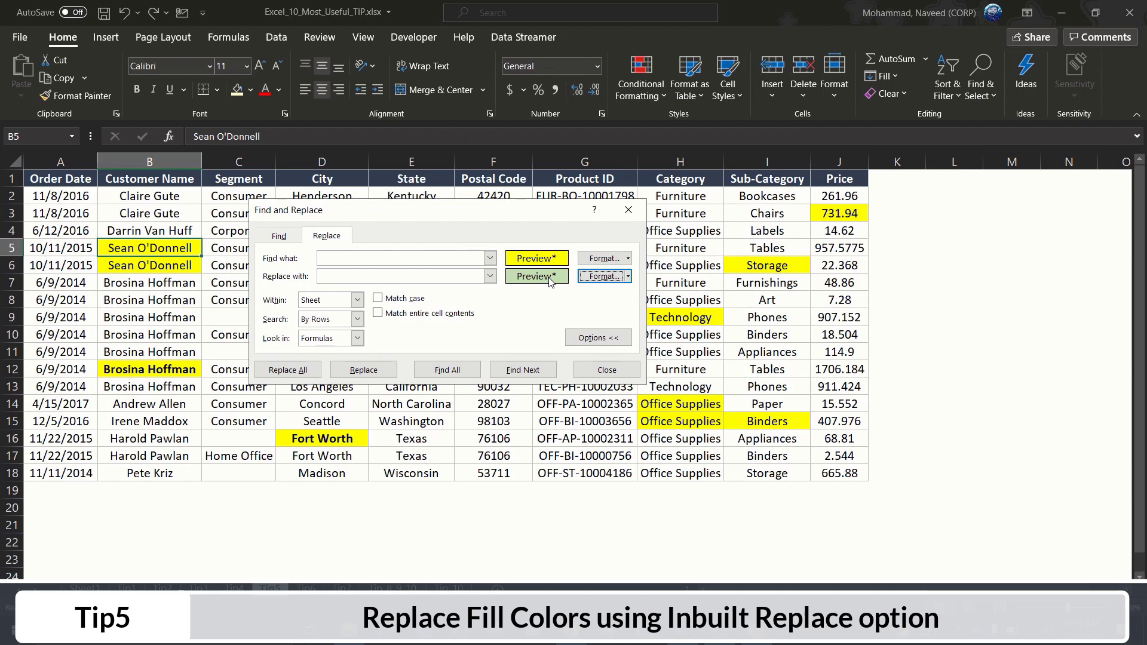
Replace all the yellow fills on the sheet with the light green fill and close Find and Replace
click(289, 371)
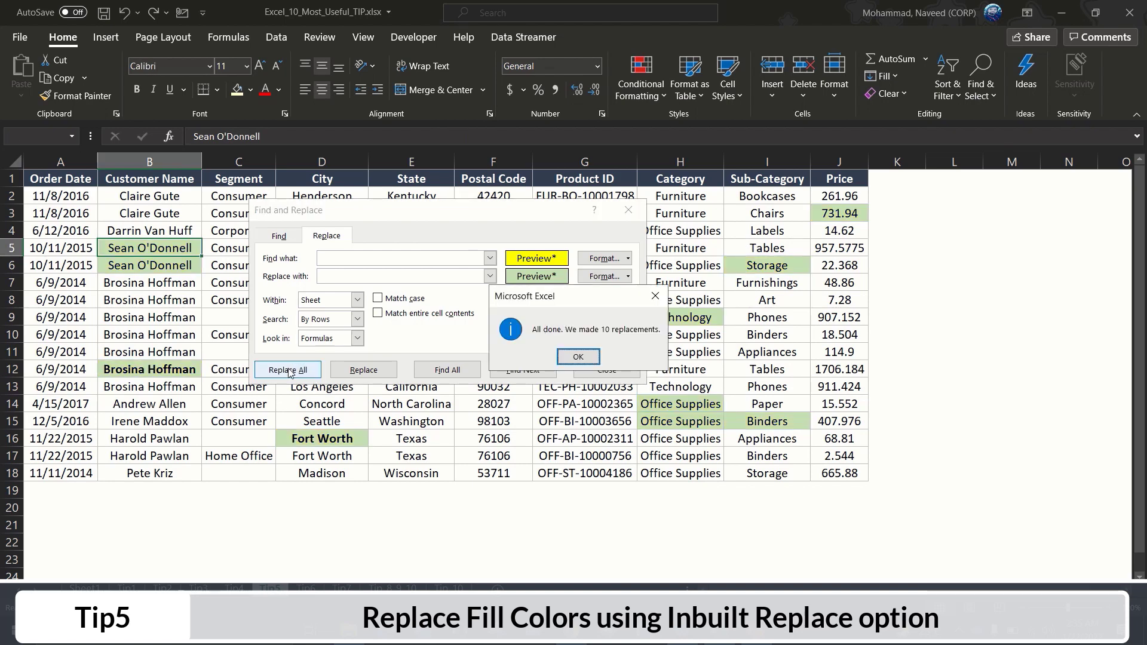
click(576, 358)
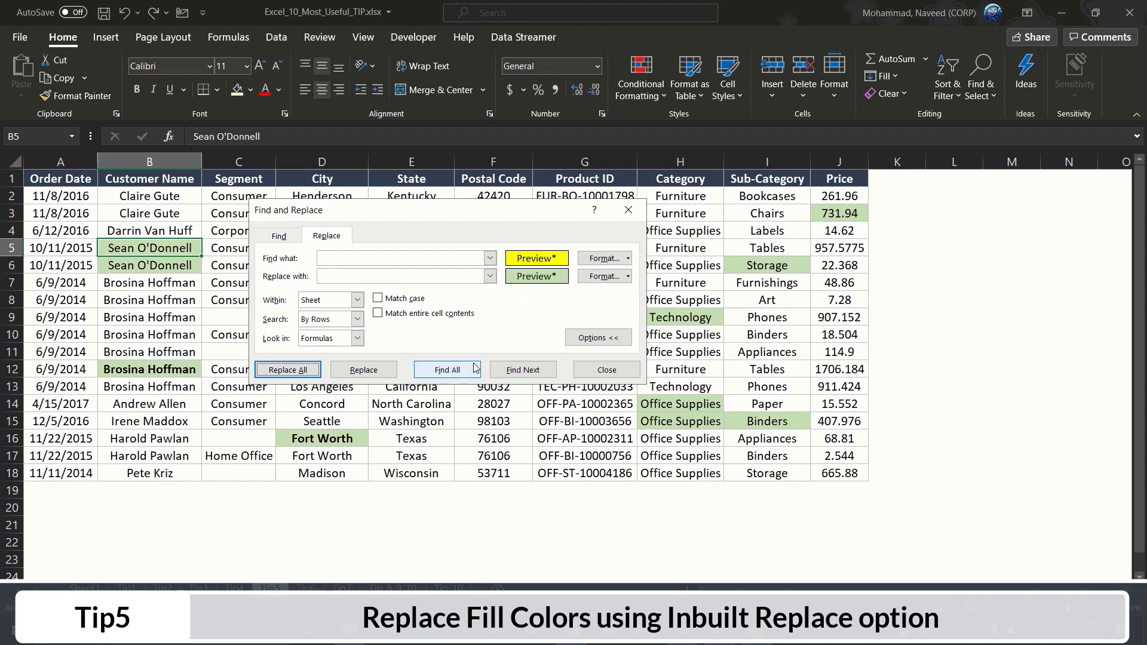
click(604, 369)
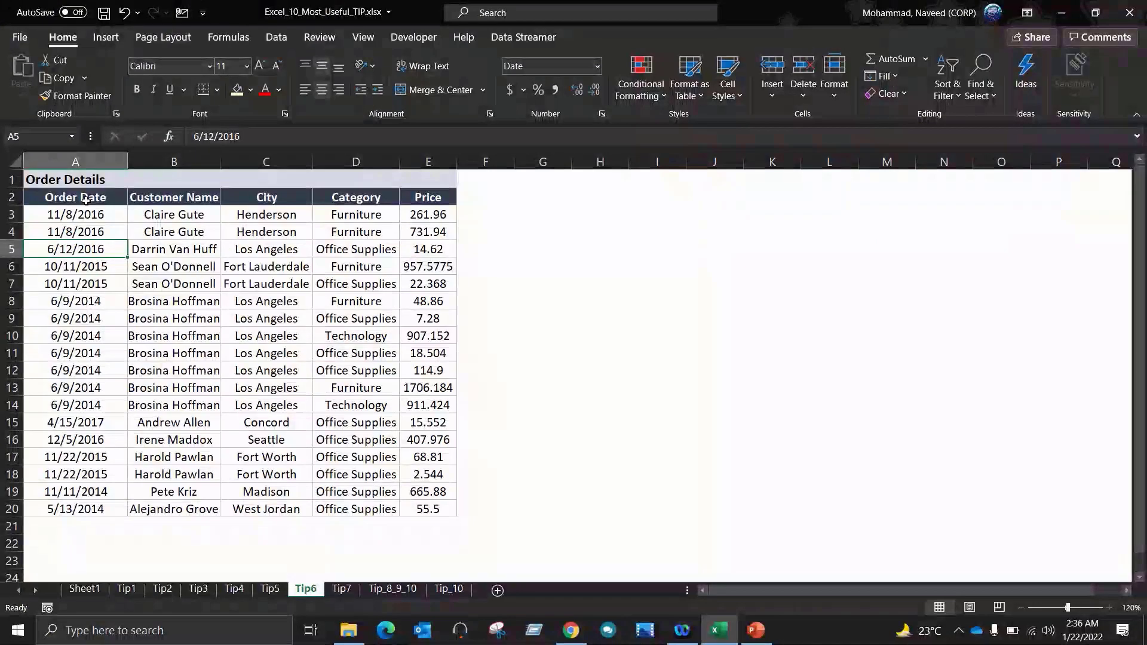
Examine the Order Details title in A1 and how it sits above the order table's columns
drag(88, 198, 359, 233)
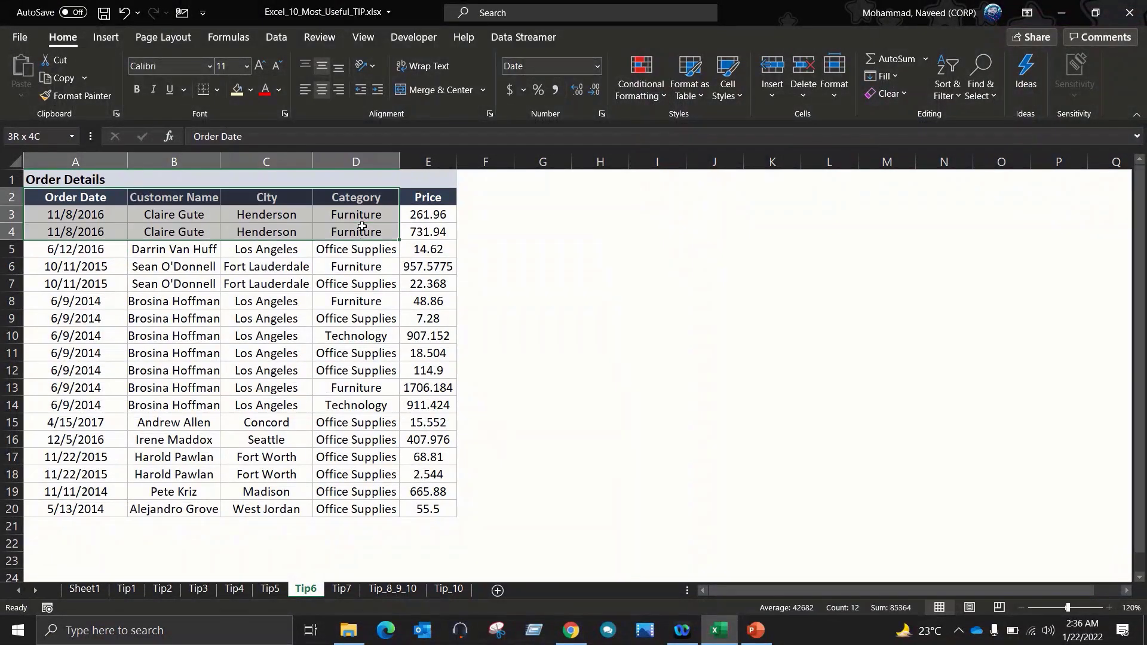
click(73, 177)
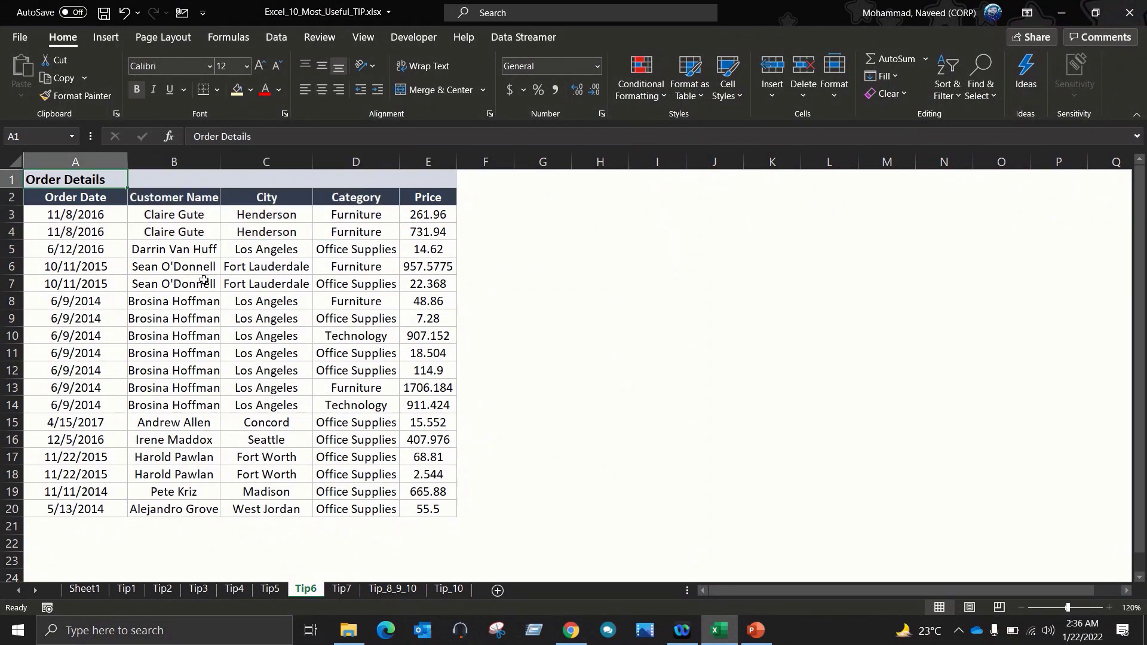
click(97, 199)
drag(96, 199, 105, 267)
click(177, 220)
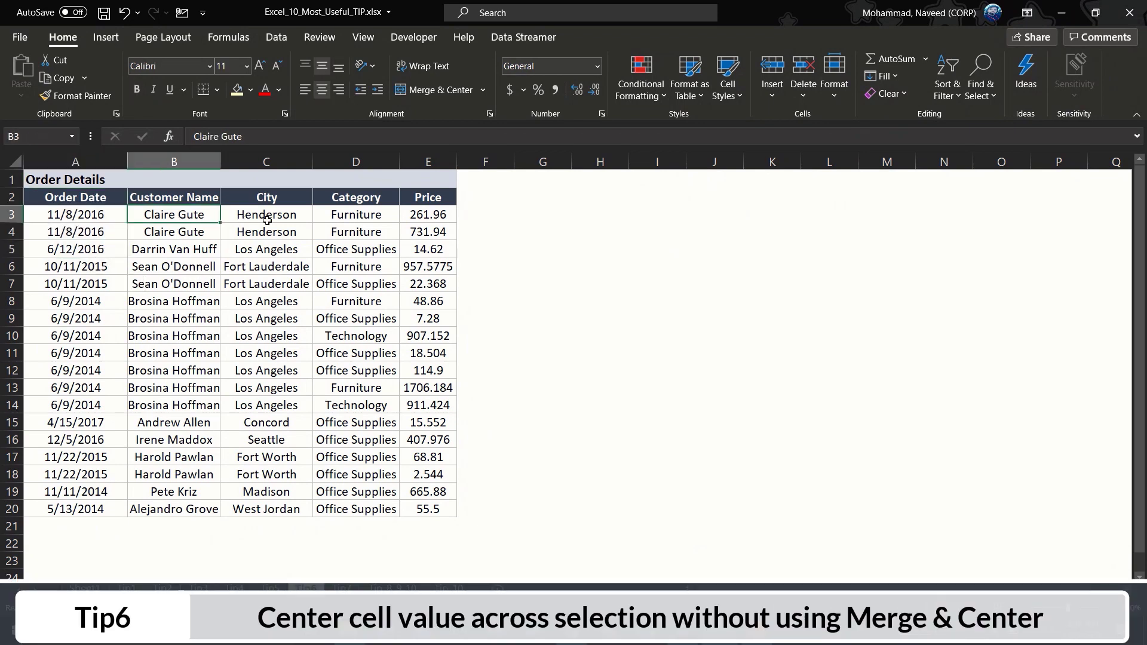
click(269, 220)
click(348, 226)
click(422, 228)
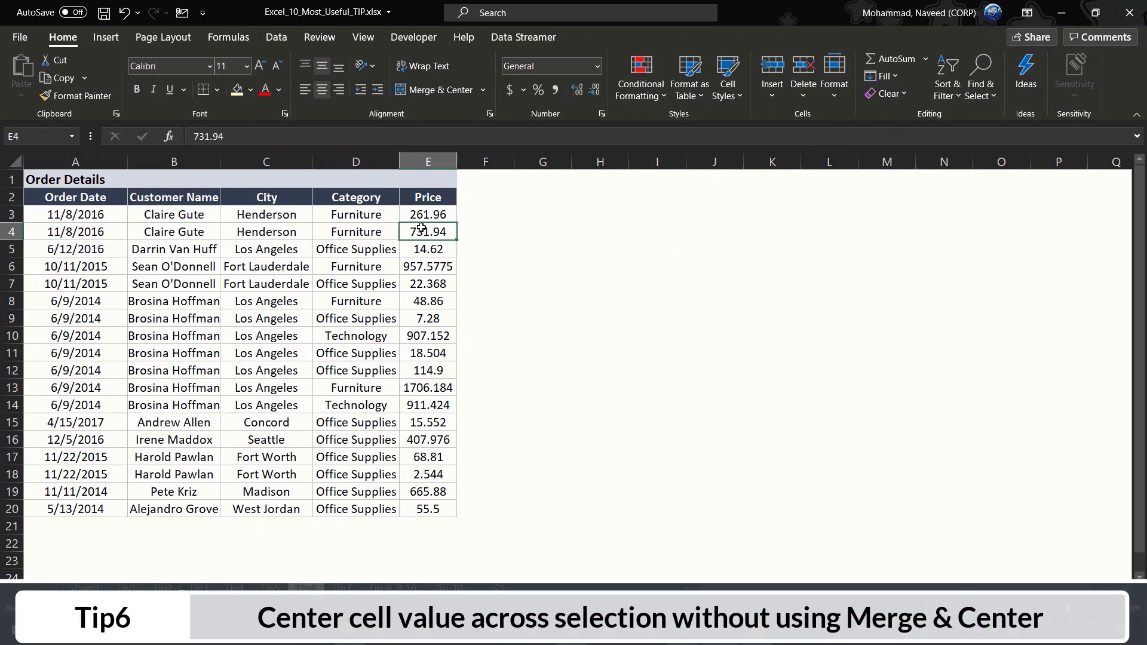
key(ctrl+Home)
click(306, 301)
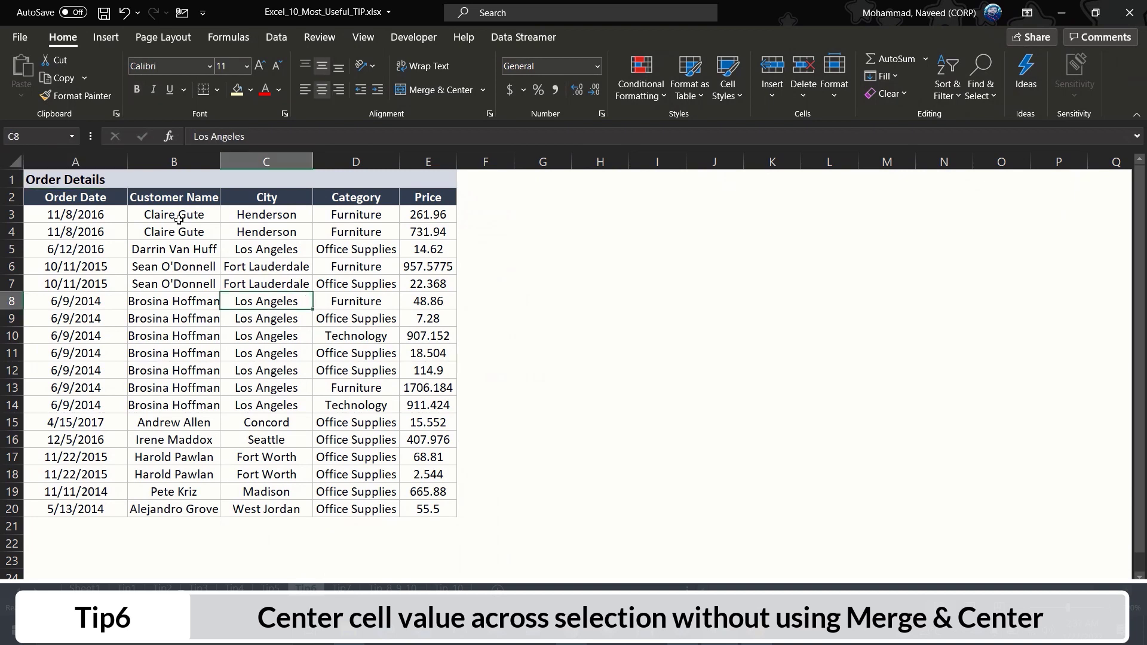
click(55, 176)
drag(83, 200, 384, 320)
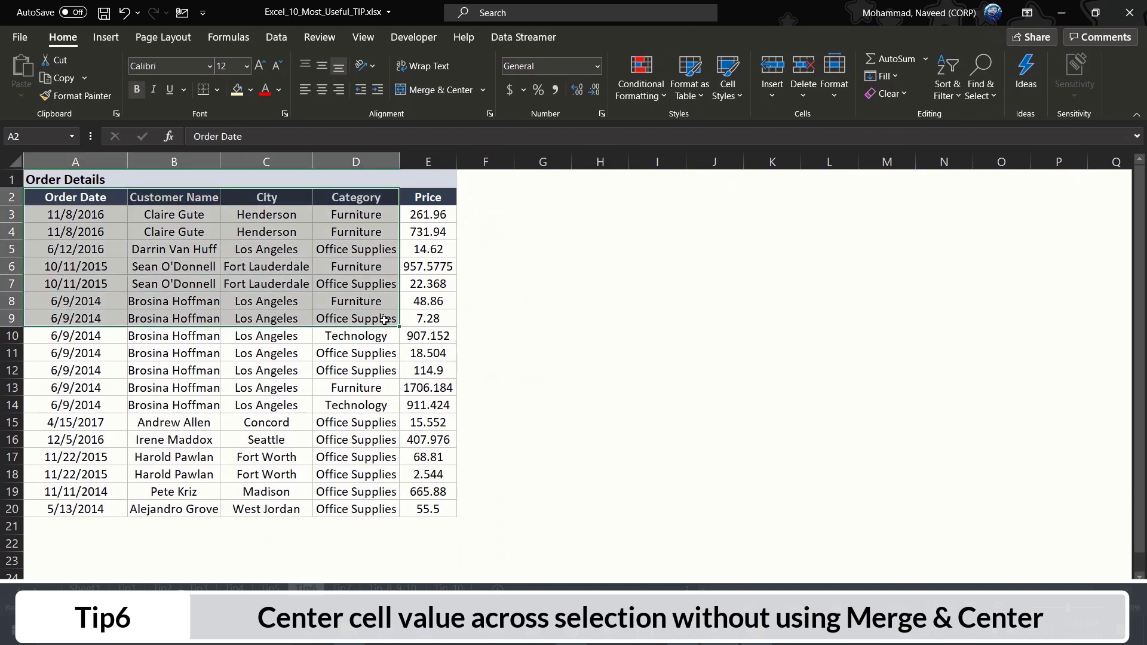
click(70, 182)
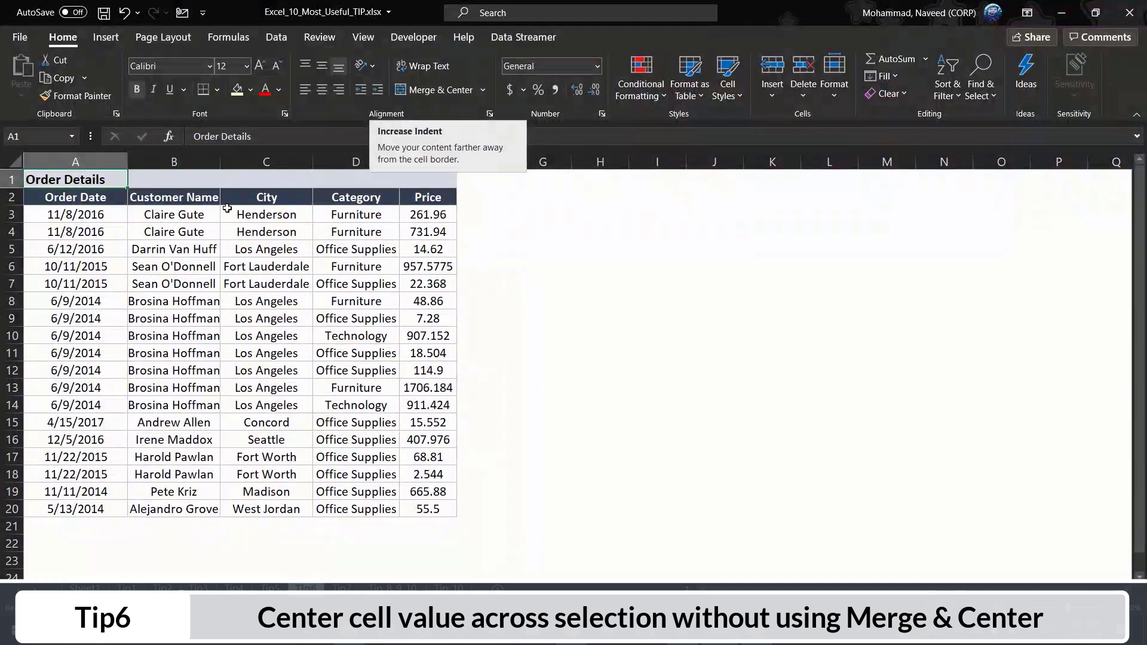
click(167, 215)
Increase the indent of the Order Details title in A1 repeatedly to shift it towards the table's middle
click(84, 181)
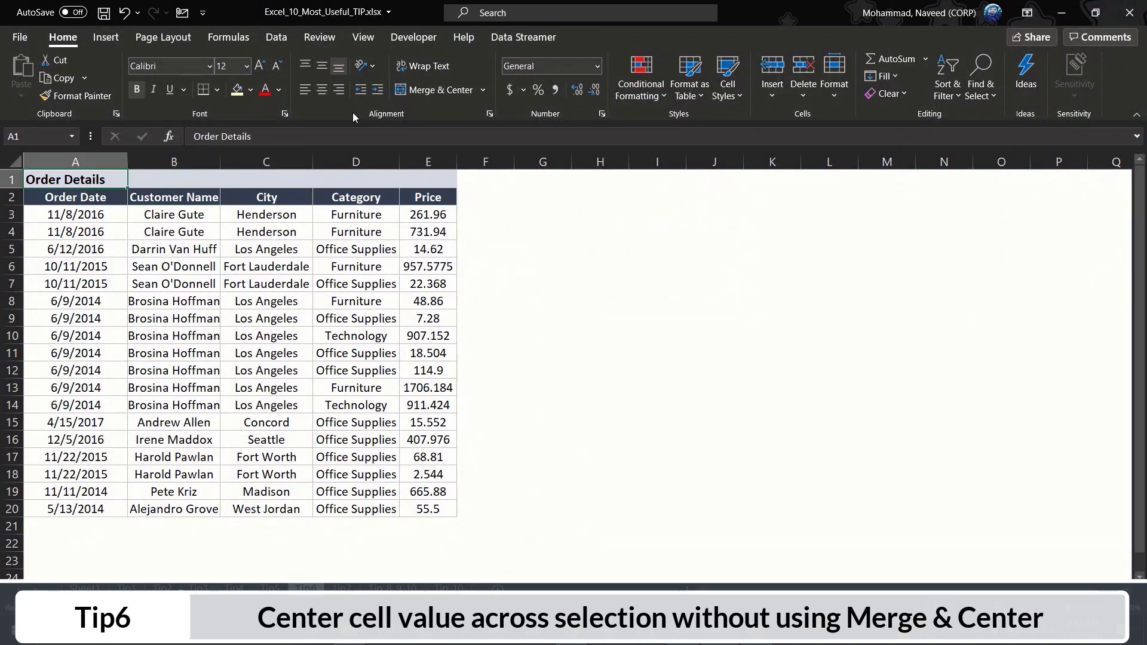
click(378, 91)
click(378, 90)
click(379, 95)
click(379, 96)
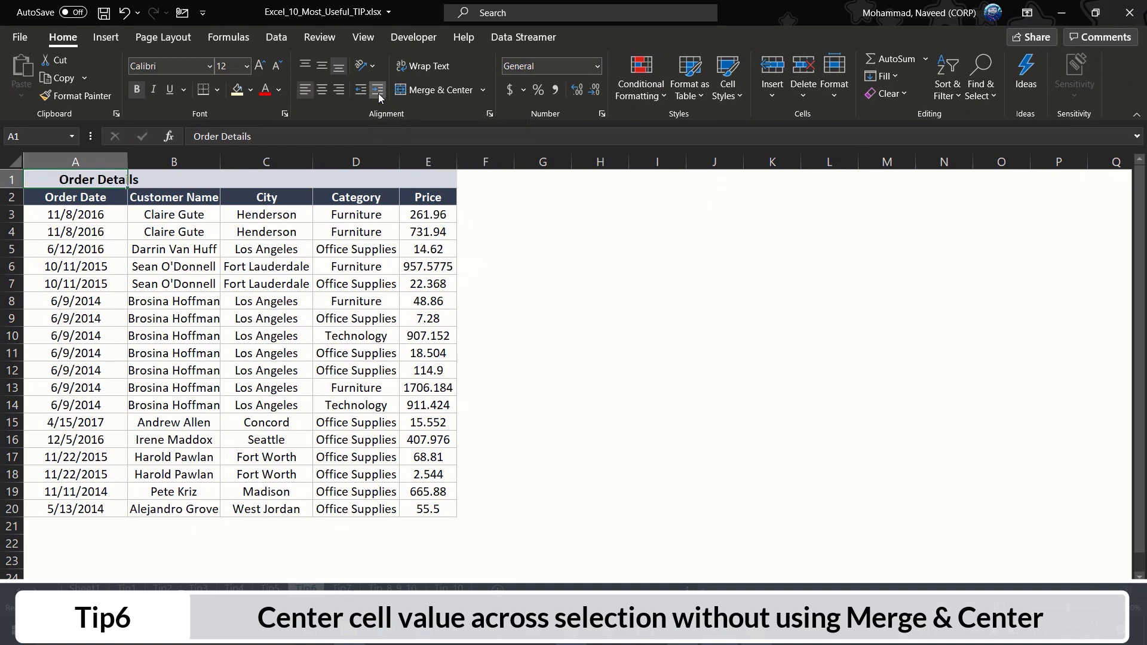
click(379, 96)
click(379, 95)
click(379, 96)
click(379, 95)
click(379, 96)
click(379, 96)
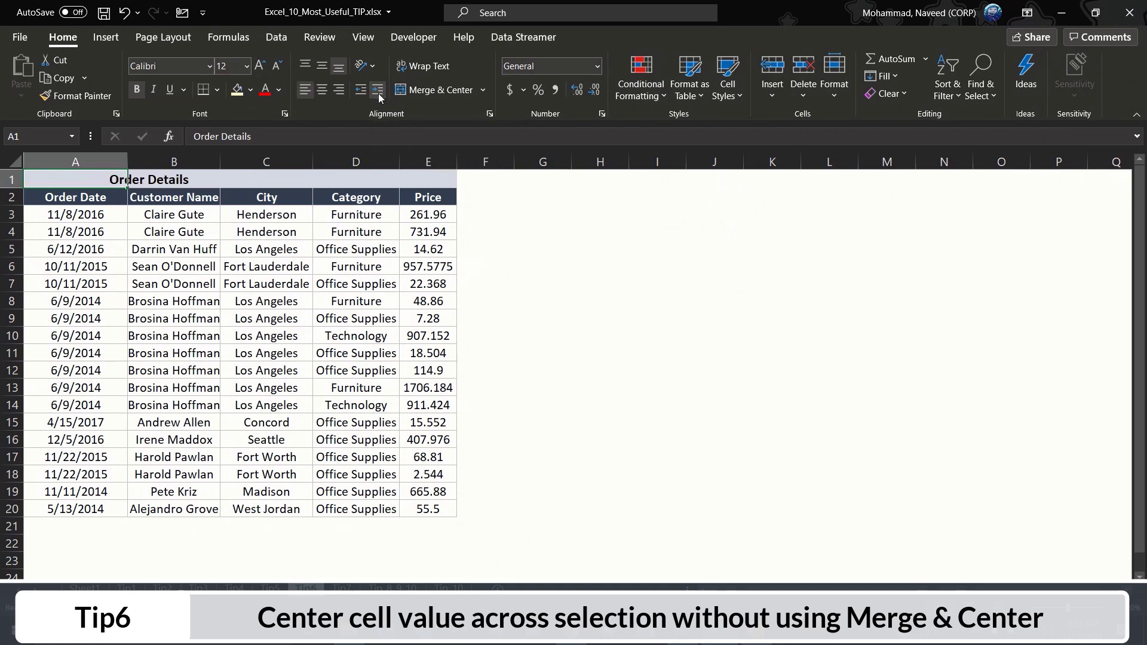
click(379, 96)
click(379, 95)
click(379, 96)
click(379, 96)
click(379, 95)
click(379, 95)
click(378, 96)
click(379, 96)
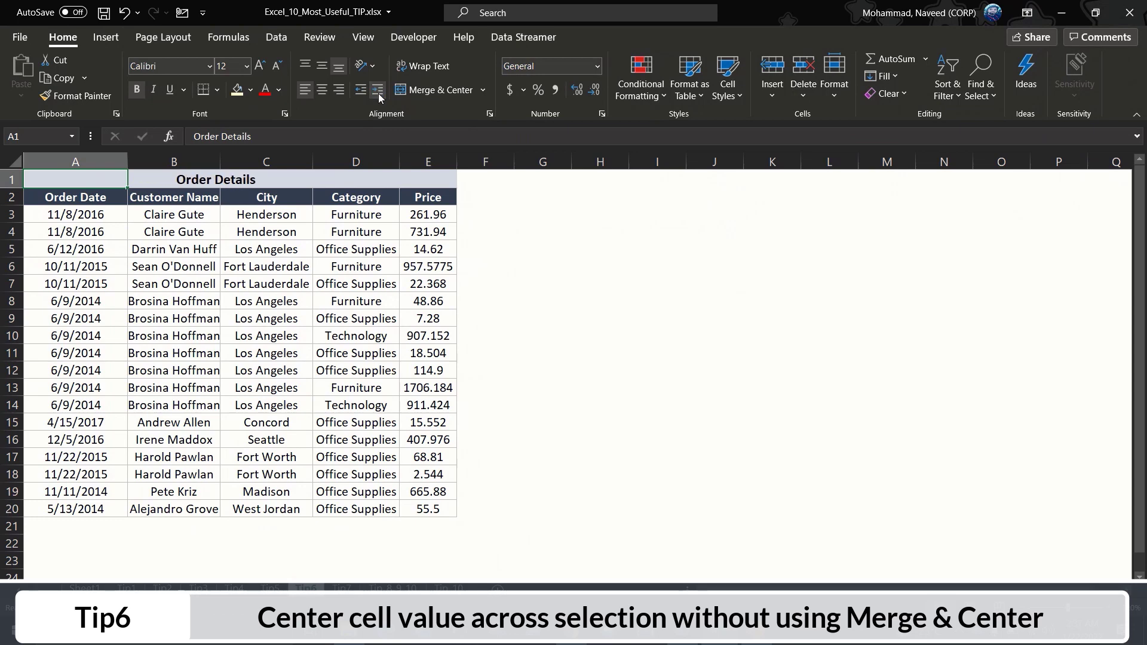
Undo all the indent increases on the Order Details title in A1
click(222, 263)
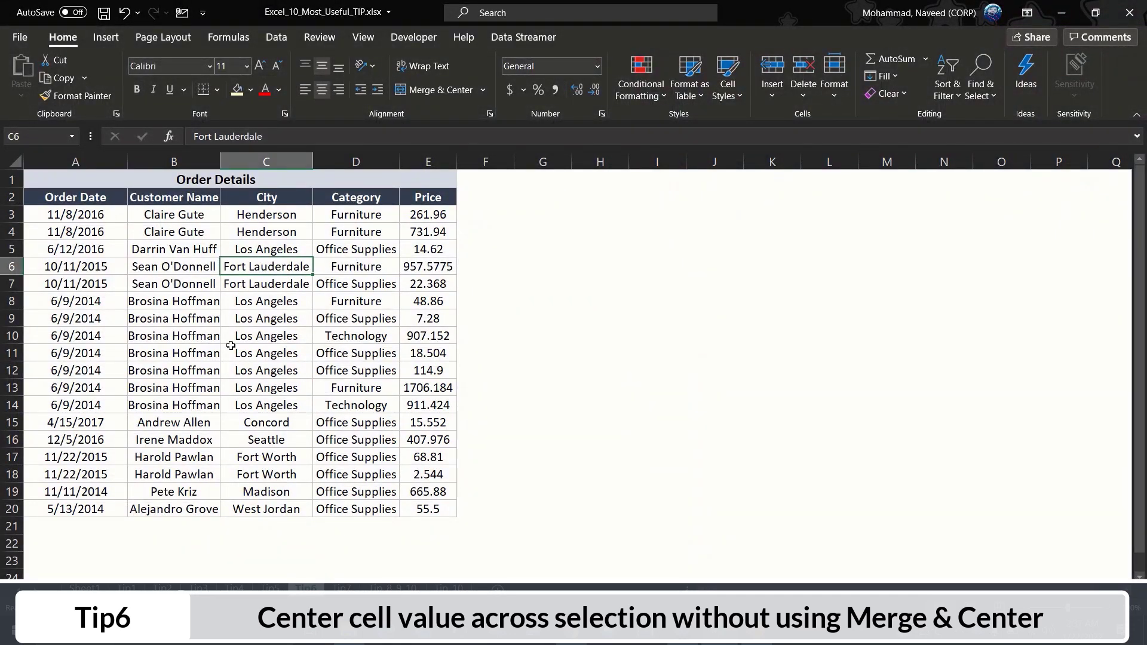
key(ctrl+z)
key(ctrl+z)
key(ctrl+z)
key(ctrl+z)
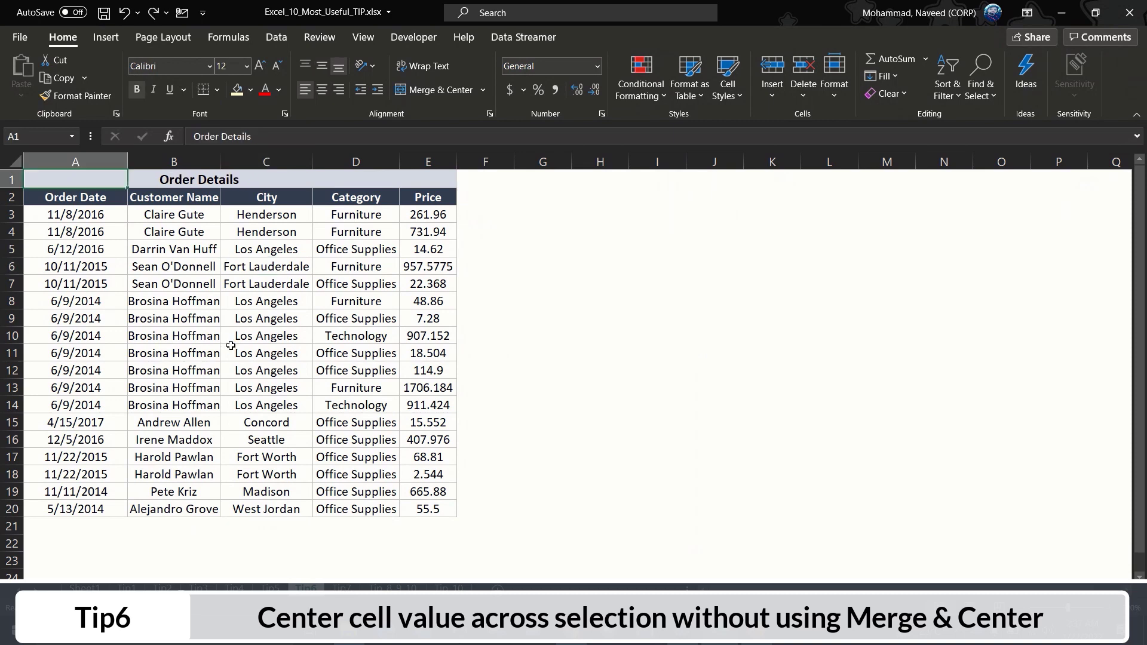
key(ctrl+z)
key(ctrl+z)
key(ctrl+z)
key(ctrl+z)
key(ctrl+z)
key(ctrl+z)
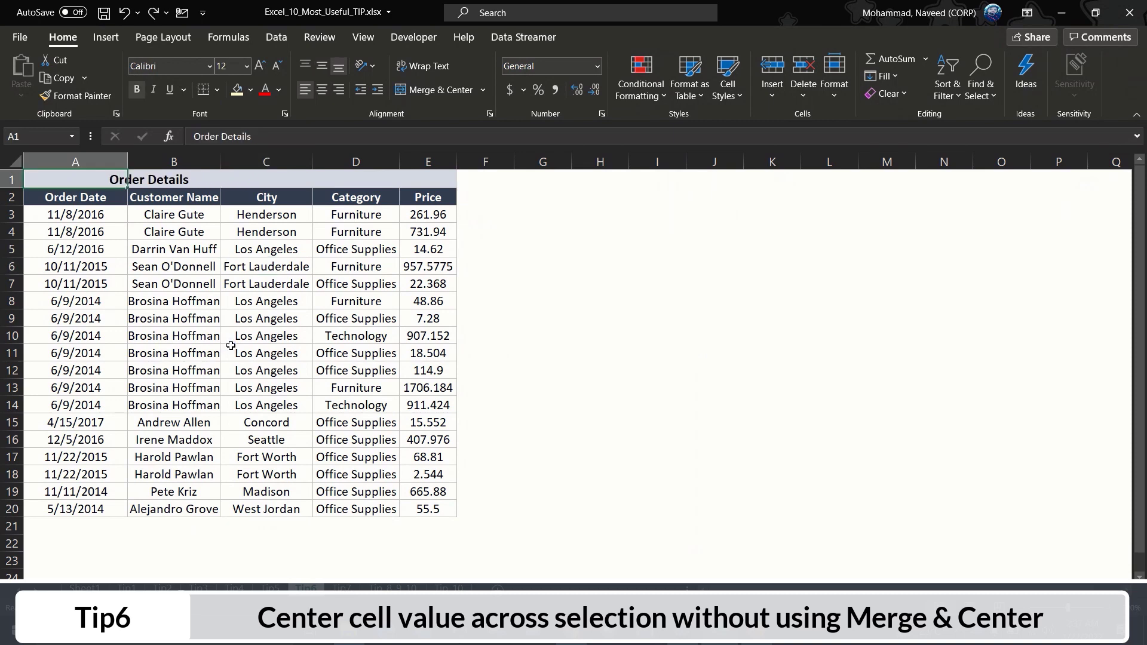
key(ctrl+z)
key(ctrl+z)
key(ctrl+z)
key(ctrl+z)
key(ctrl+z)
key(ctrl+z)
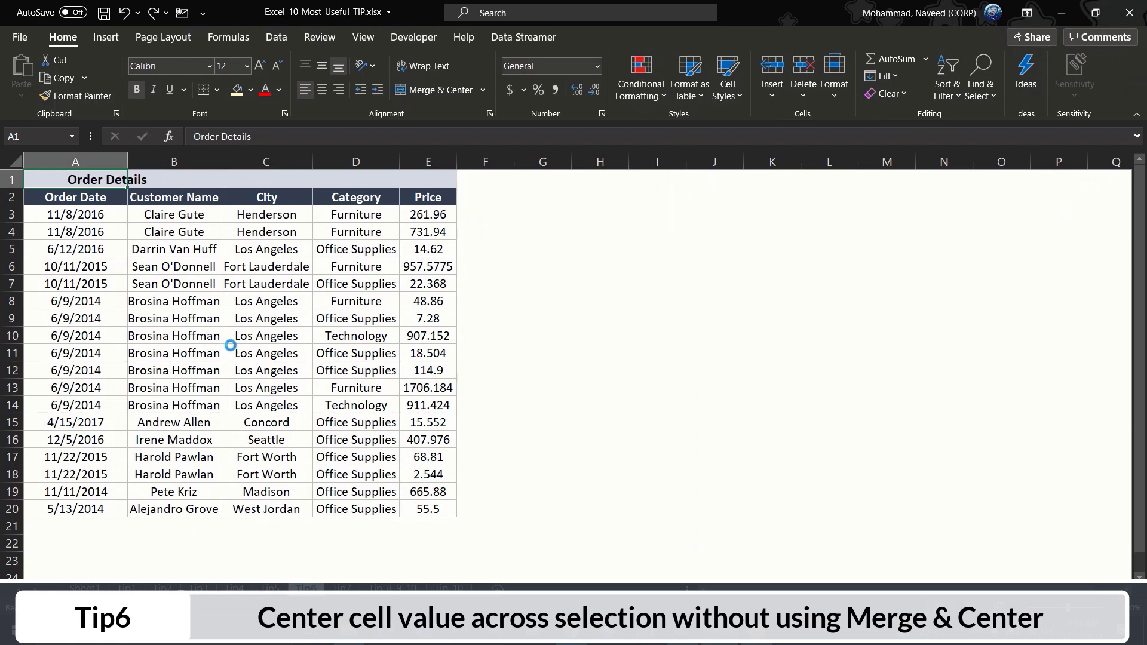
key(ctrl+z)
key(ctrl+z)
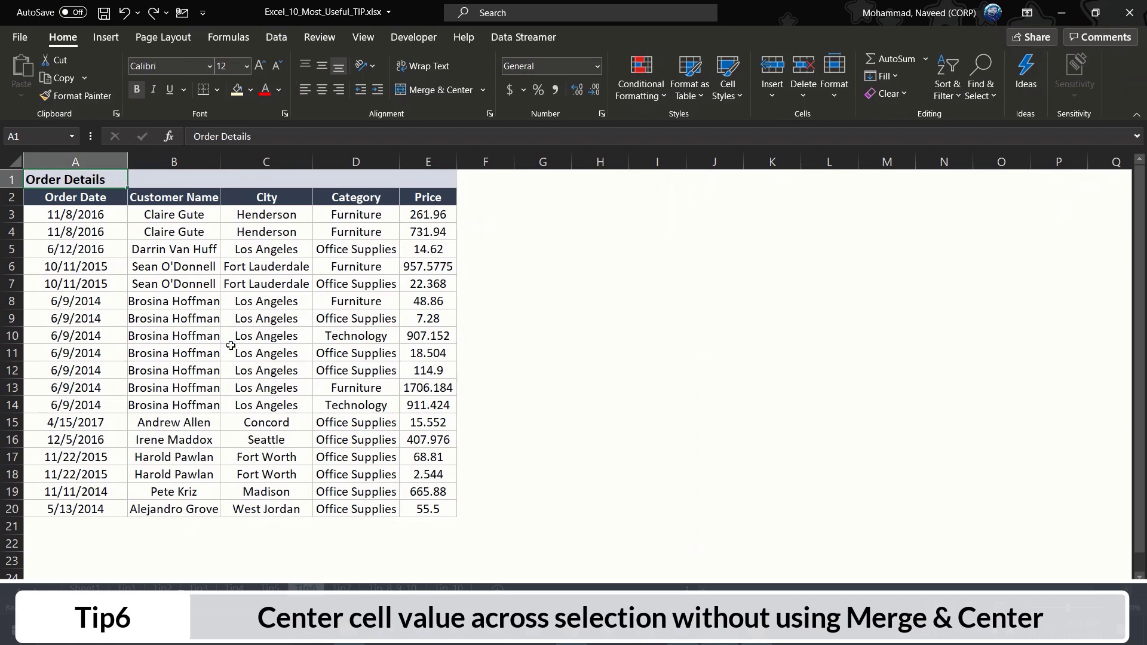
click(110, 280)
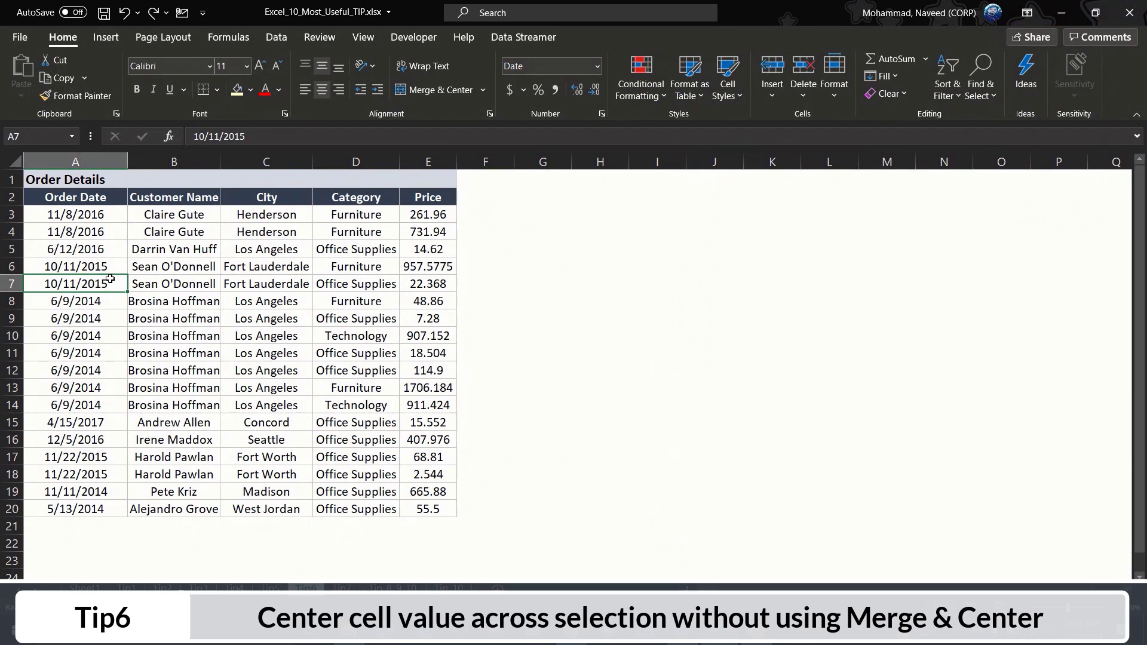
click(94, 180)
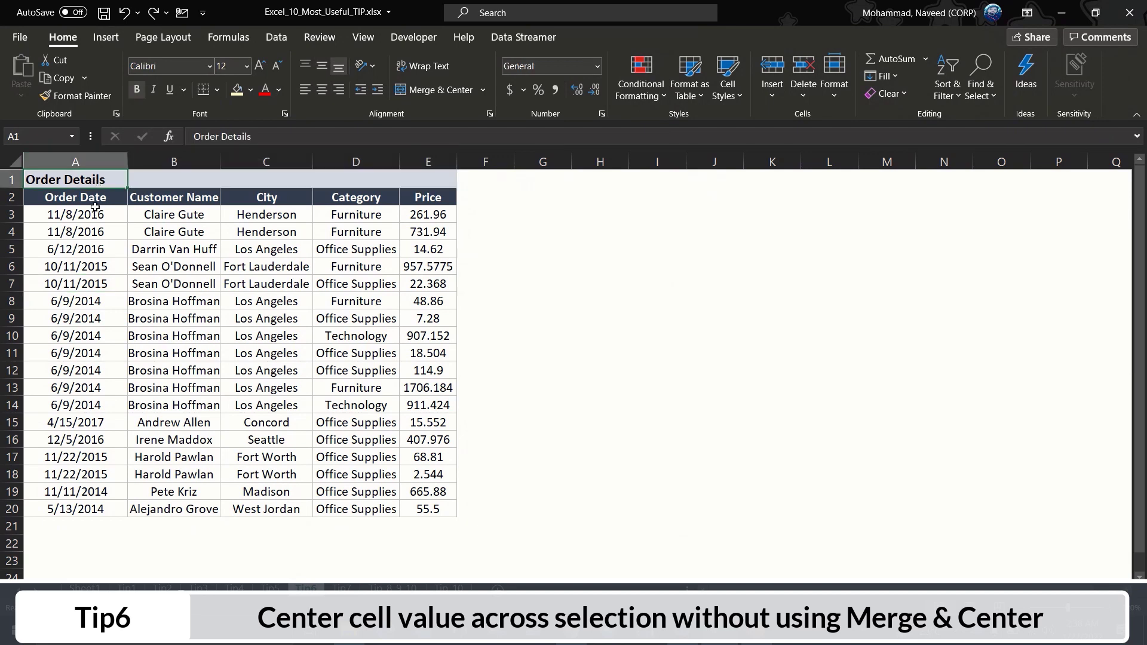
drag(91, 202, 425, 249)
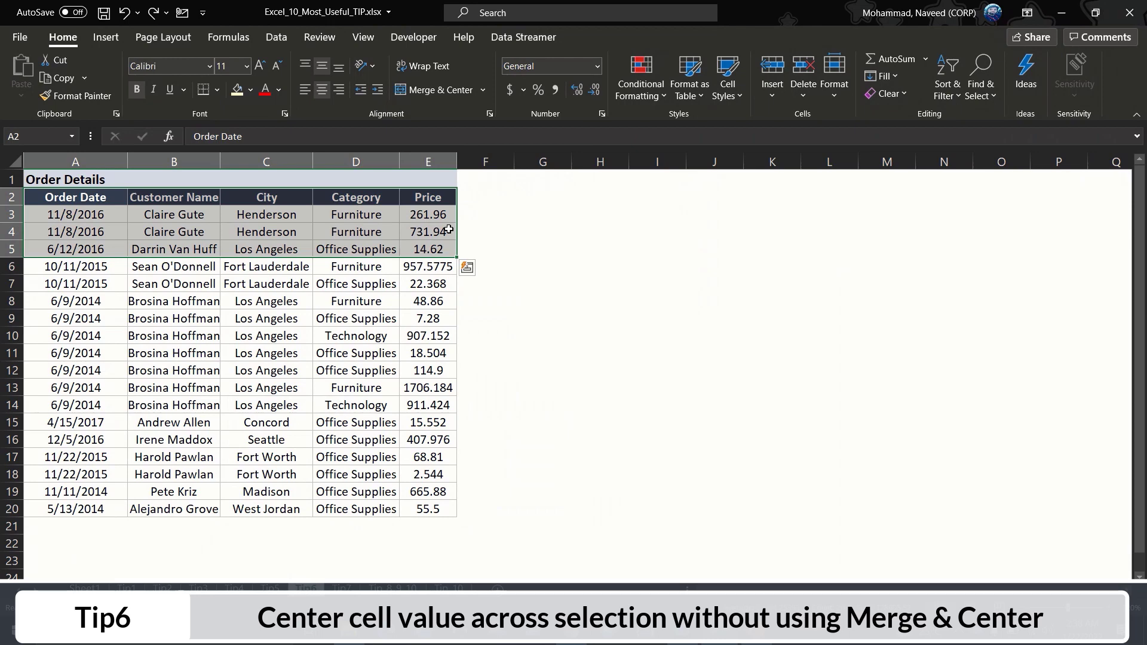
click(210, 213)
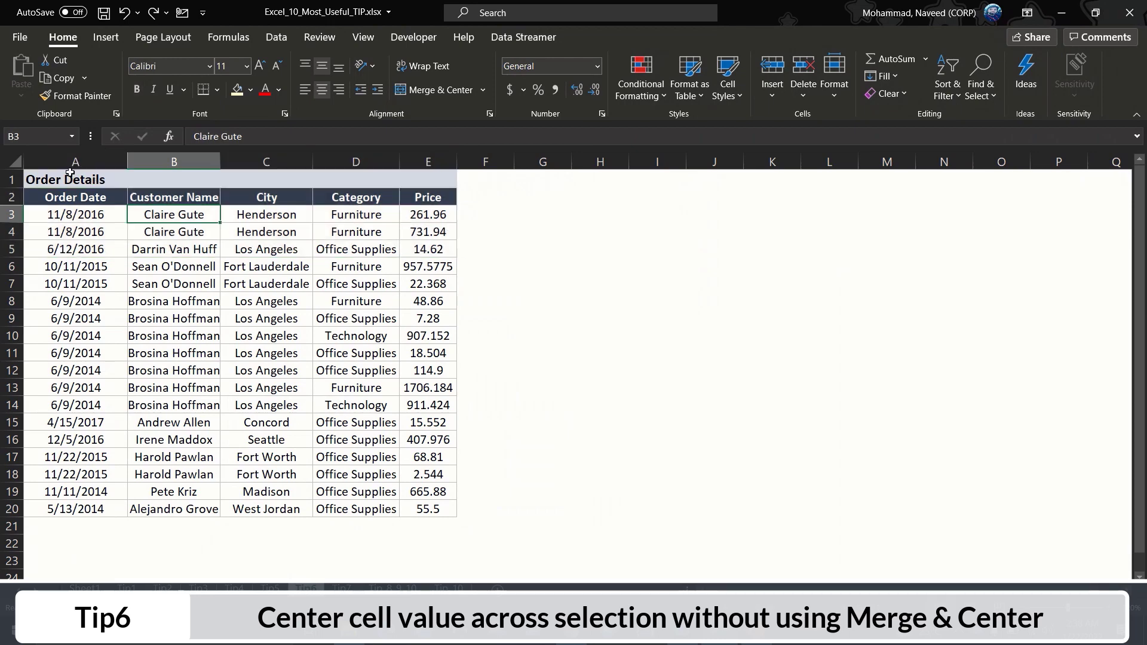
Set the horizontal alignment of A1:E1 to Center Across Selection so the Order Details title spans the table without merging
drag(68, 179, 429, 181)
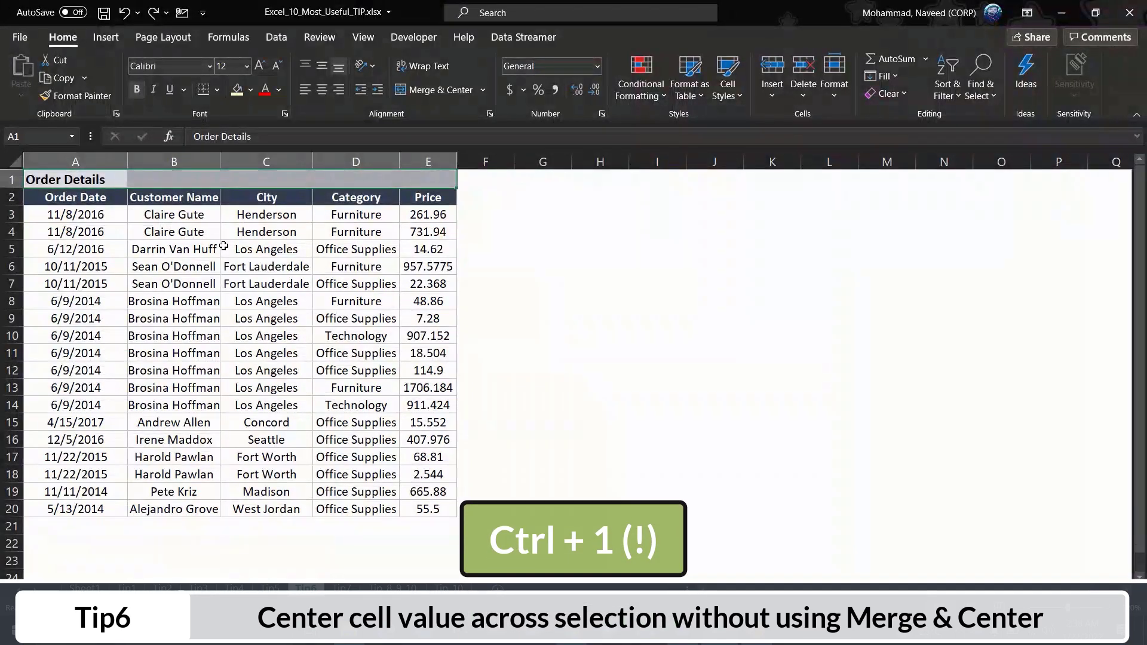
key(ctrl+1)
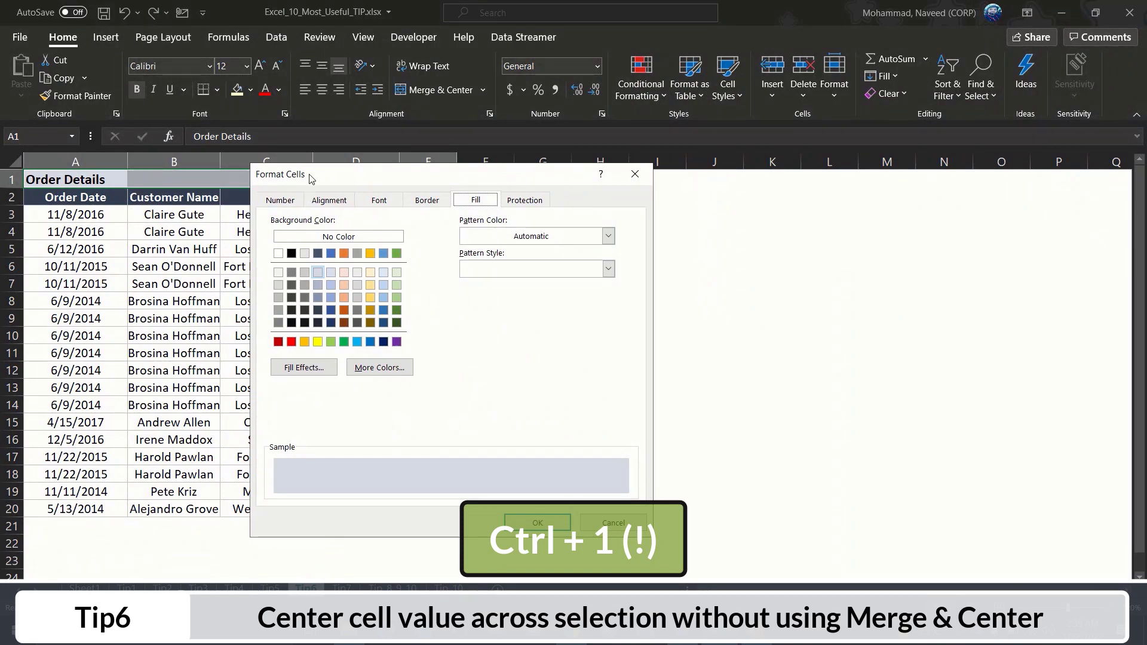
click(329, 201)
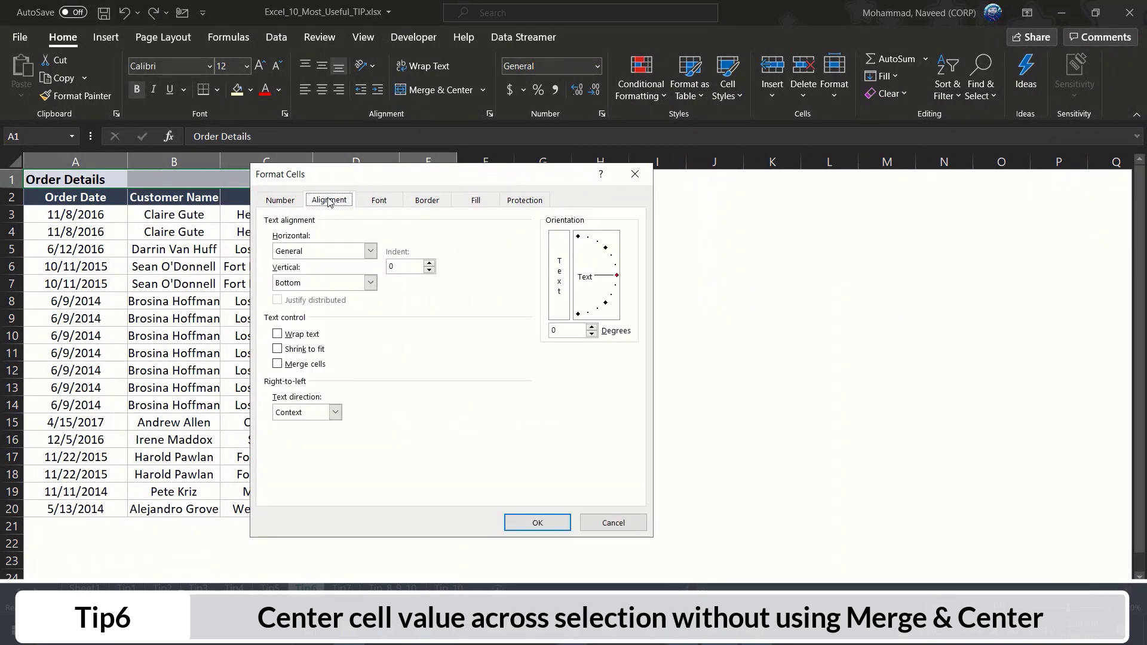
click(370, 251)
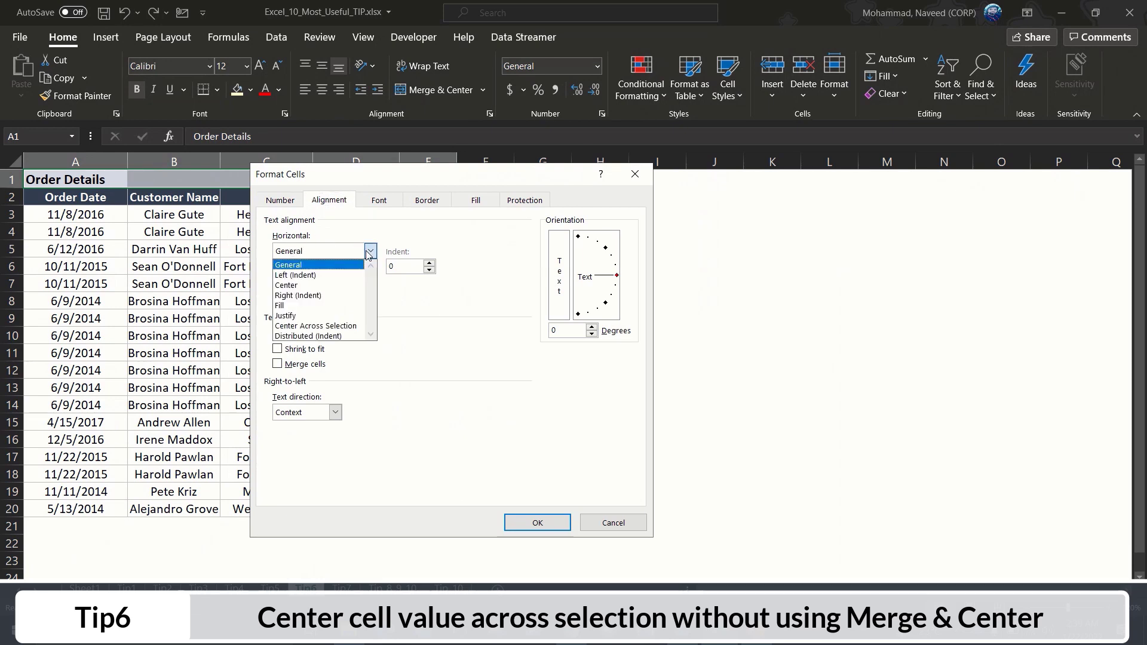
click(327, 327)
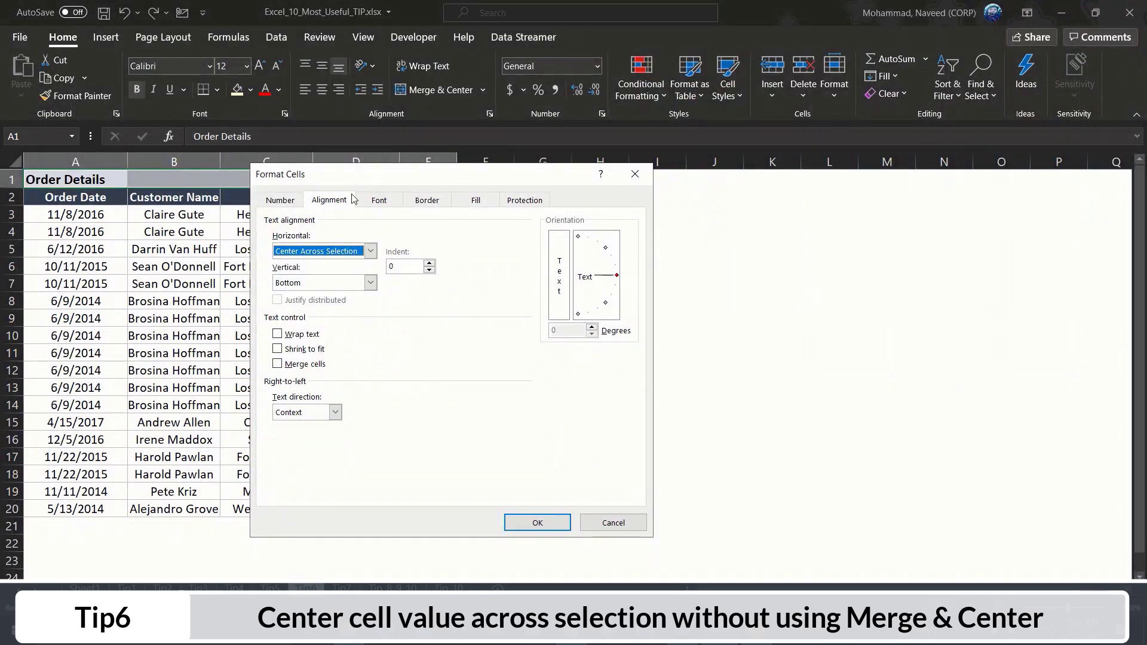
drag(357, 179, 323, 248)
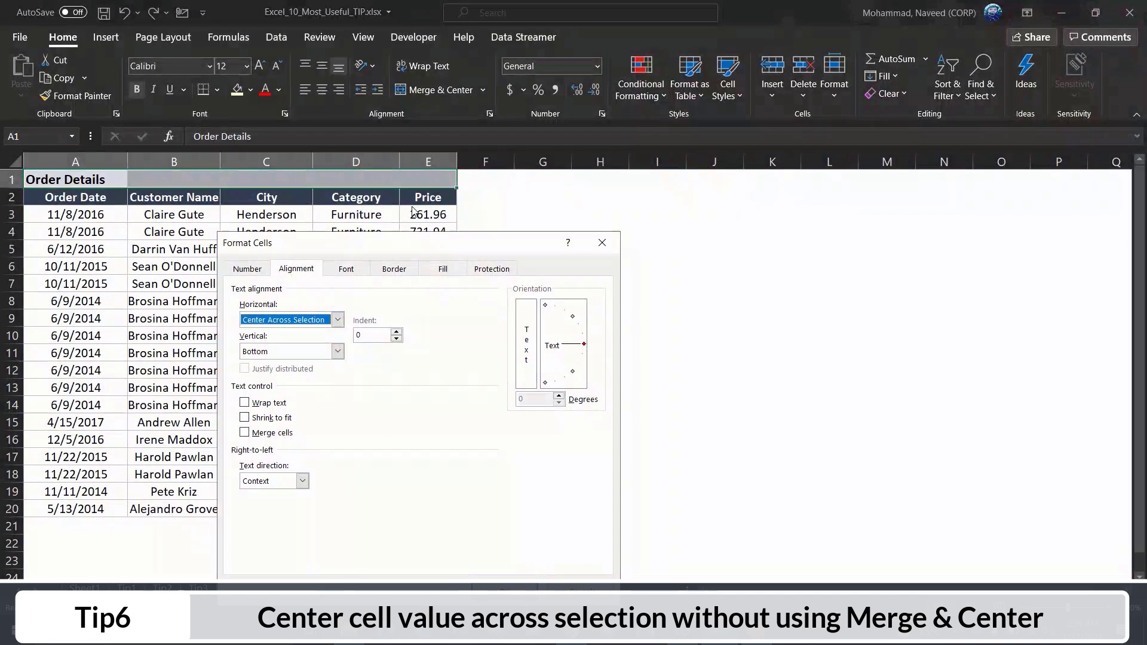
drag(365, 242, 573, 155)
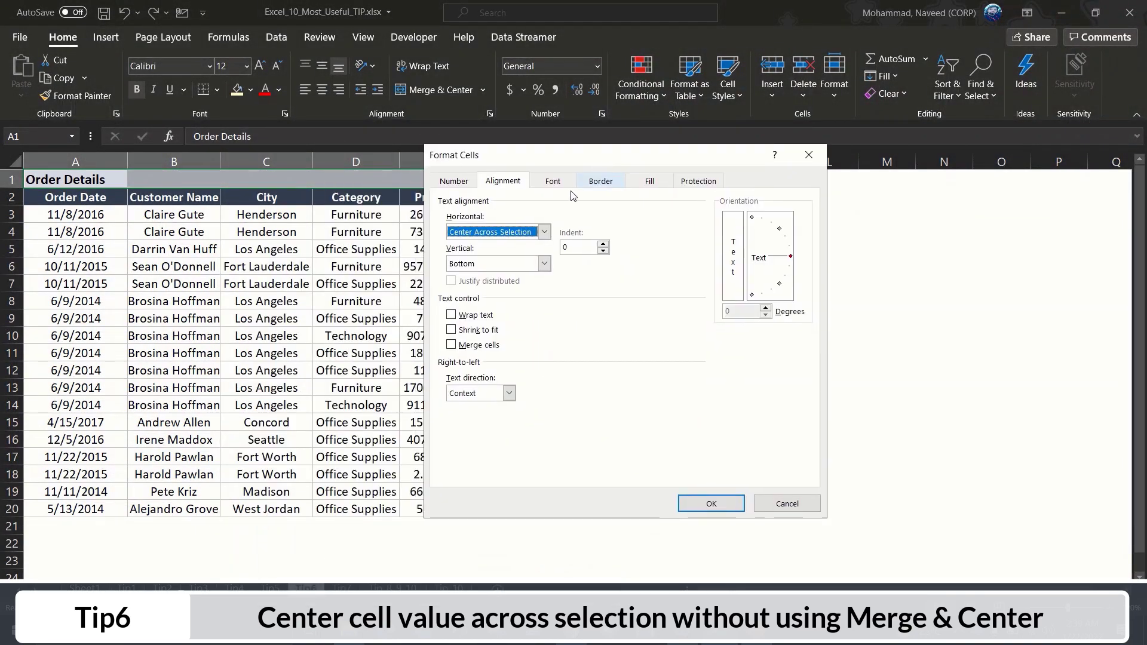
click(711, 504)
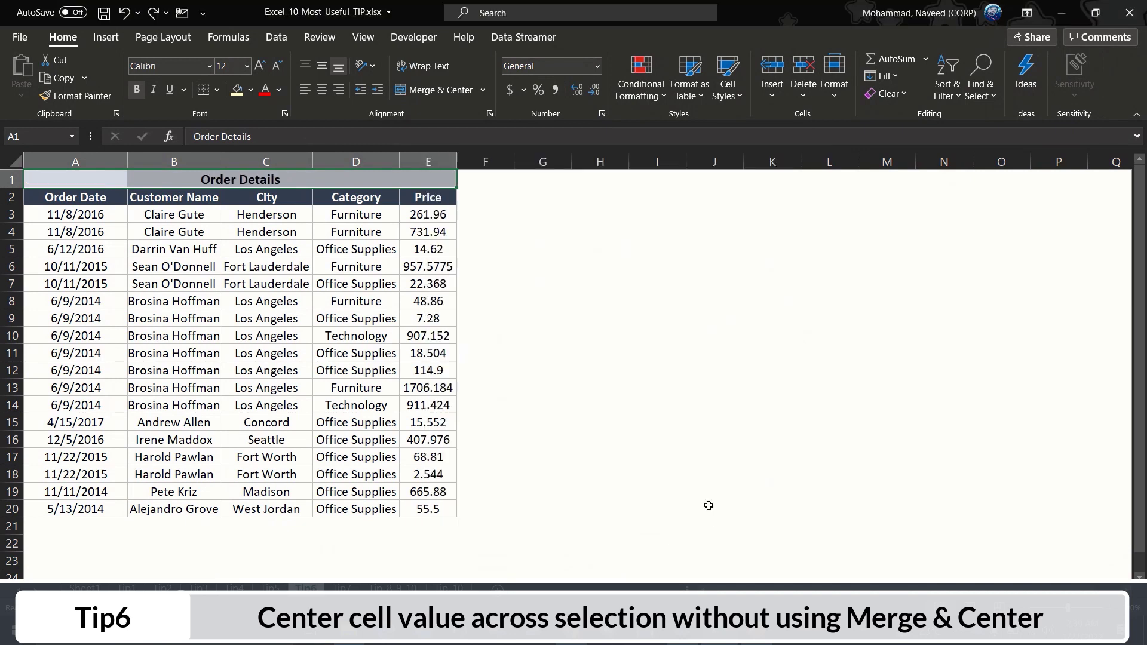
click(245, 265)
click(240, 209)
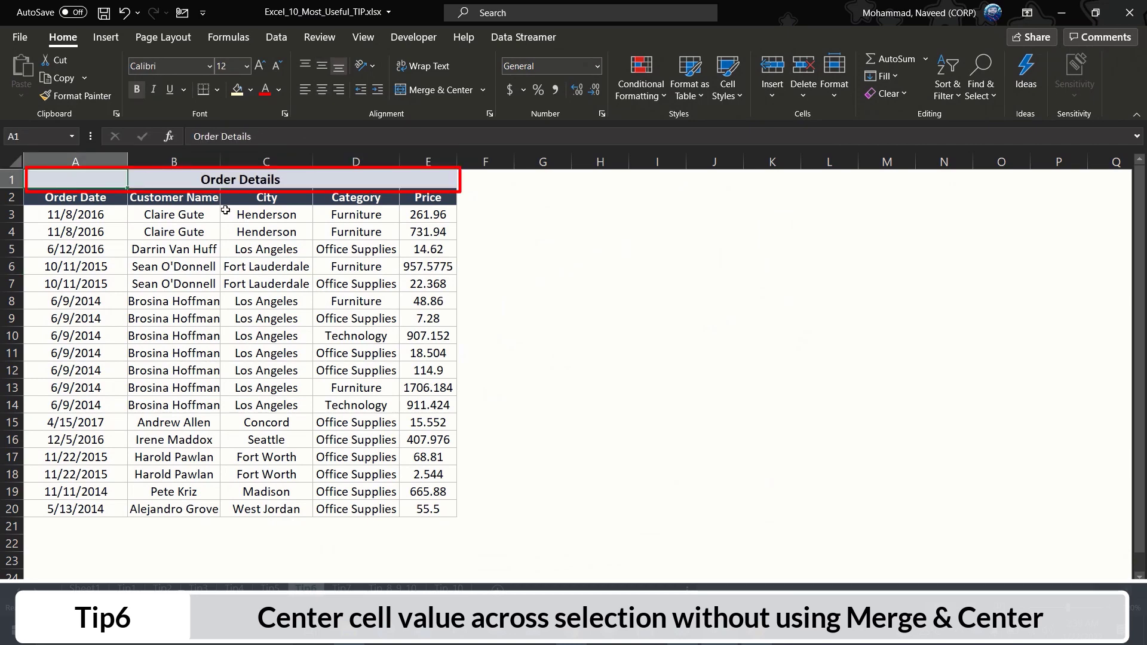
click(106, 195)
drag(334, 249, 435, 369)
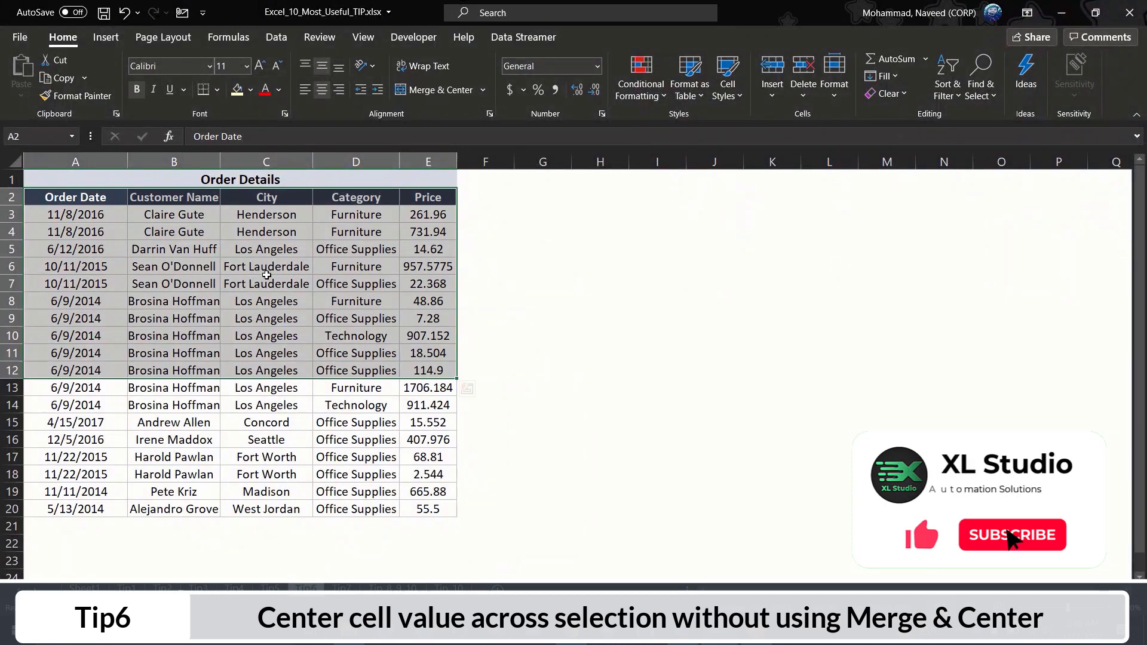
click(267, 277)
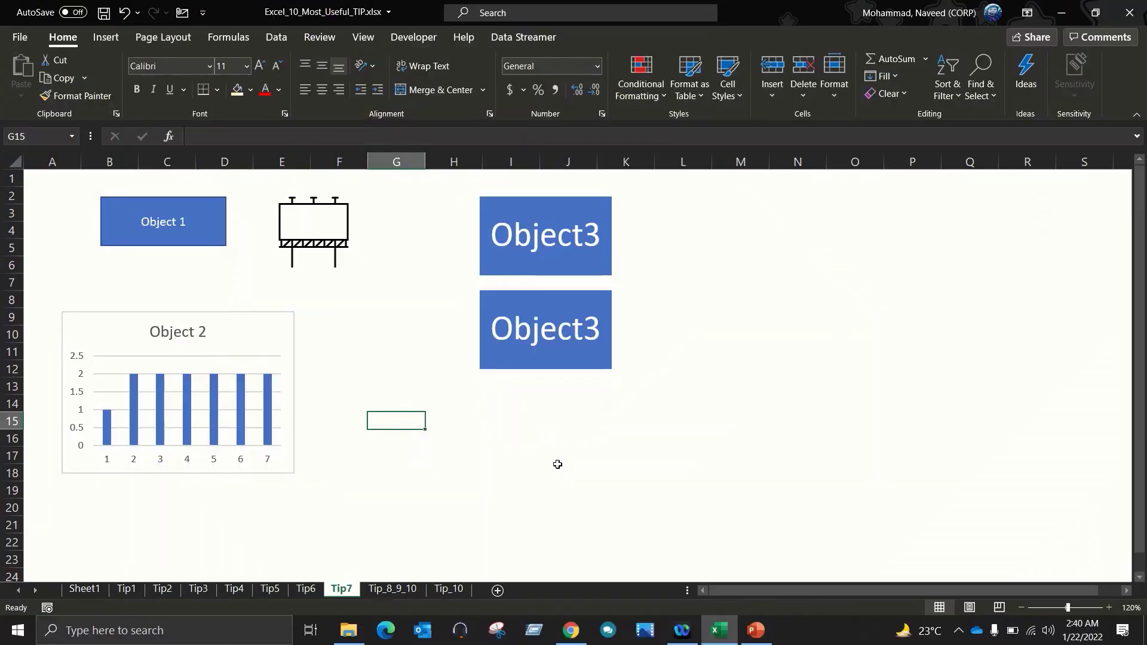
Inspect the rectangle, billboard graphic, chart and SmartArt diagram by selecting them individually on the Tip7 sheet
click(176, 223)
click(285, 220)
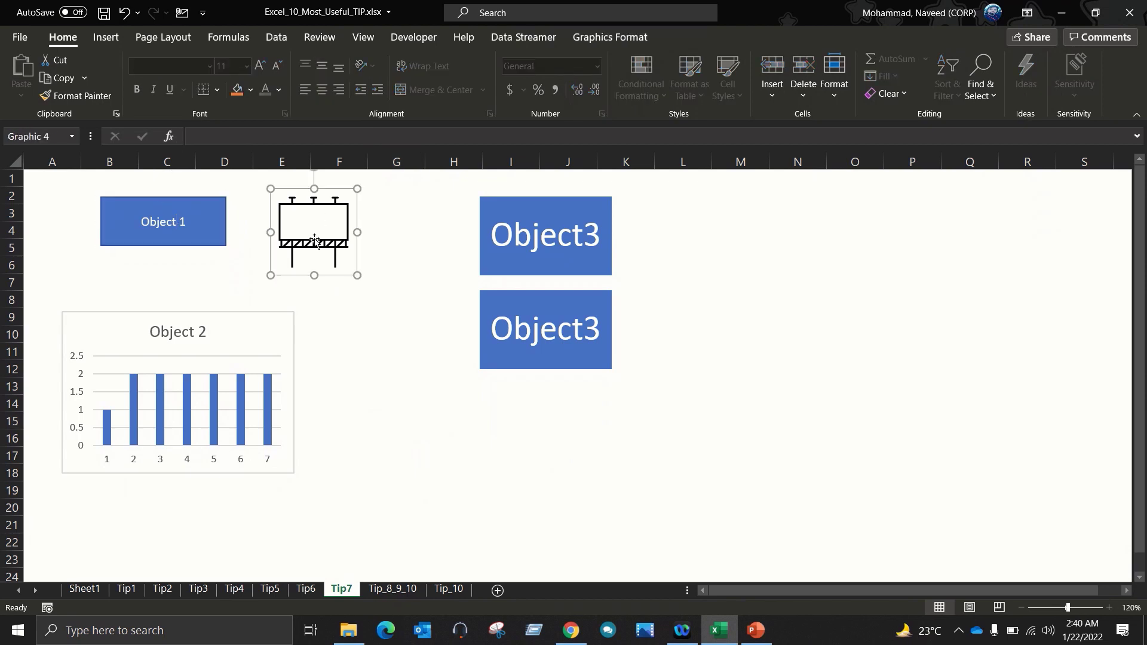
ctrl+click(260, 327)
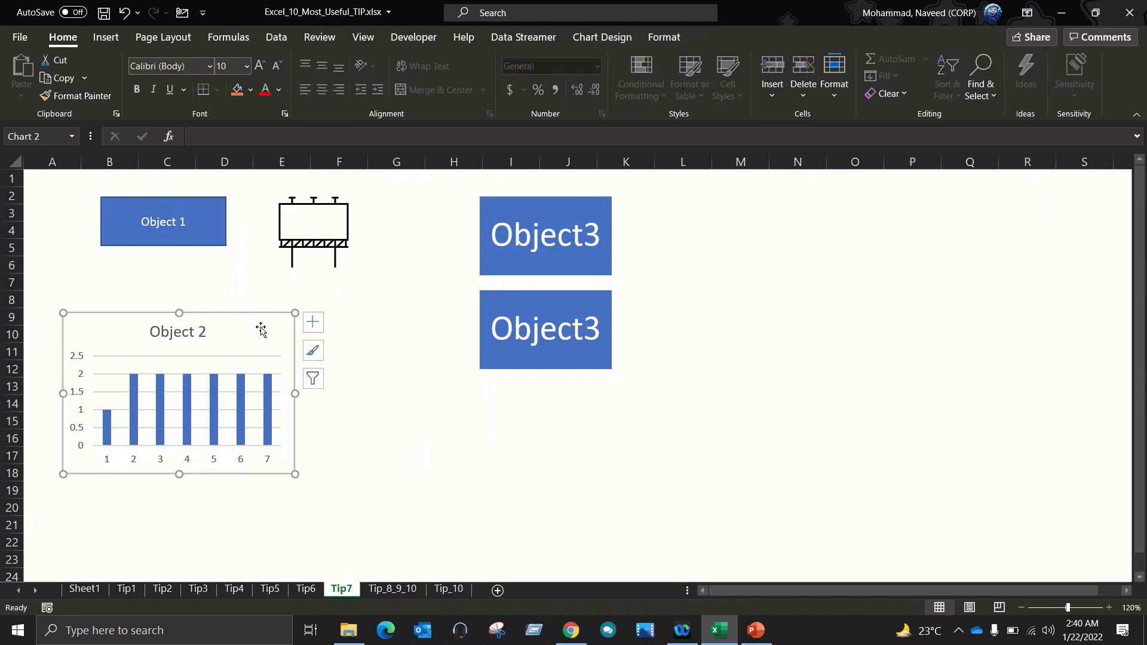
click(564, 282)
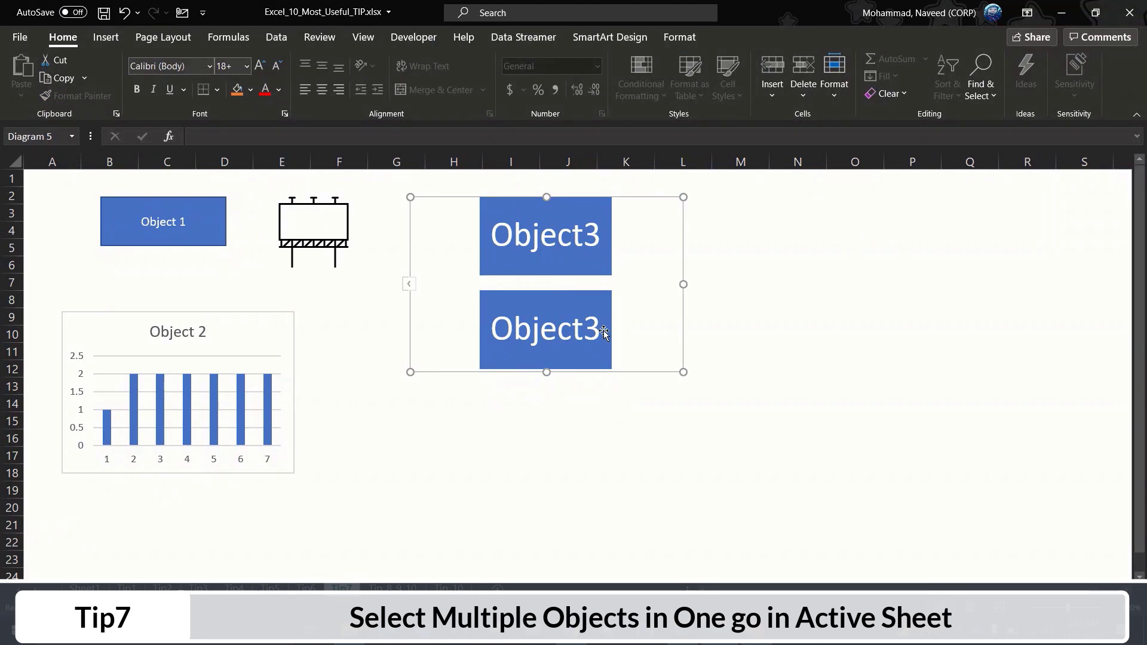
click(438, 421)
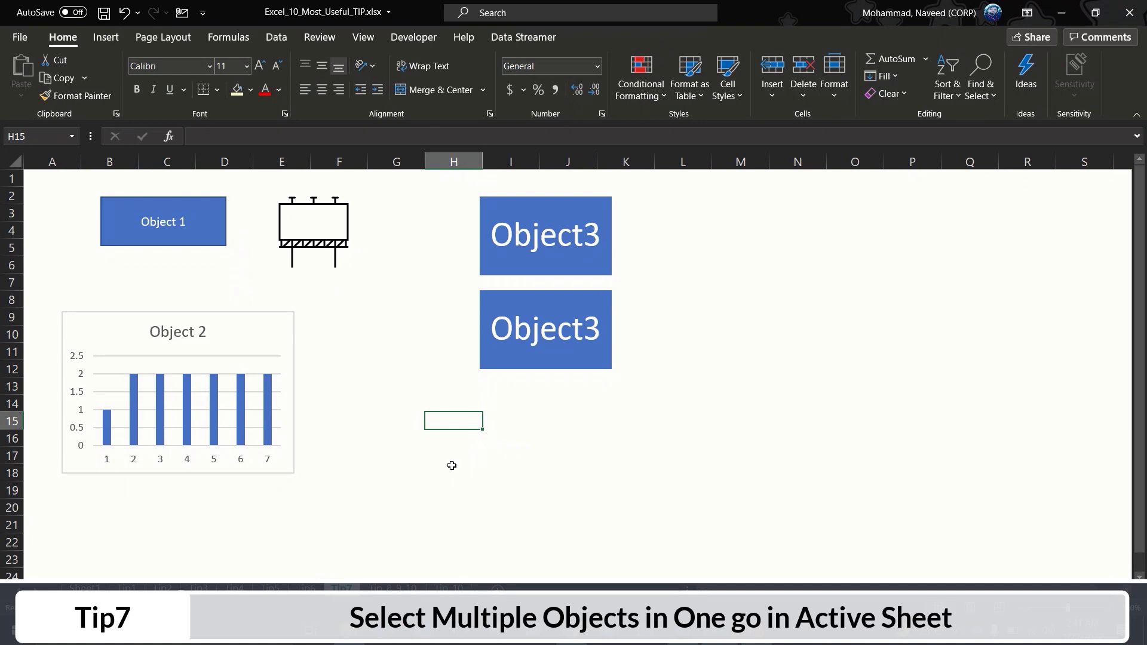
click(209, 233)
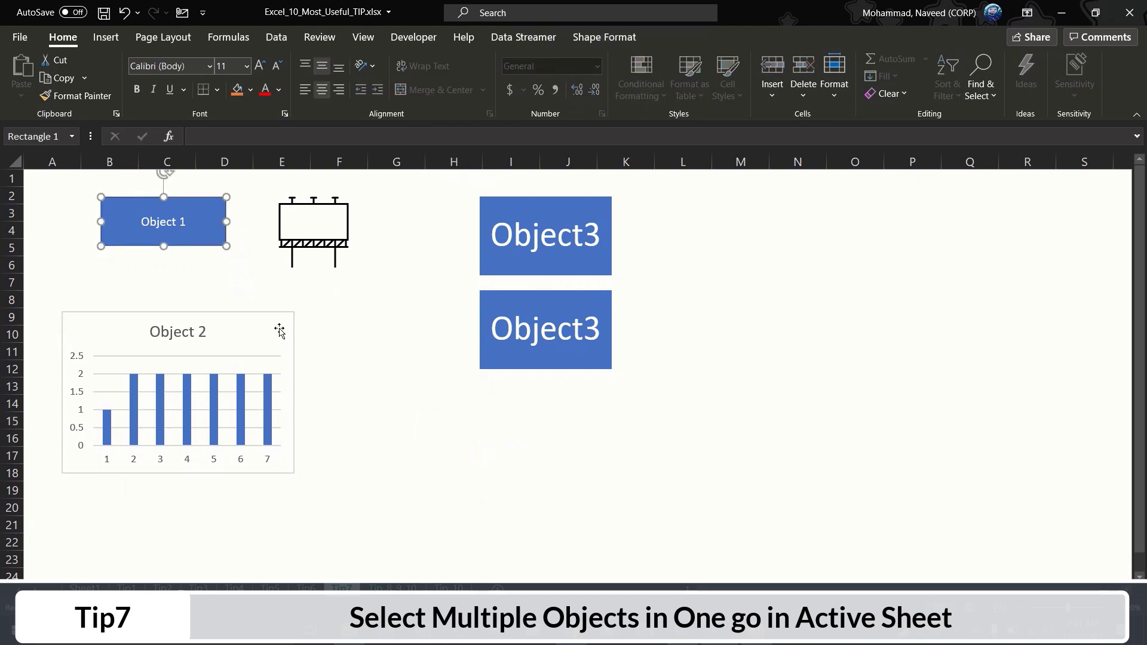
click(280, 331)
click(368, 369)
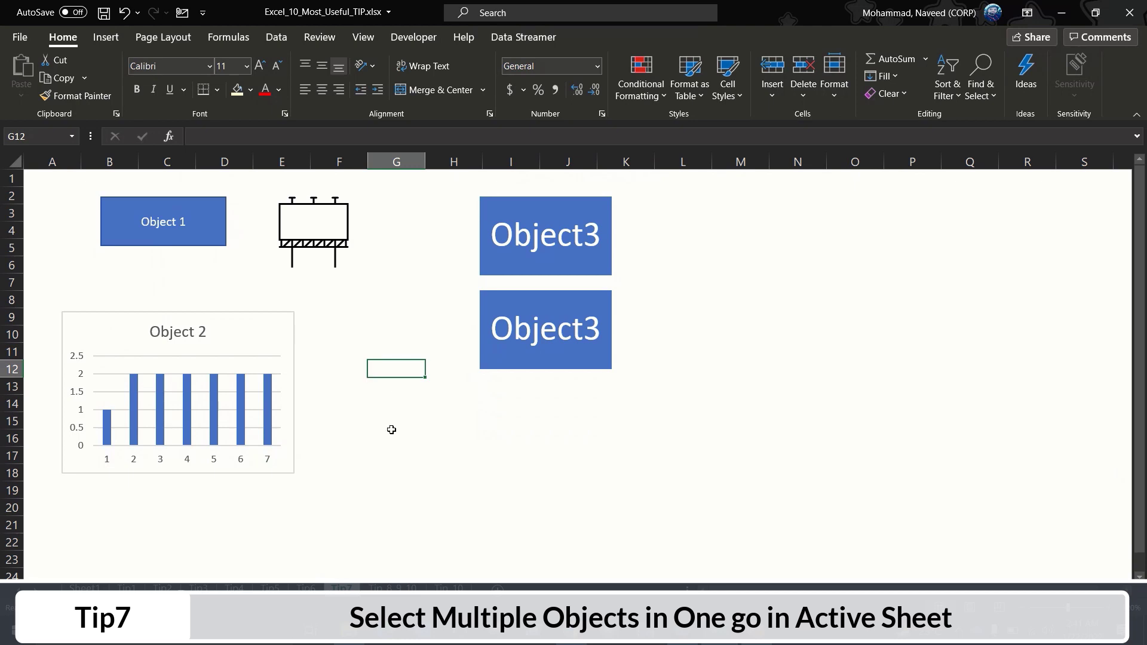
Select all objects on the Tip7 sheet using the Objects option of Go To Special and delete them
key(ctrl+g)
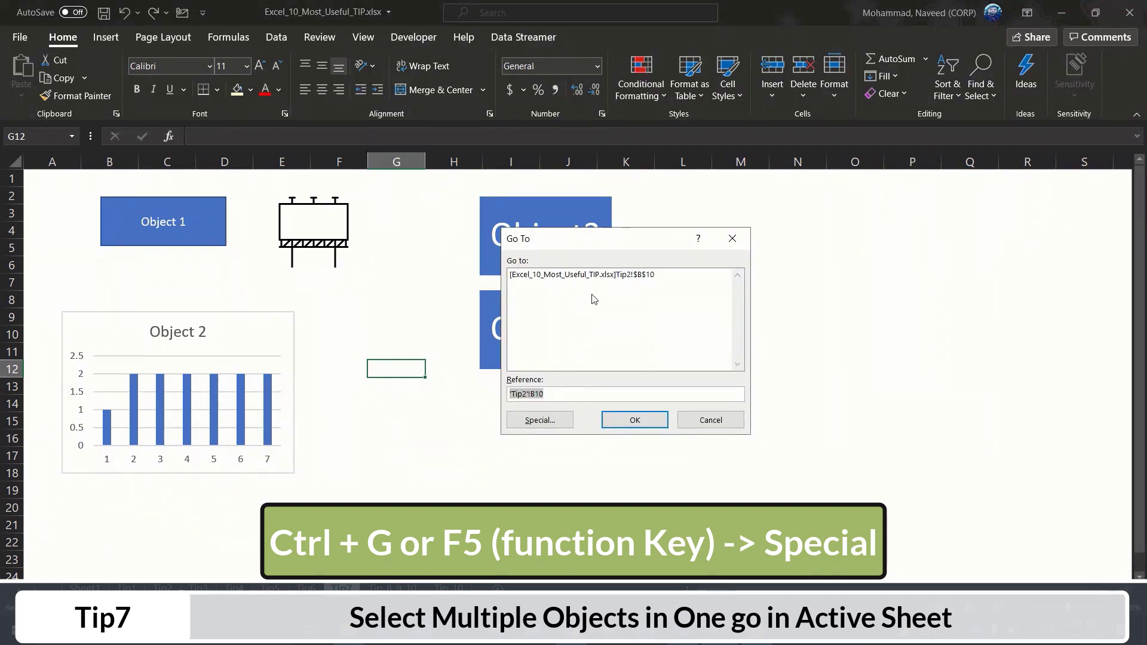
click(551, 423)
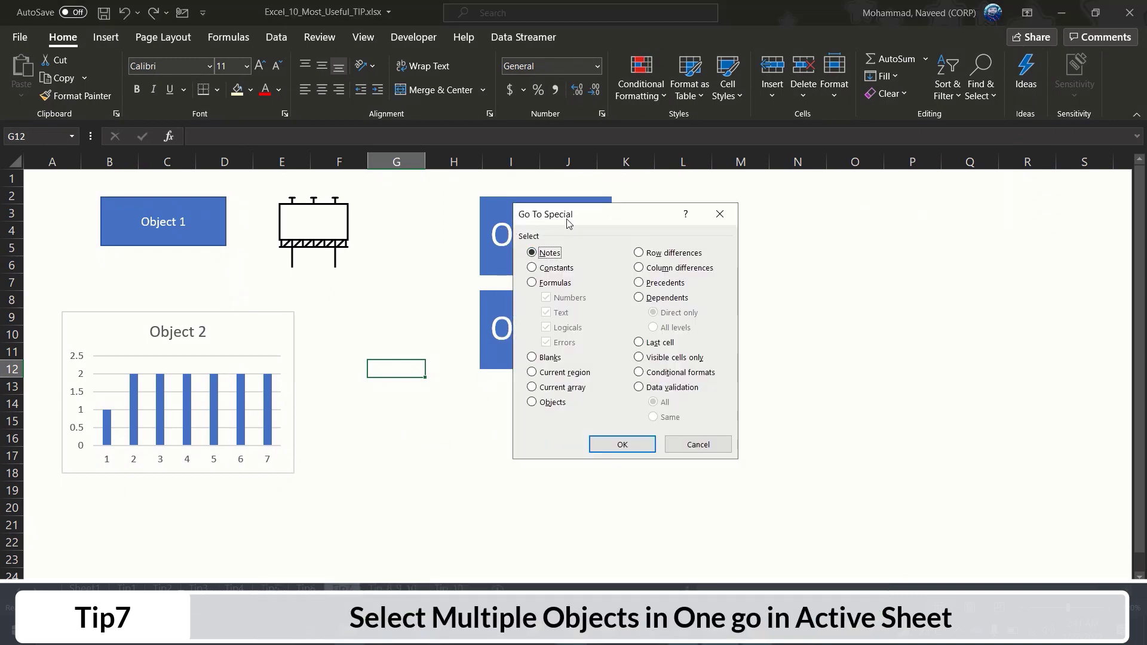
click(545, 405)
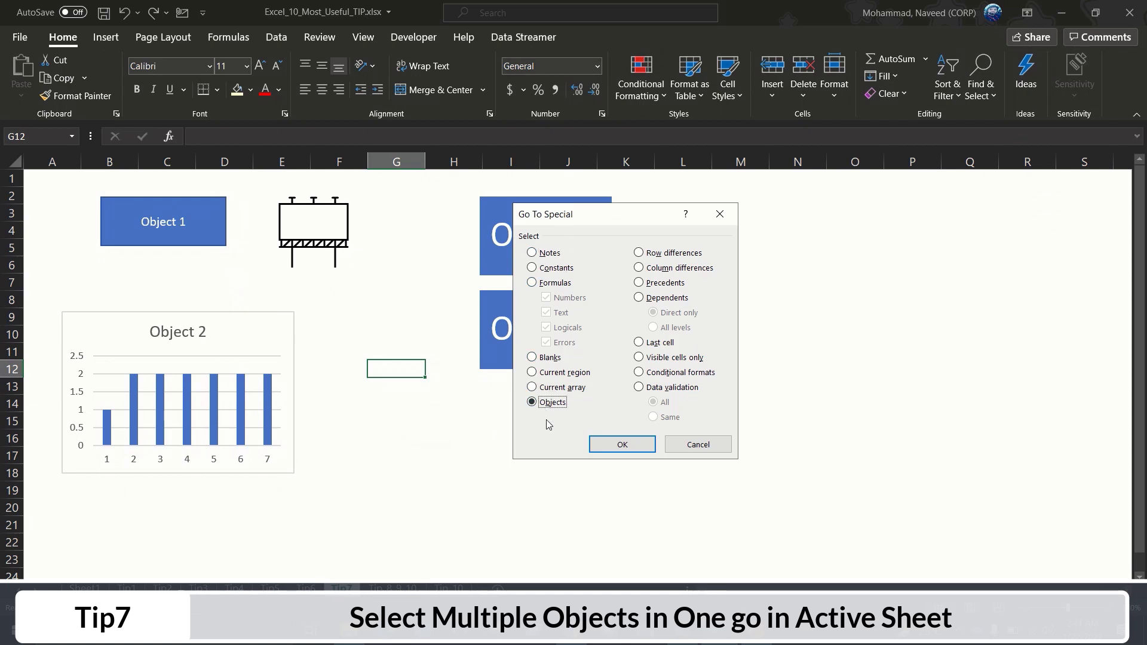
click(640, 448)
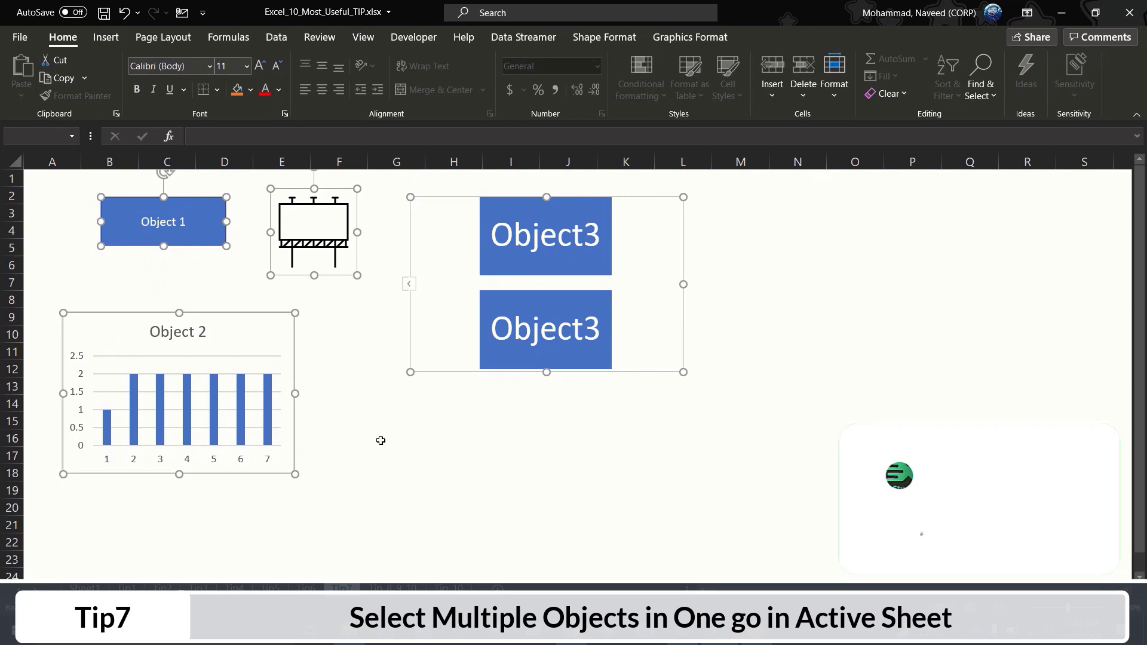
key(Delete)
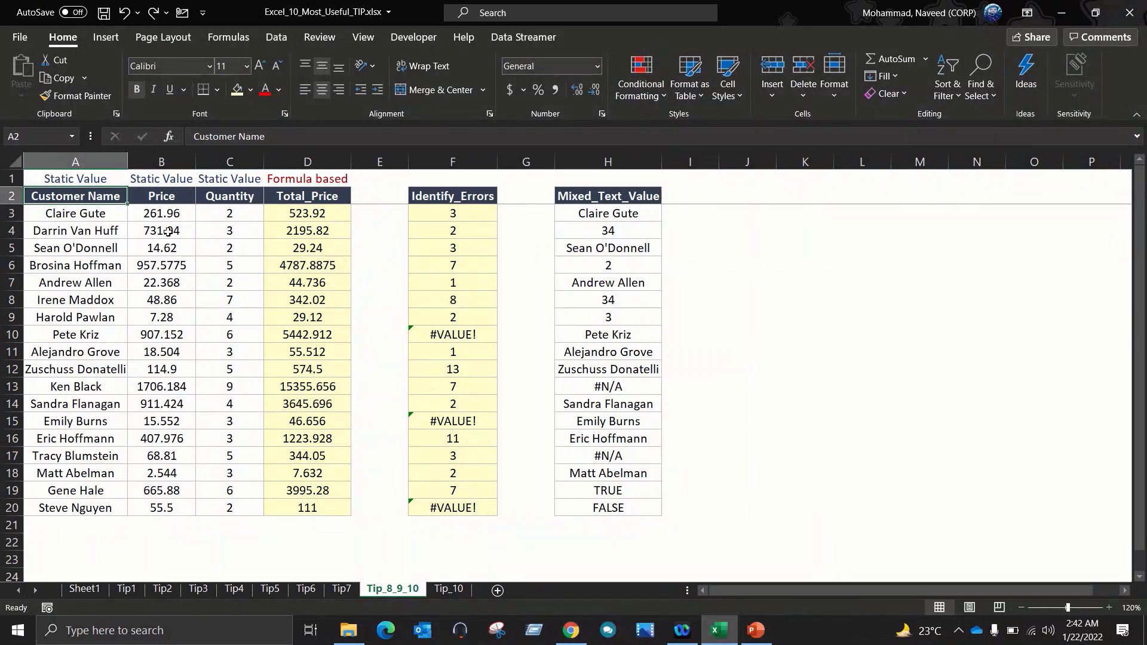
Examine the static Customer Name, Price and Quantity columns and the formulas in the Total_Price column
click(304, 201)
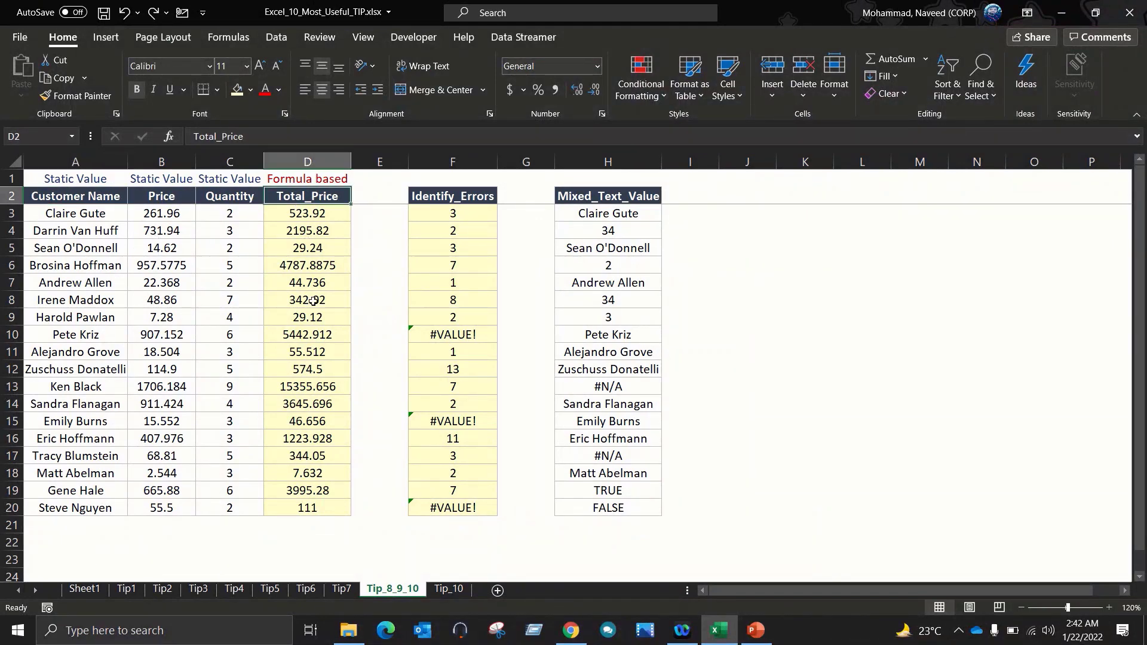
shift+click(313, 302)
drag(97, 195, 214, 258)
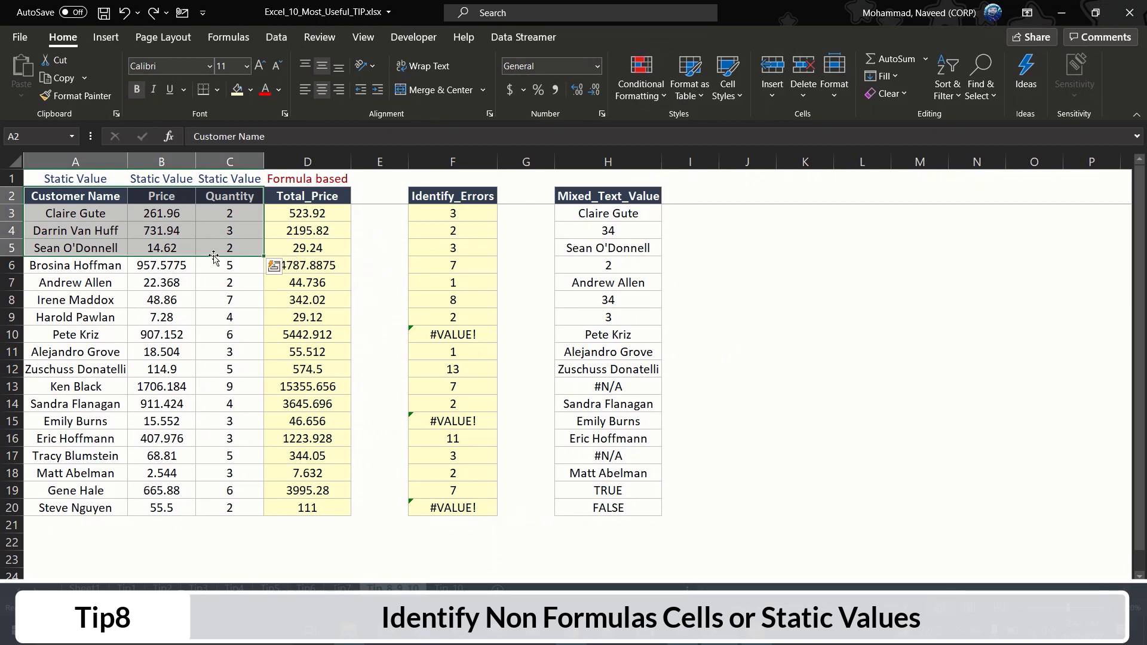
click(322, 161)
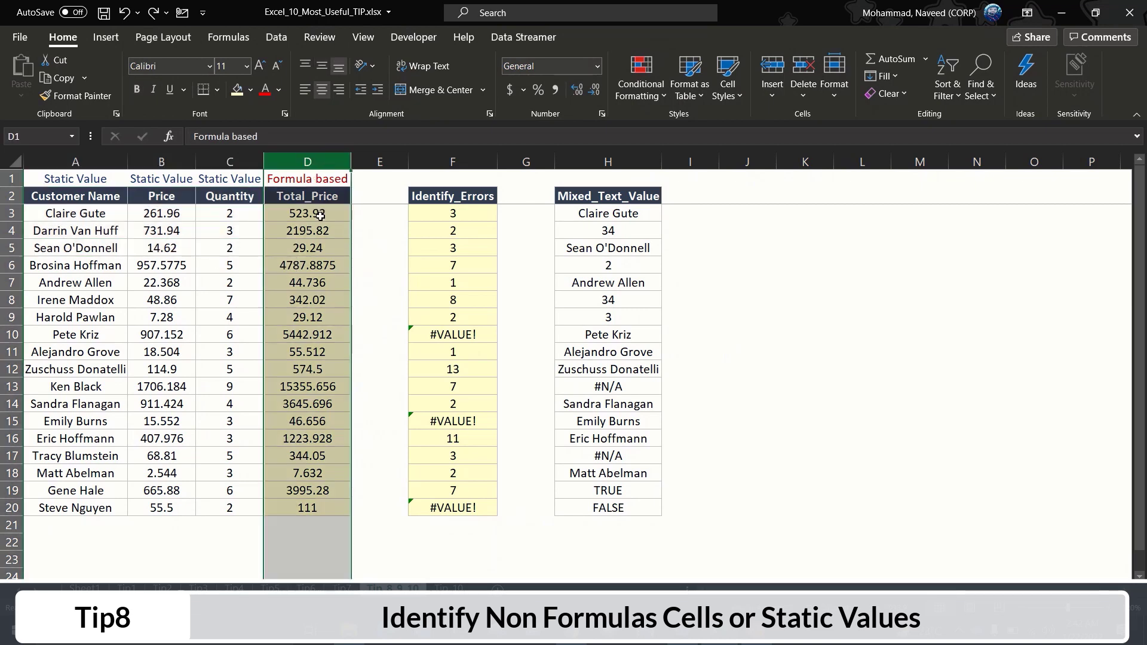
click(317, 233)
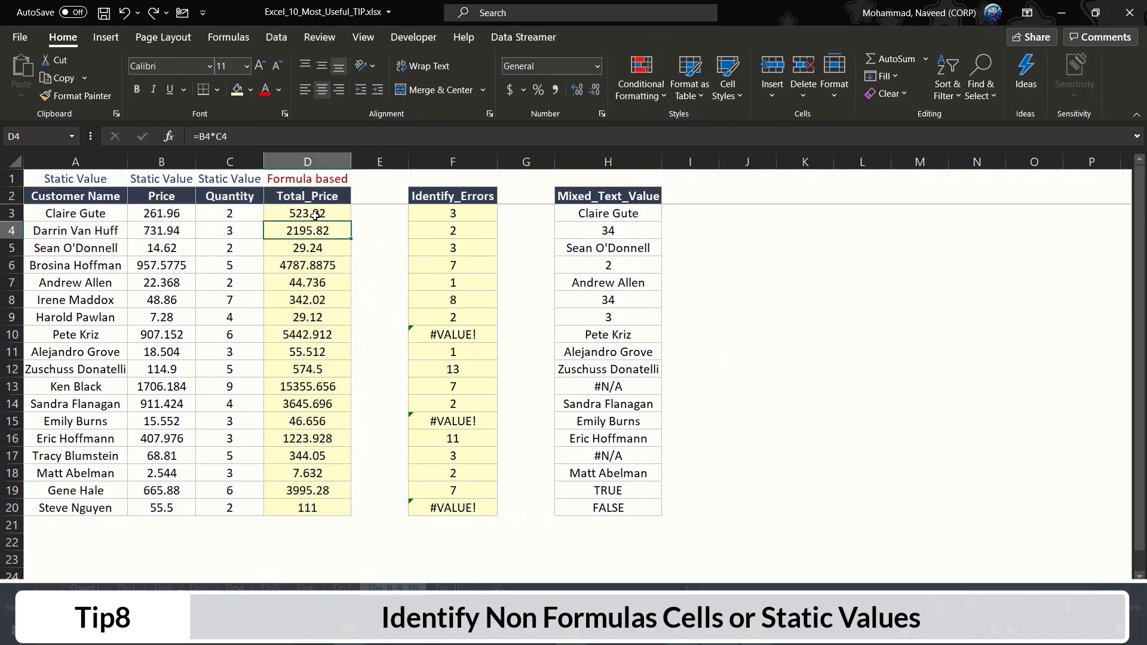
click(315, 214)
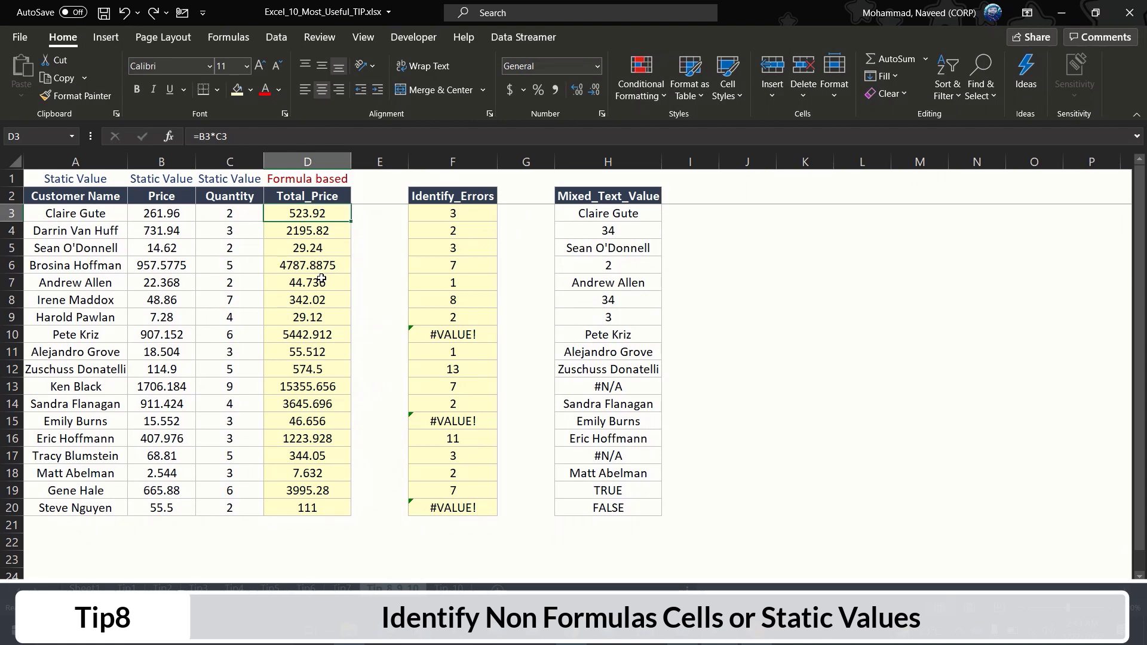
click(303, 157)
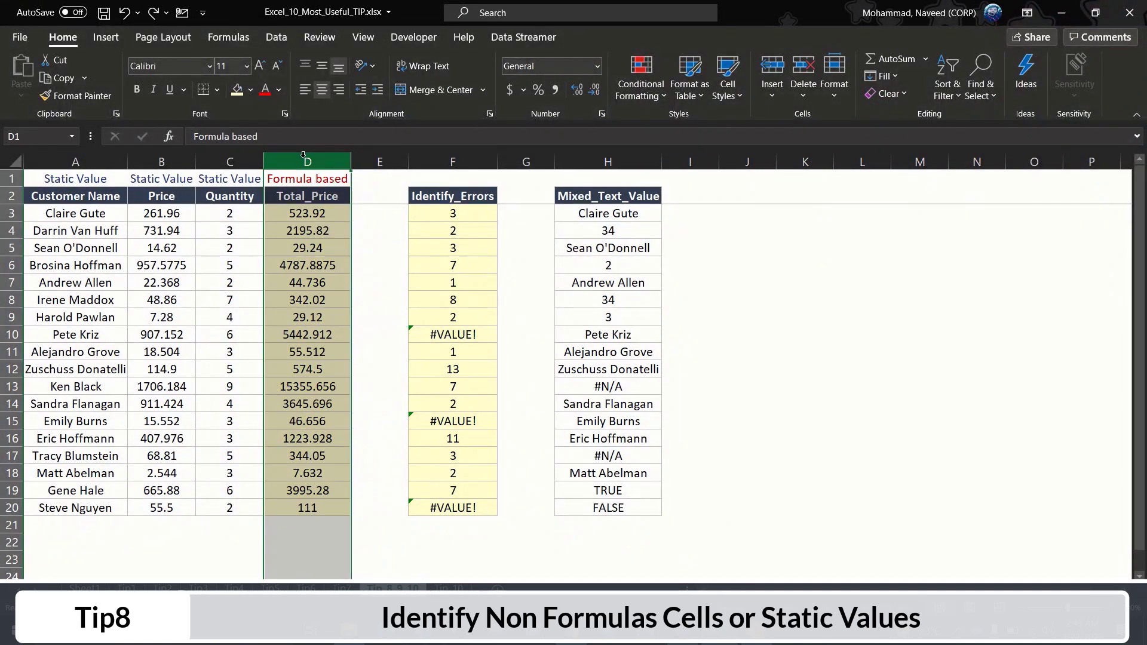
click(315, 316)
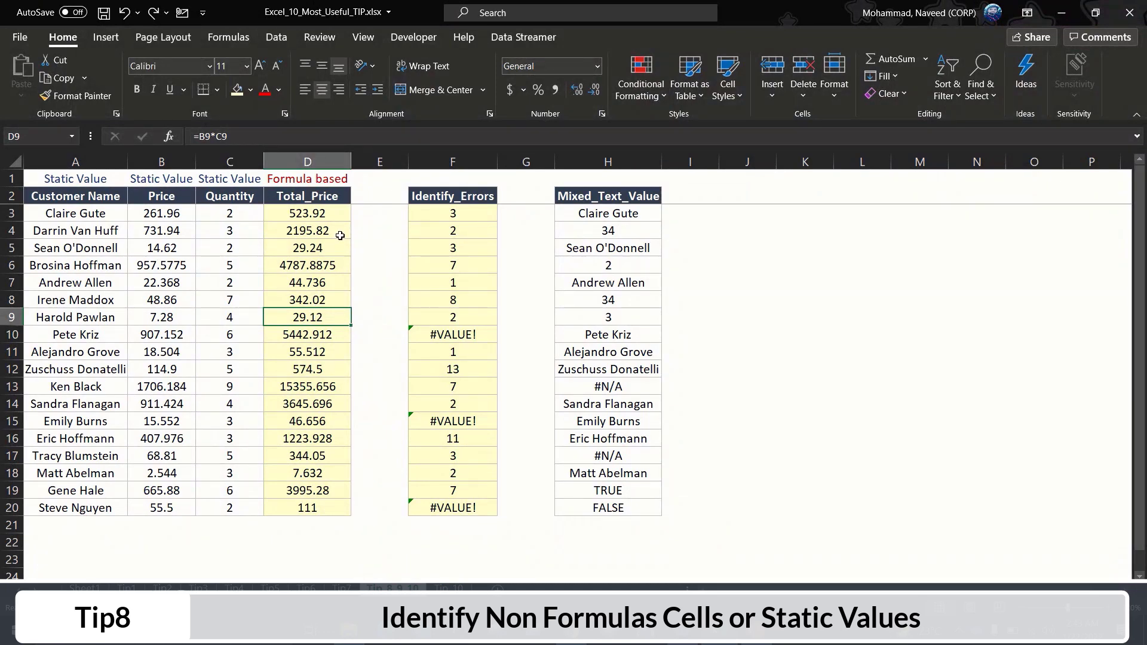
Select only the static values within Total_Price cells D3:D20 using the Constants option of Go To Special
drag(323, 214, 323, 506)
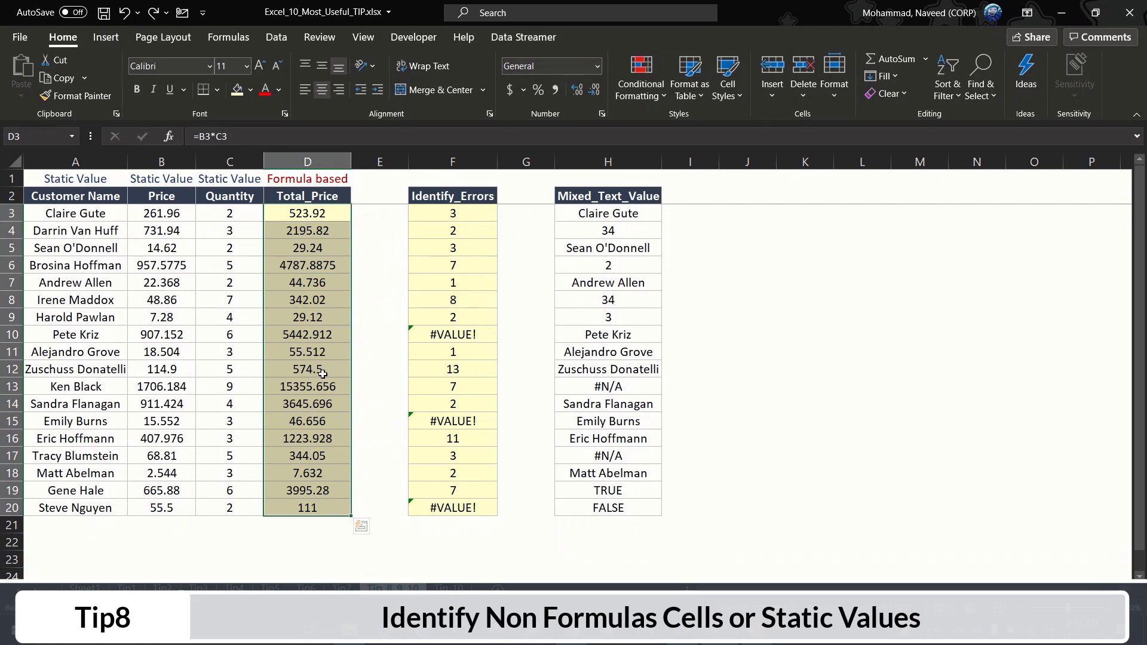
key(ctrl+g)
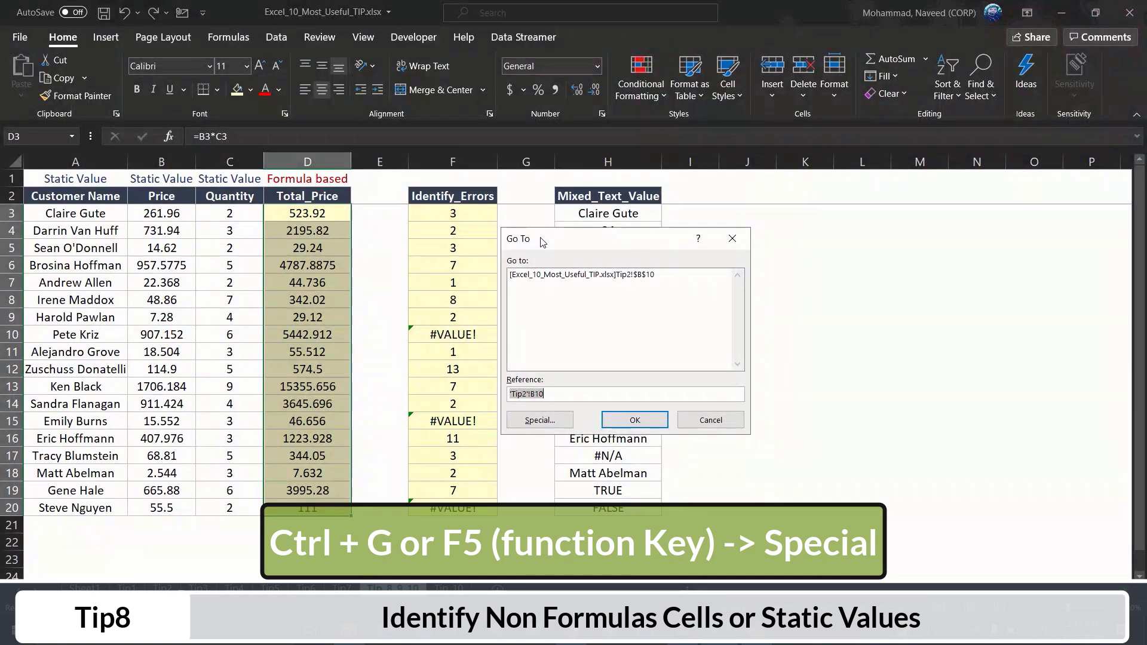
click(537, 420)
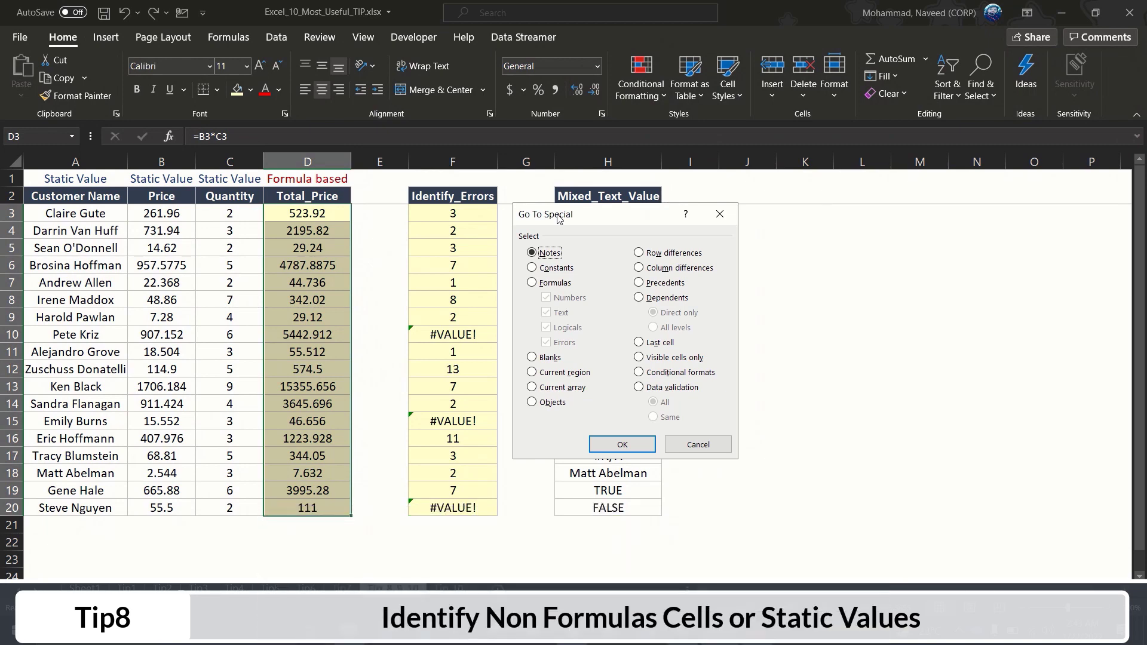
click(551, 269)
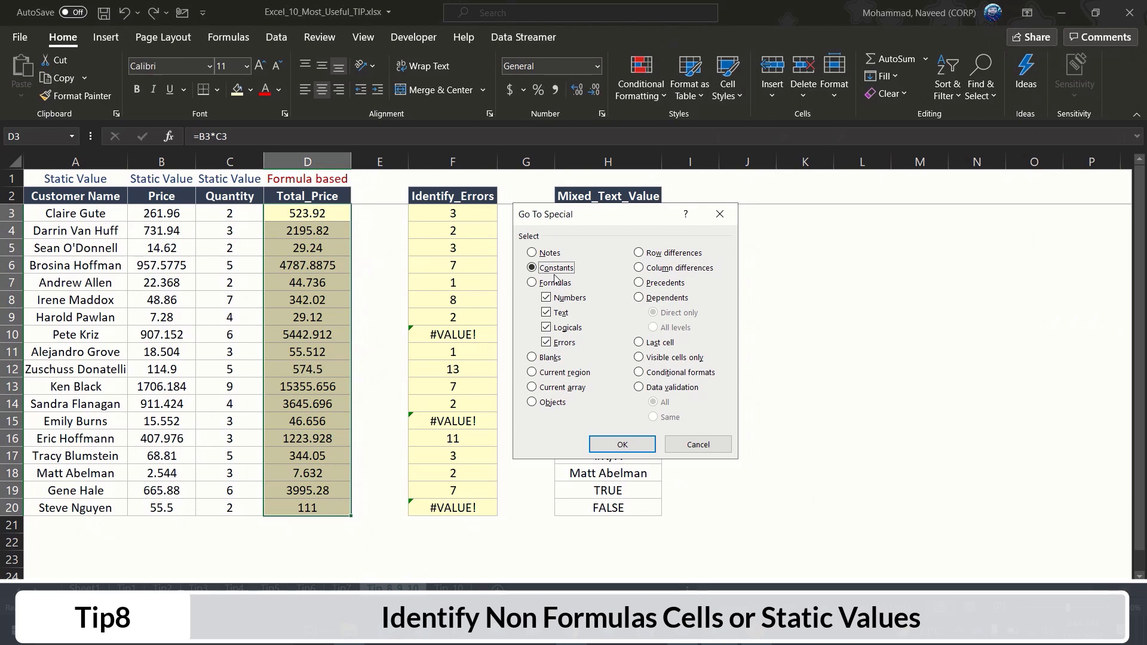
click(622, 444)
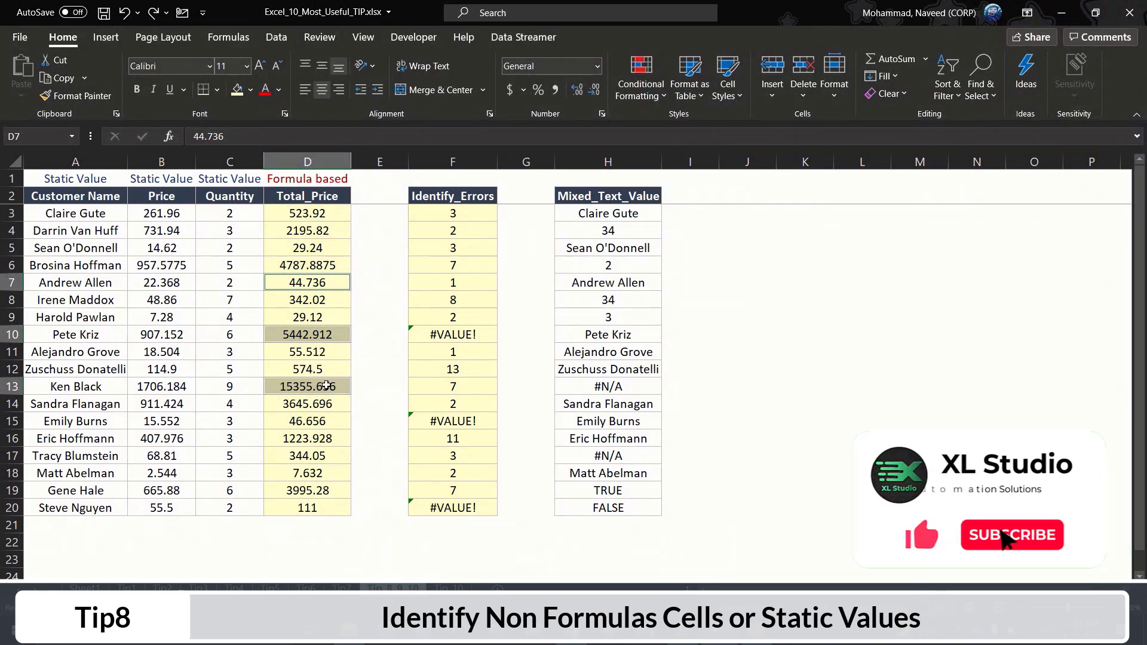
Check the contents of Total_Price cells D5 through D7 to distinguish formulas from static values
click(311, 251)
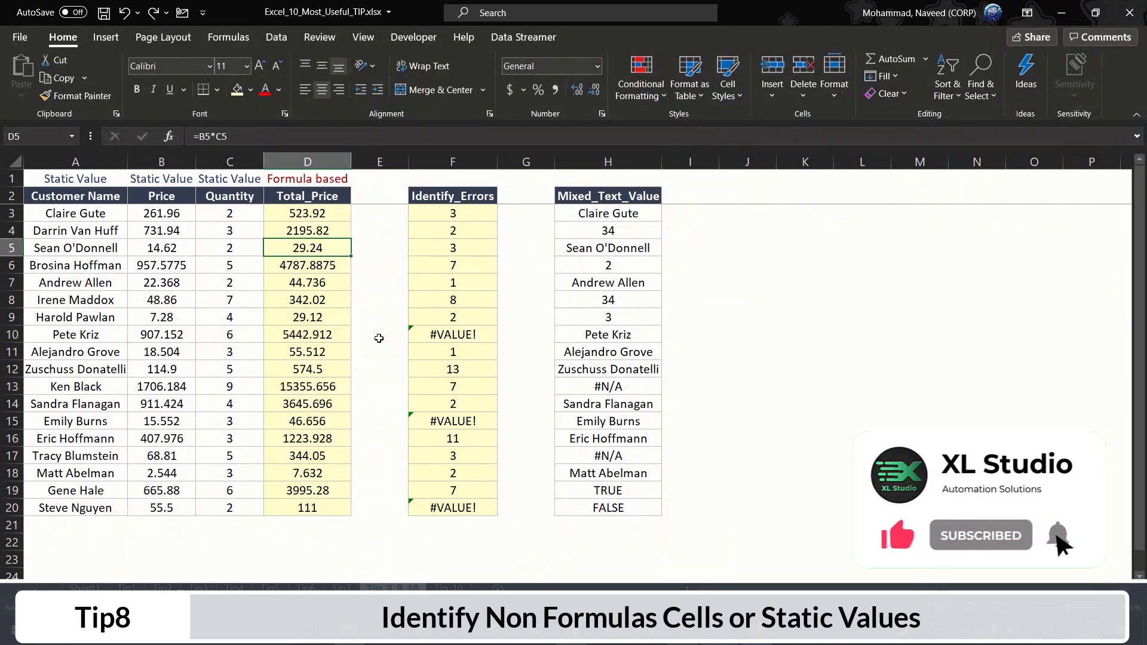
key(Down)
key(Down)
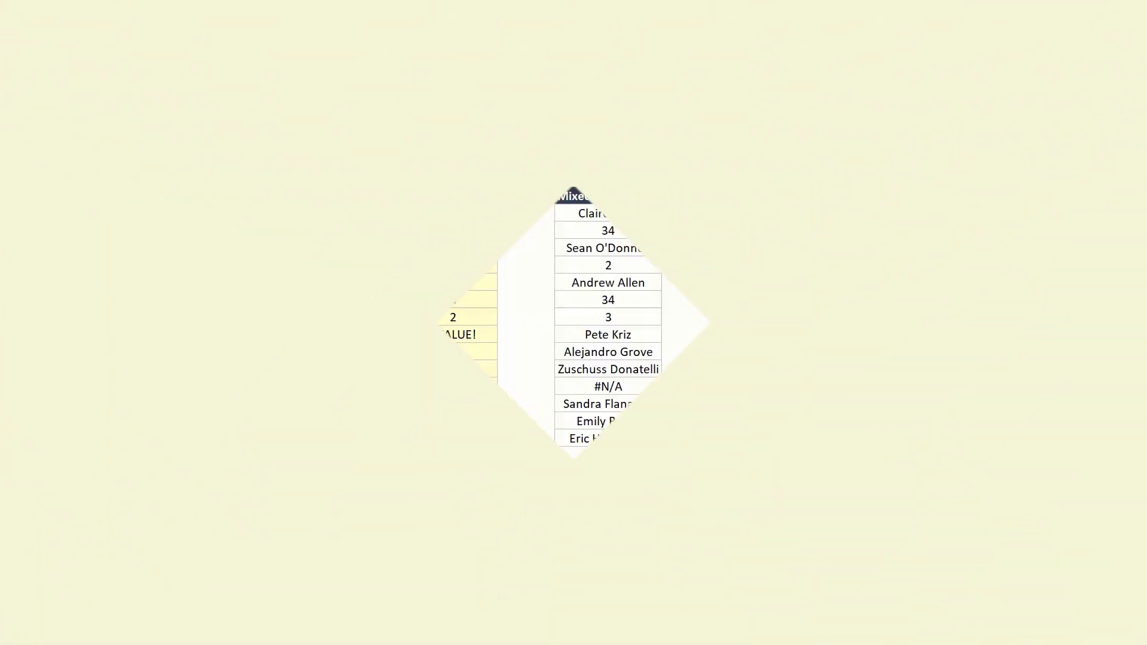
Examine the SEARCH formula in F3, including its find_text argument, and the extent of the Identify_Errors range
click(466, 215)
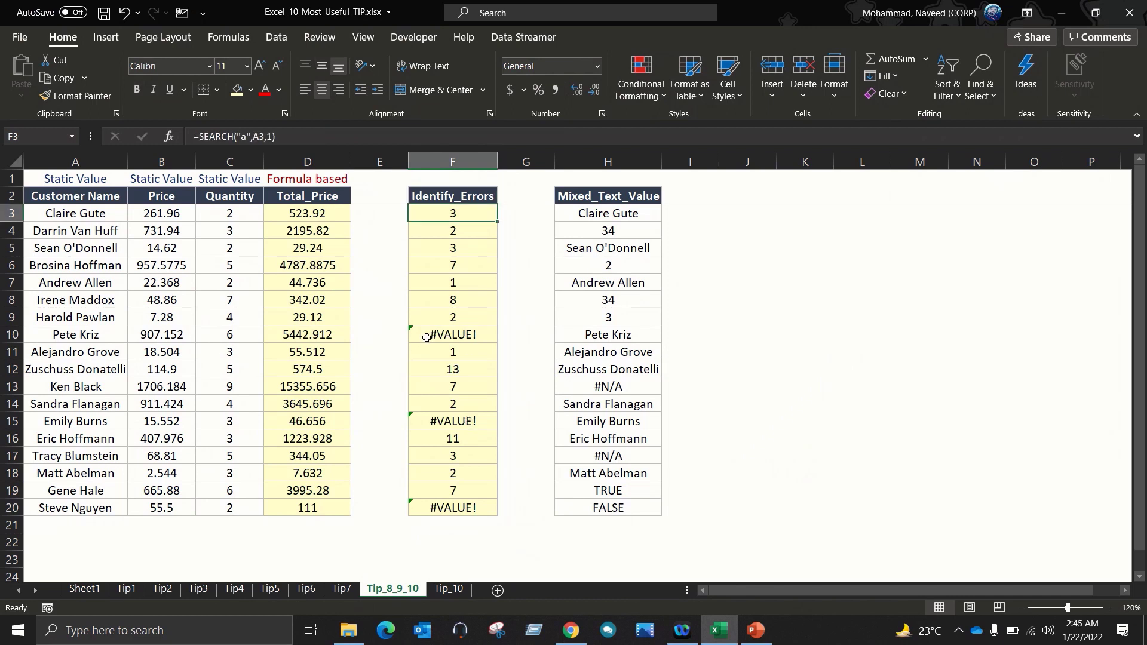
key(F2)
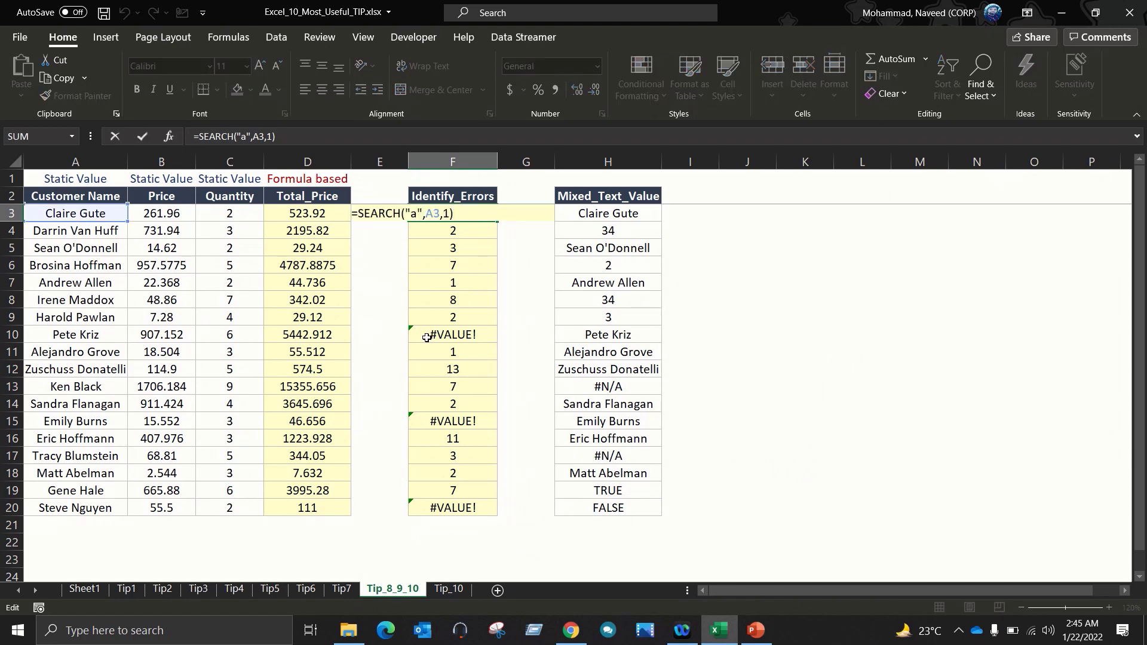
key(Left)
key(Left)
key(Left)
key(Left)
key(Left)
key(Left)
key(Left)
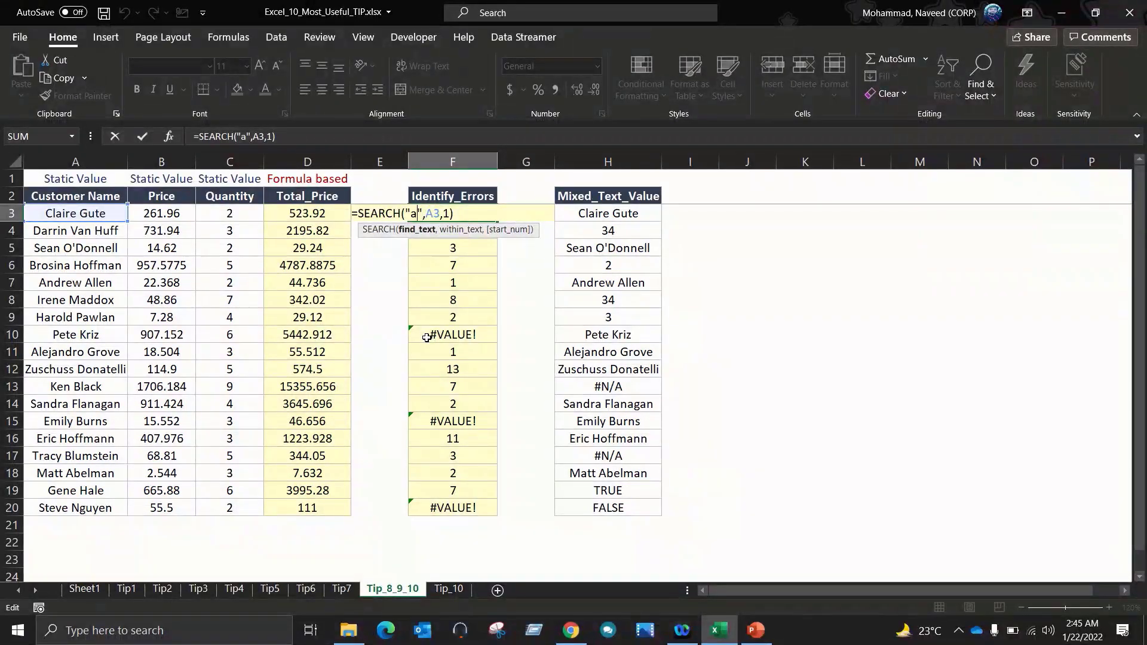
key(Escape)
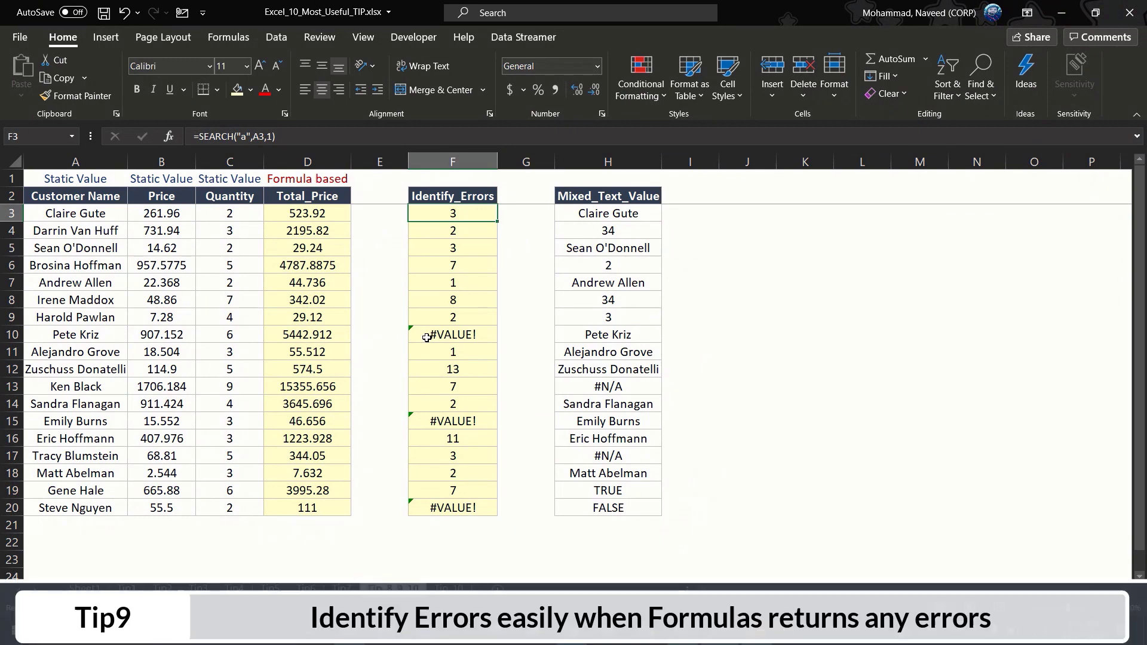
key(ctrl+shift+Down)
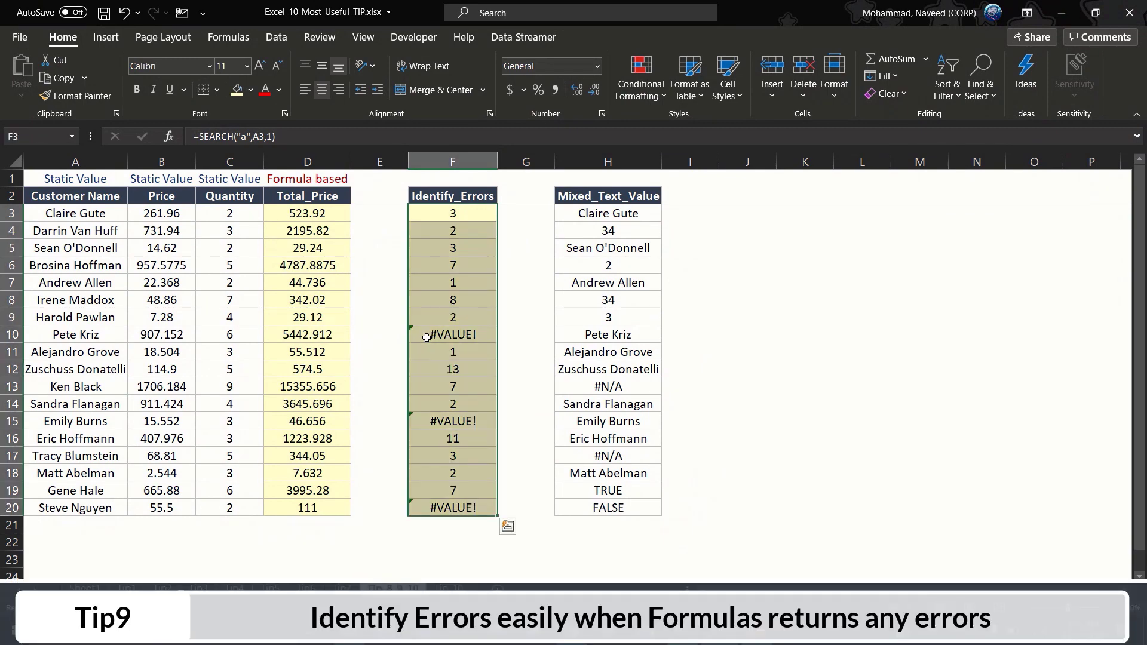
key(ctrl+shift+Up)
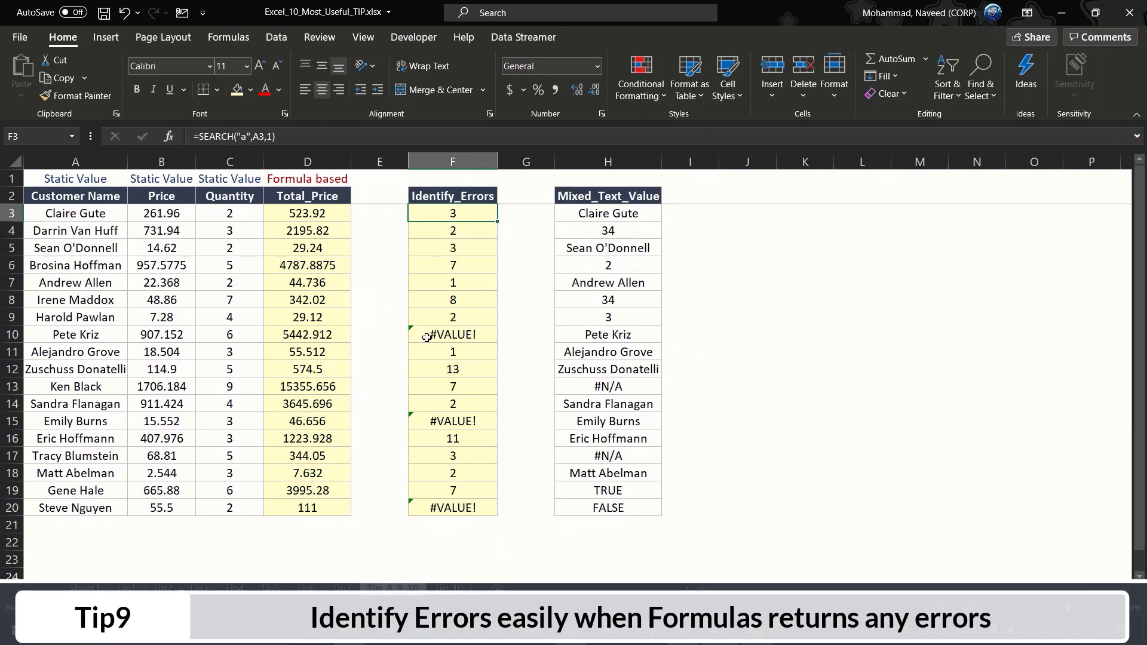
Select only the cells with formula errors in the Identify_Errors range F3:F20 using Go To Special
key(ctrl+shift+Down)
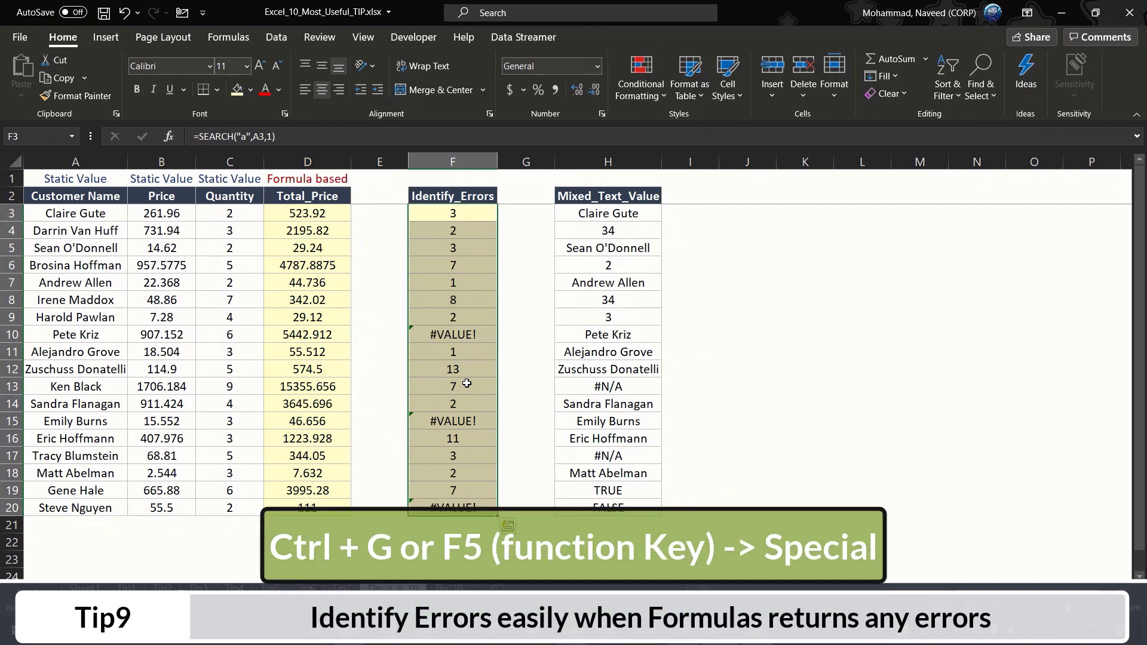
key(ctrl+g)
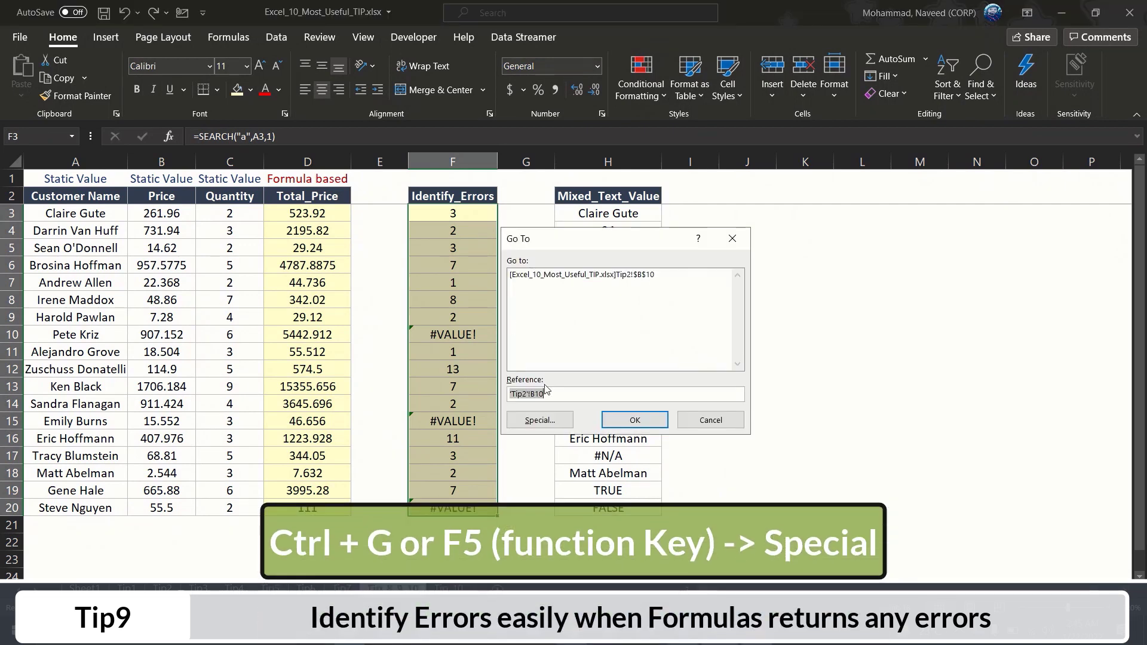
click(541, 421)
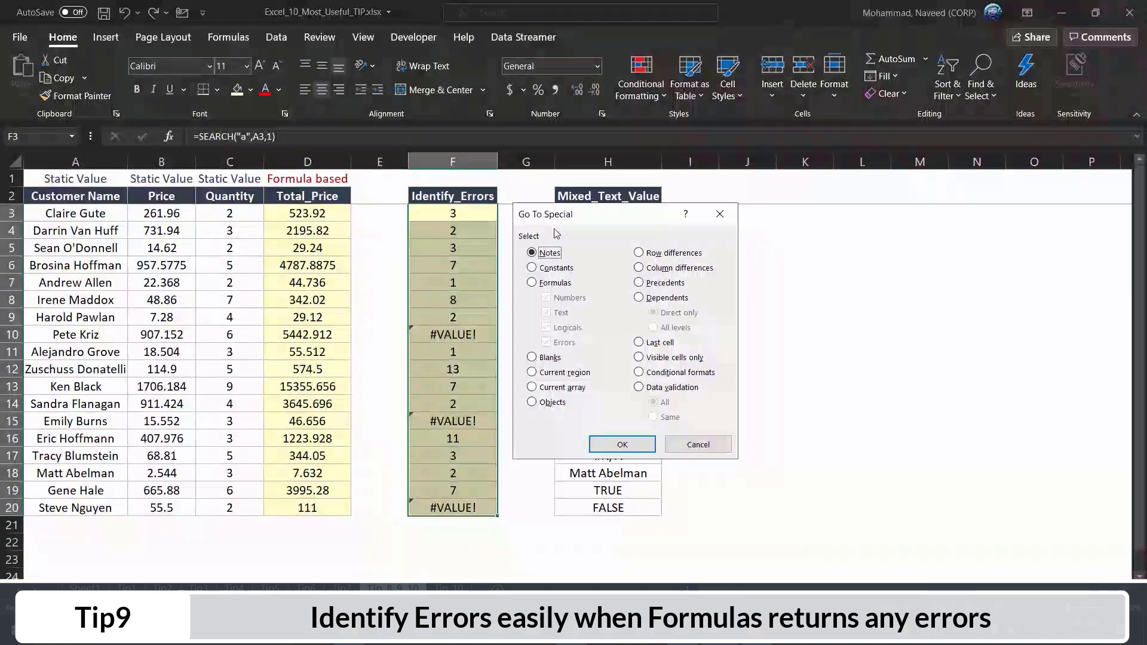
click(550, 287)
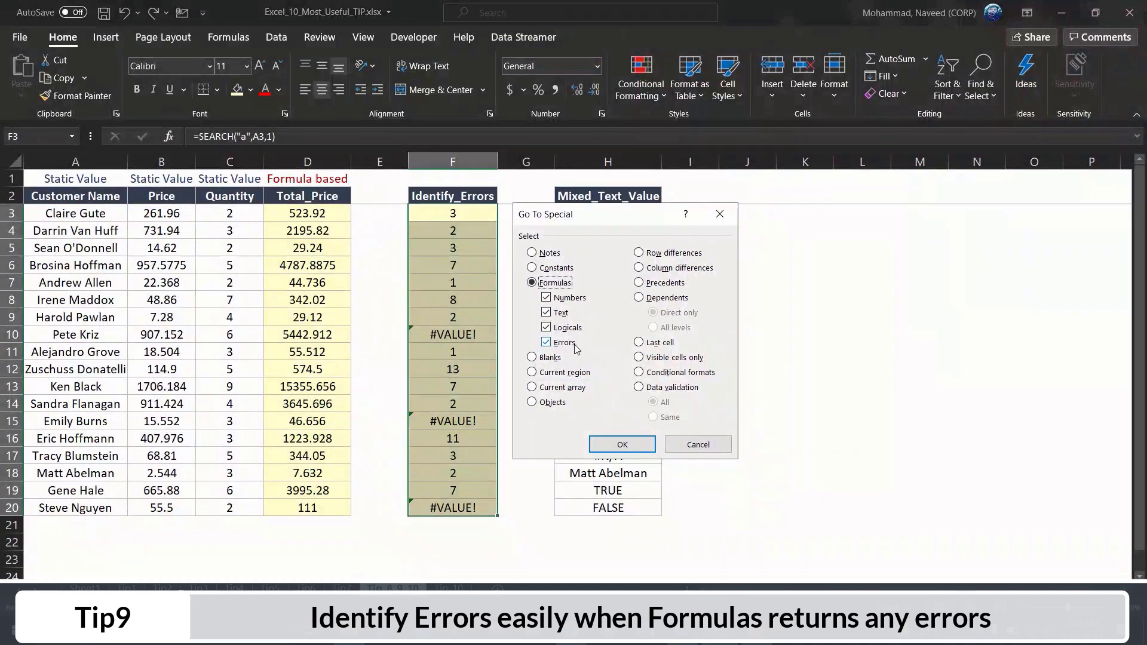
click(549, 300)
click(548, 313)
click(548, 328)
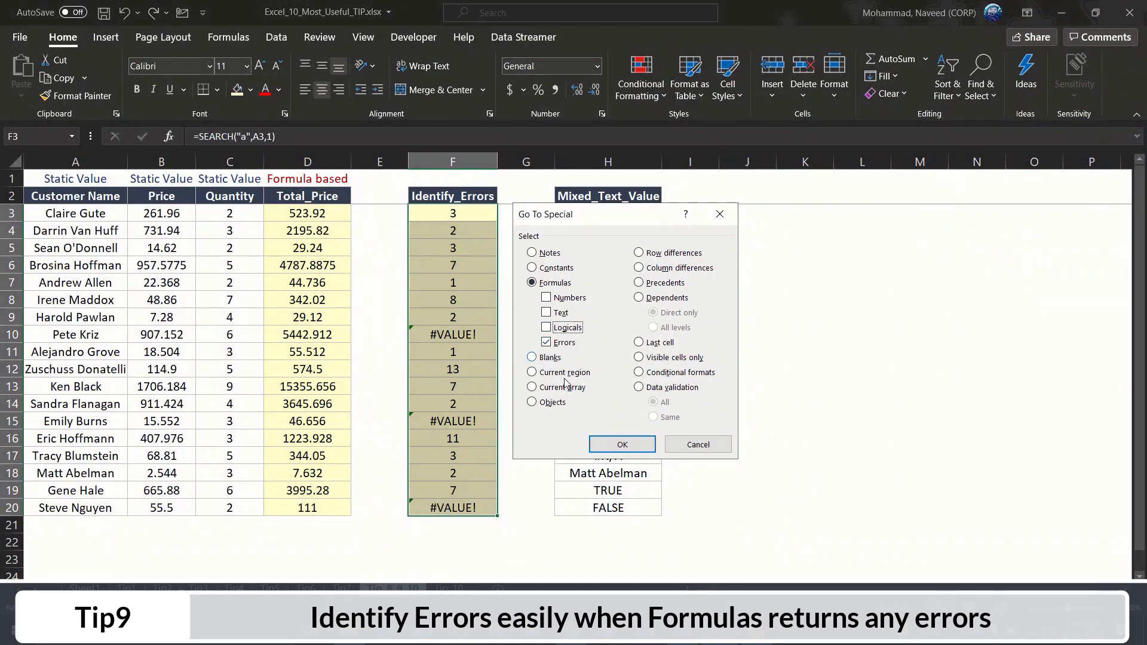
click(622, 444)
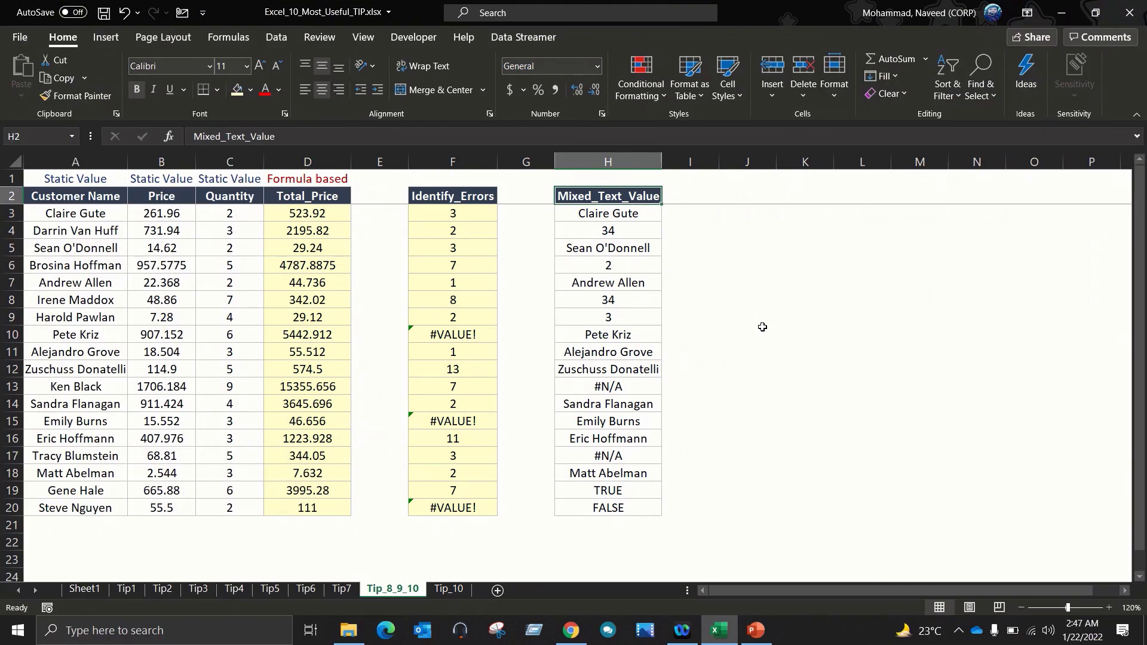
Examine the extent and mix of value types in the Mixed_Text_Value range H3:H20
key(Down)
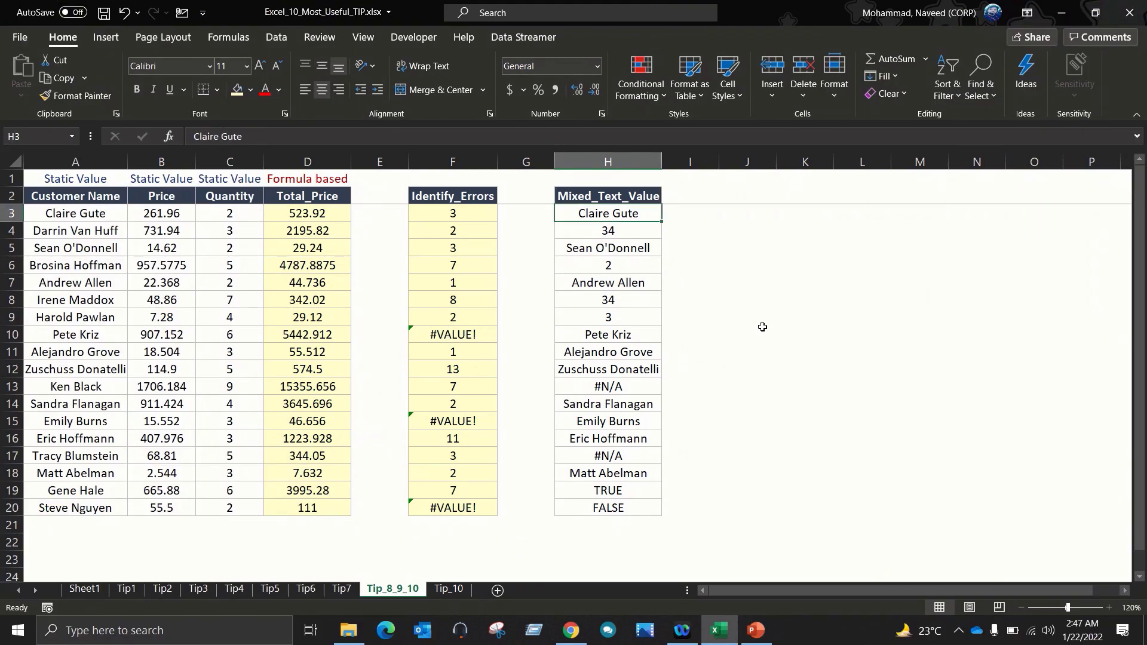
key(ctrl+shift+Down)
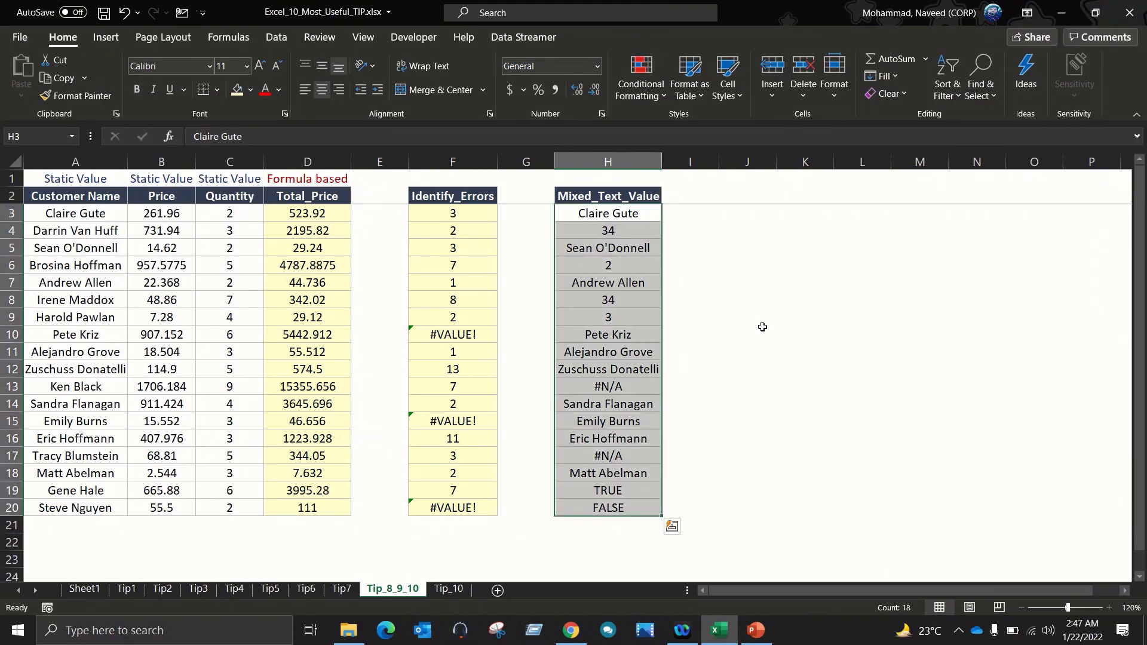
key(shift+BackSpace)
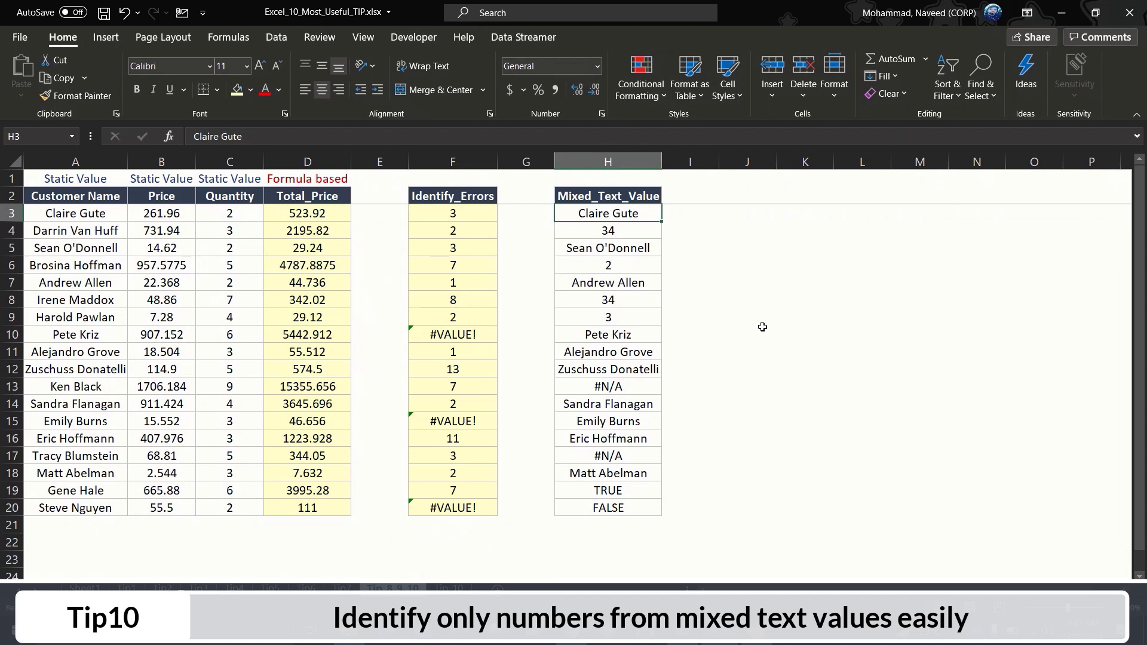
key(Right)
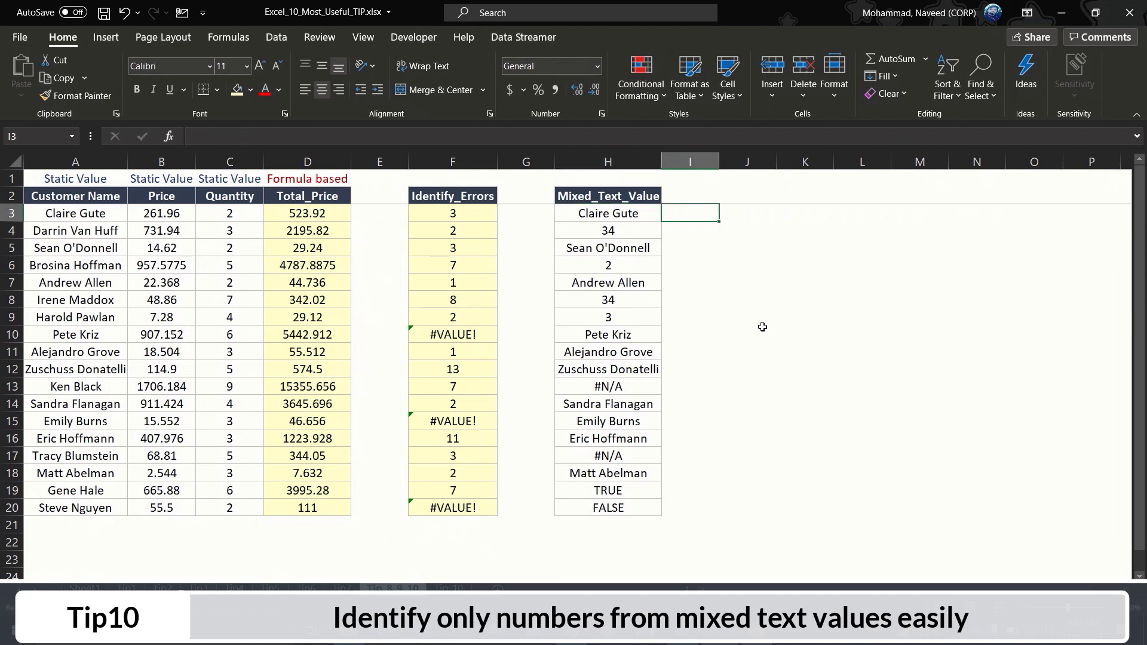
key(Left)
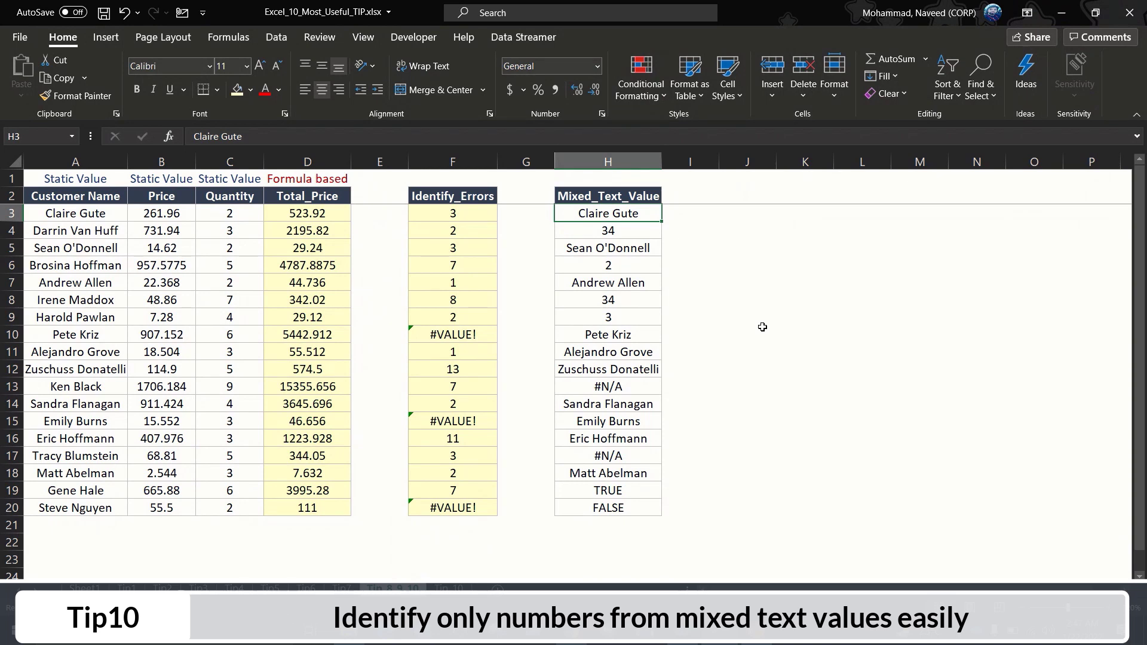
Select only the numeric constants in the Mixed_Text_Value range H3:H20 using Go To Special, excluding text, logicals and errors
key(ctrl+shift+Down)
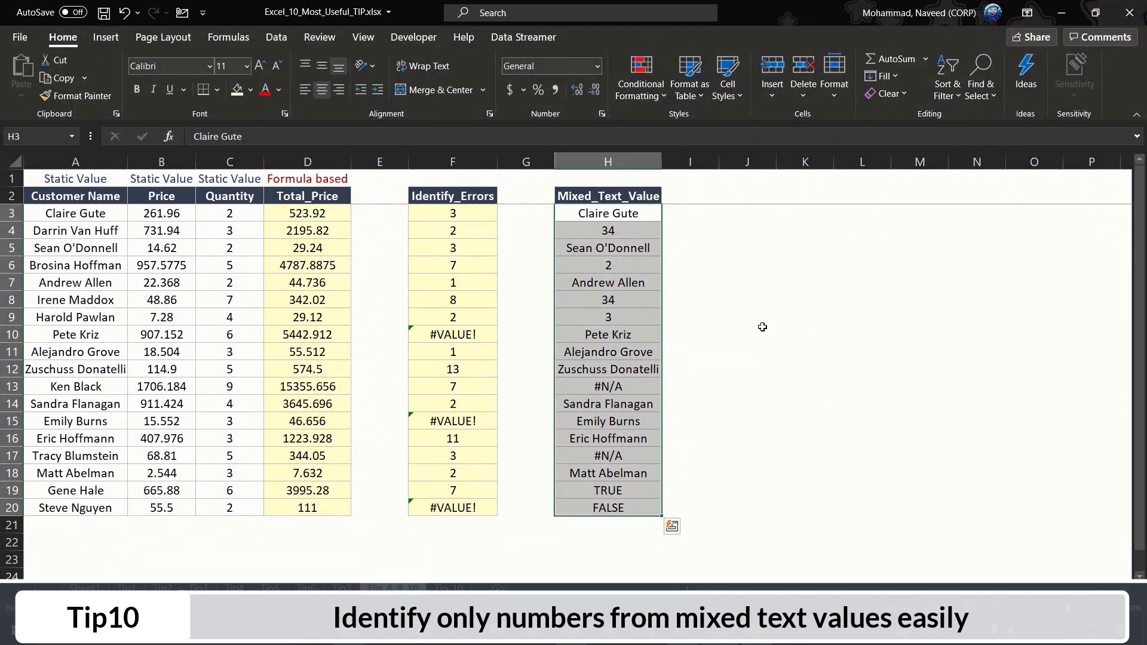
key(ctrl+g)
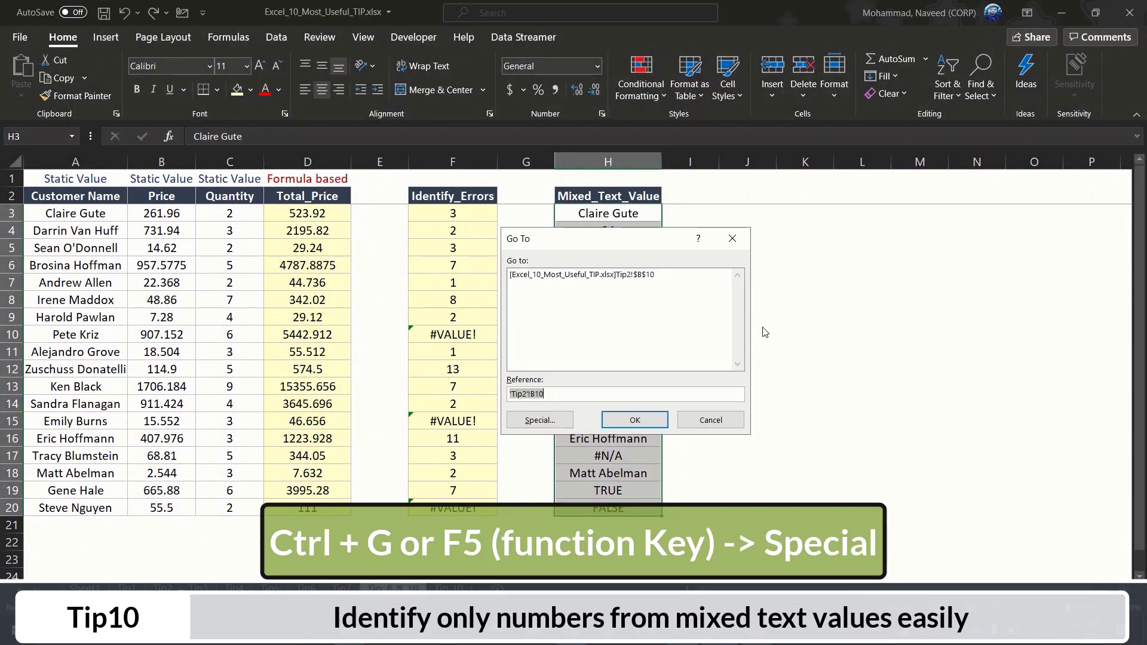
click(534, 421)
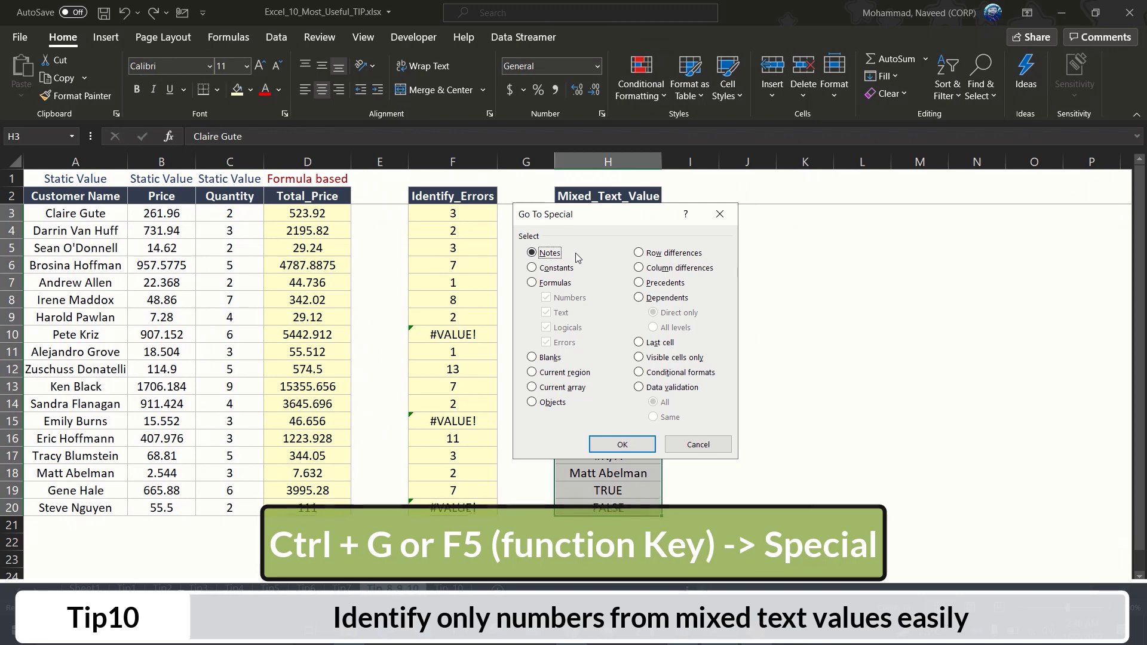
click(553, 268)
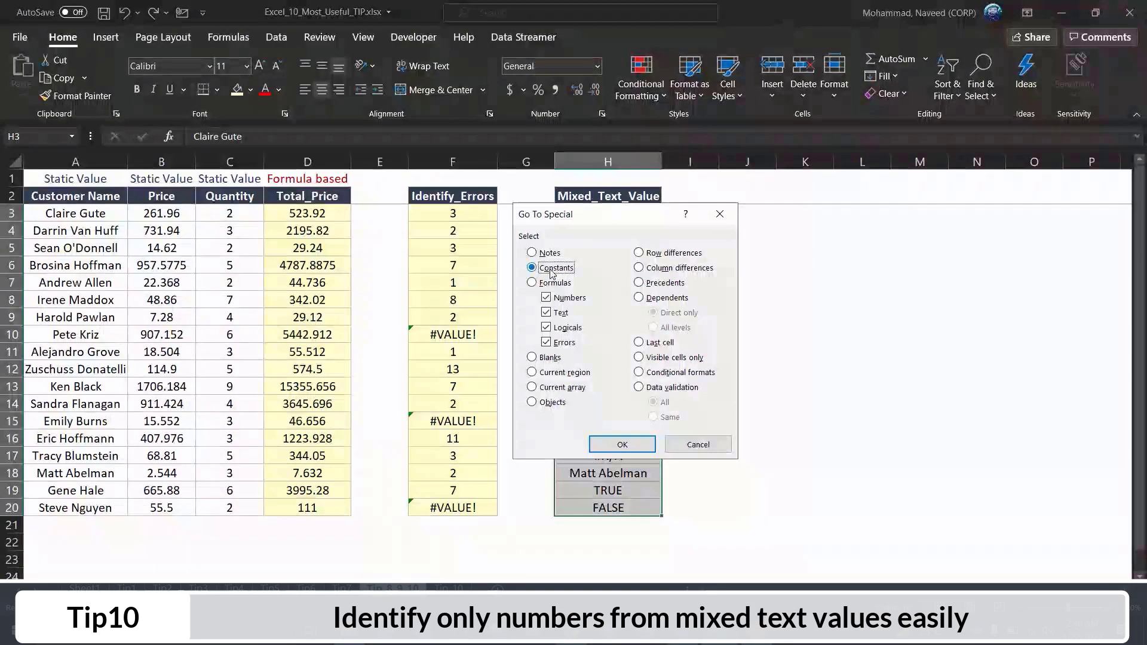
drag(576, 217, 739, 210)
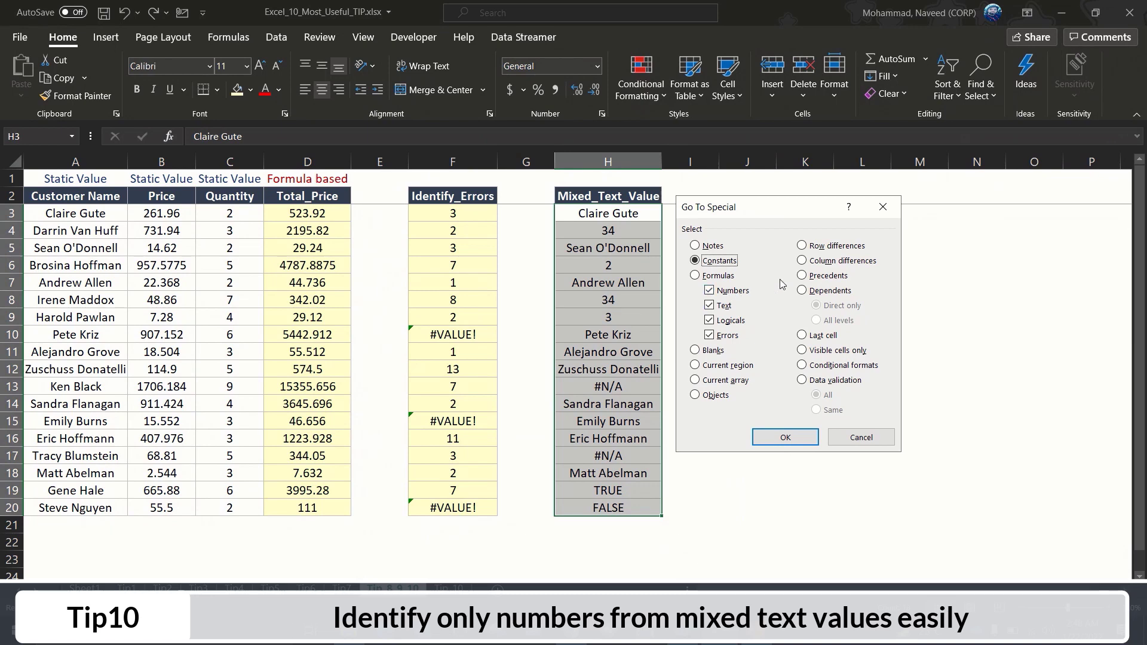
click(721, 280)
click(723, 265)
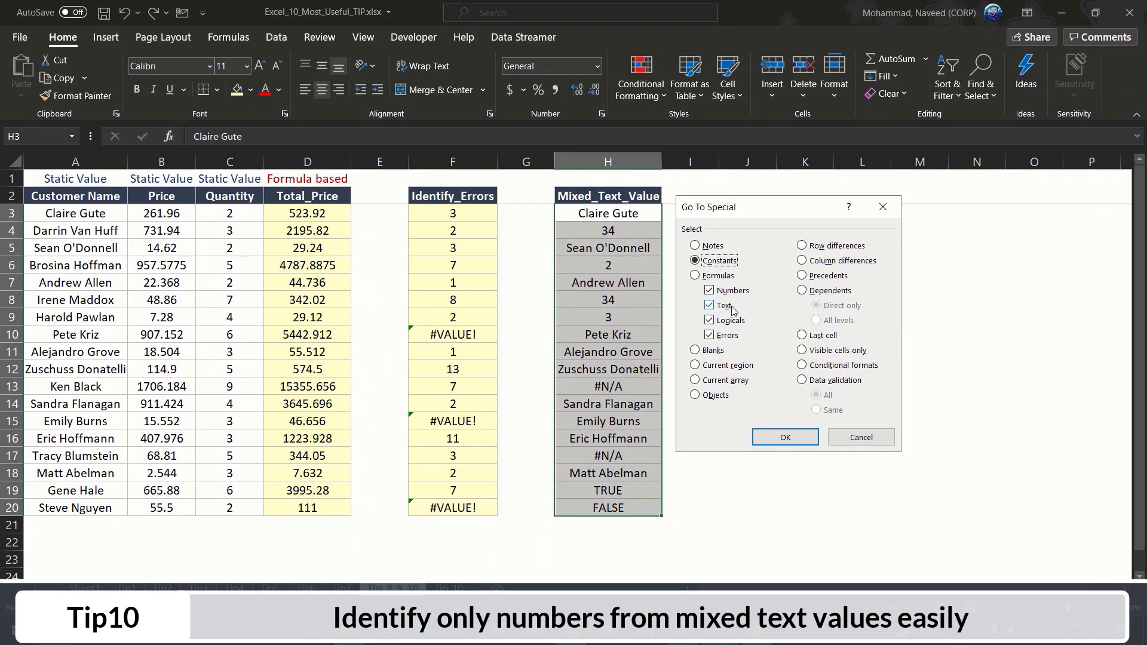
click(714, 307)
click(711, 321)
click(710, 336)
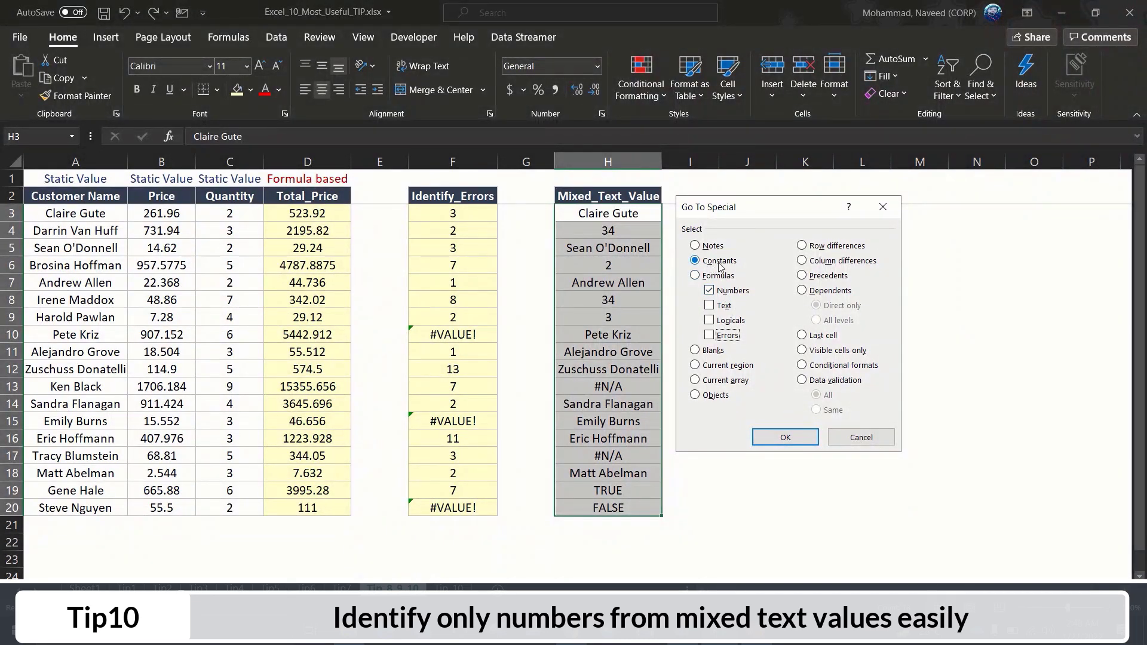
click(785, 438)
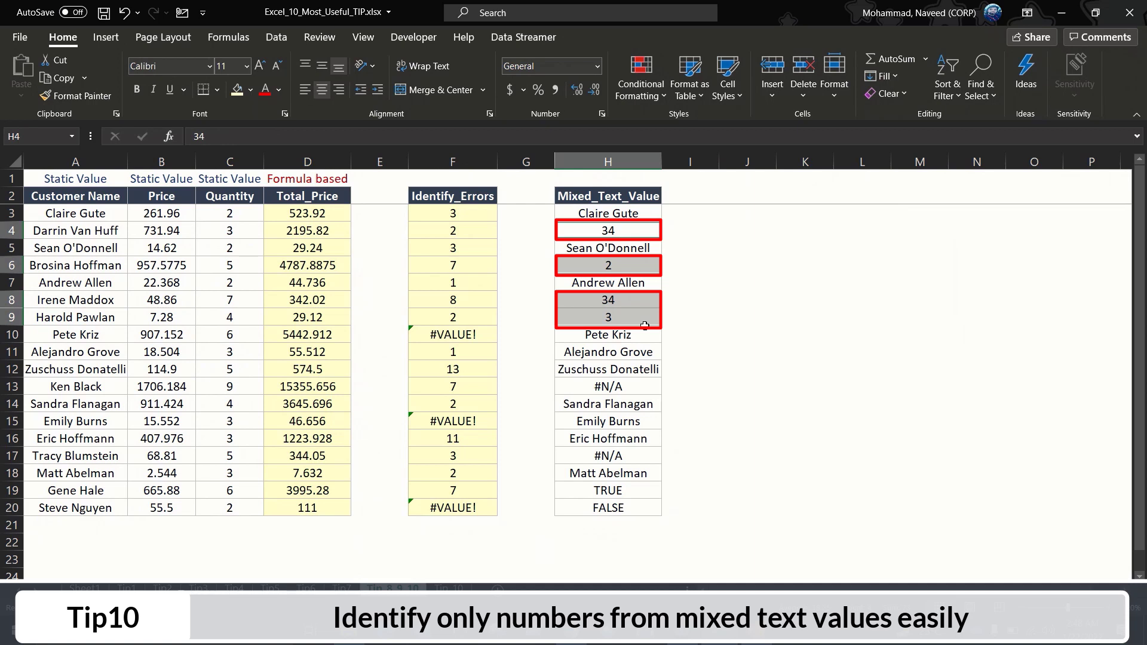
Copy the selected numbers from the Mixed_Text_Value column and paste them starting at cell J4
key(ctrl+c)
key(Right)
key(Right)
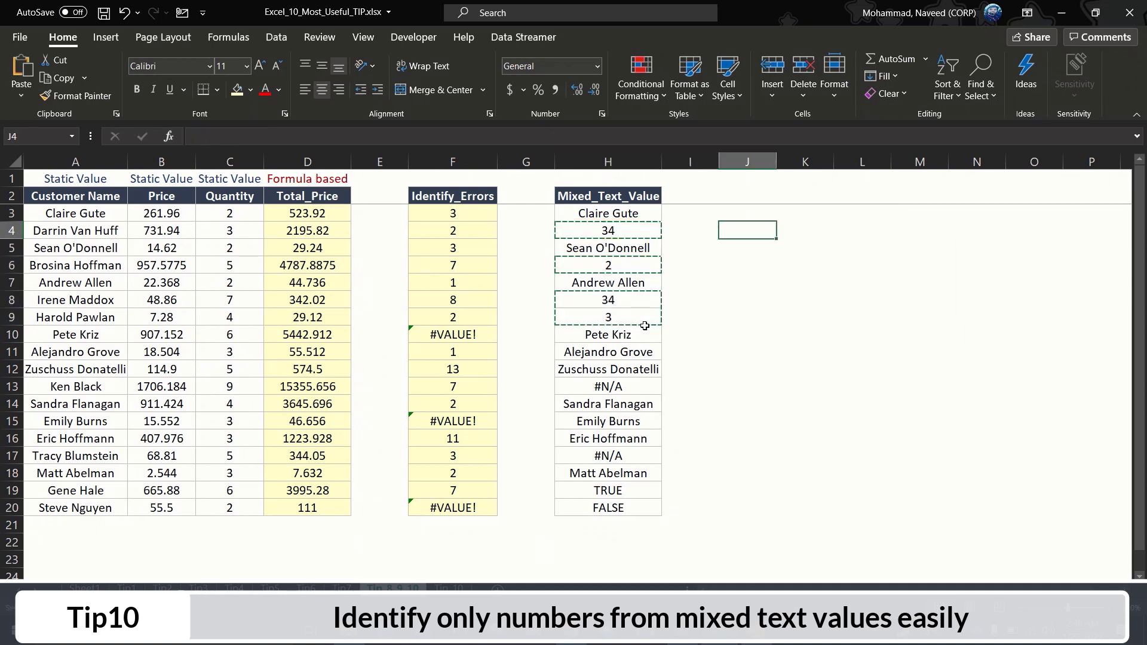
key(ctrl+v)
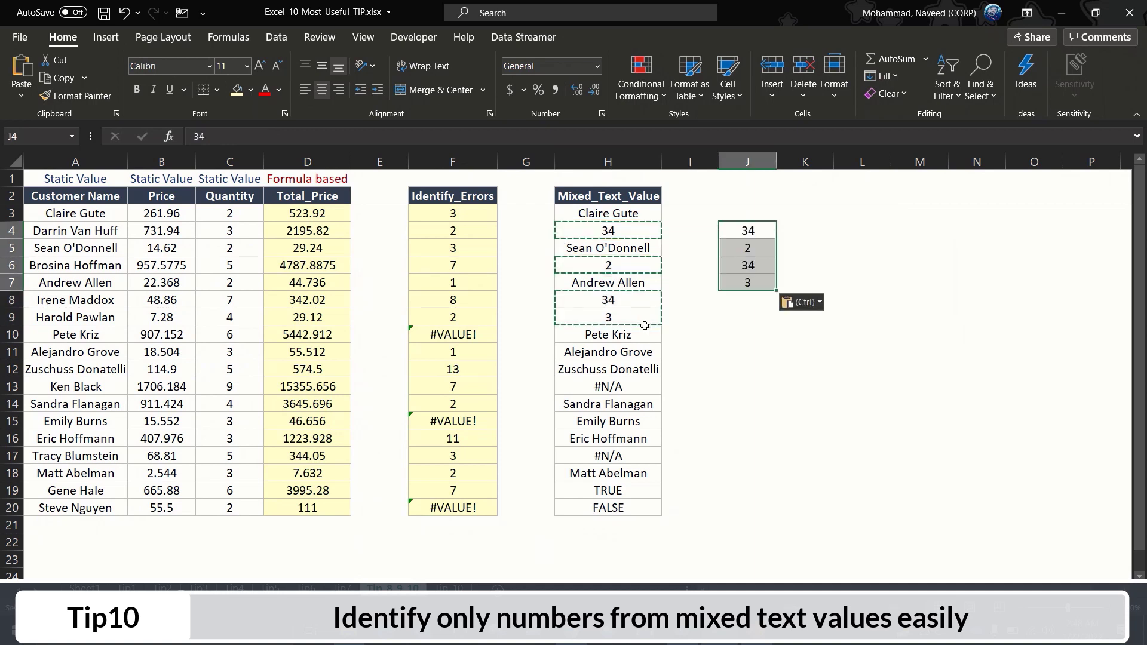
key(Escape)
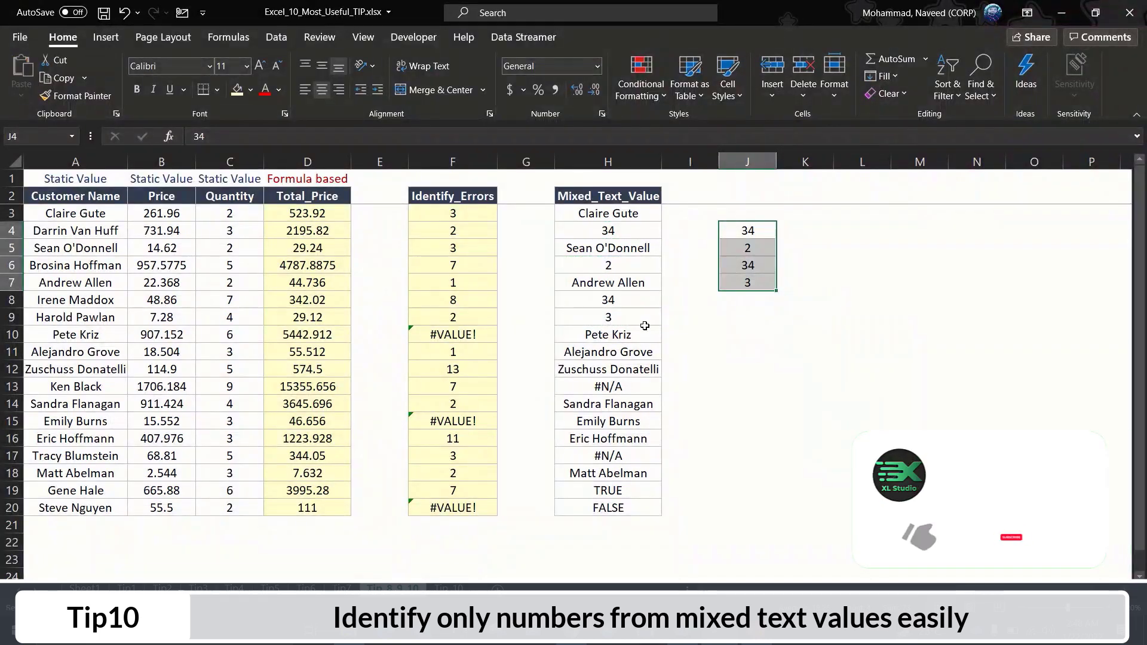
key(Left)
key(Left)
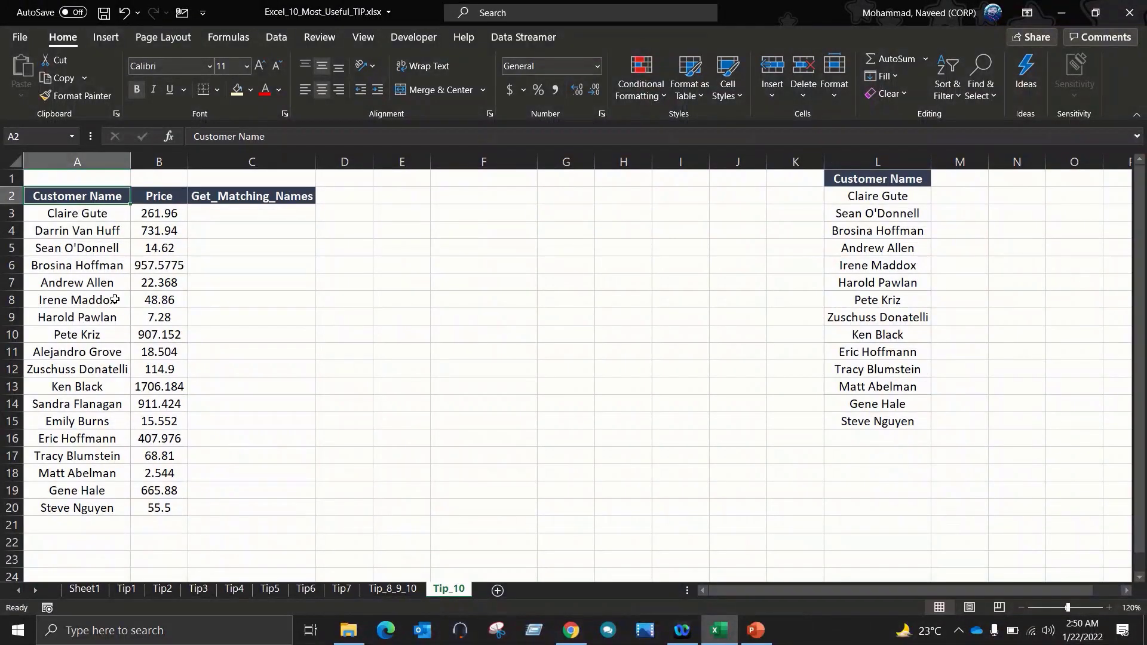
Examine the Customer Name, Price and Get_Matching_Names table in A2:C20 on the Tip_10 sheet
key(ctrl+shift+Down)
key(Right)
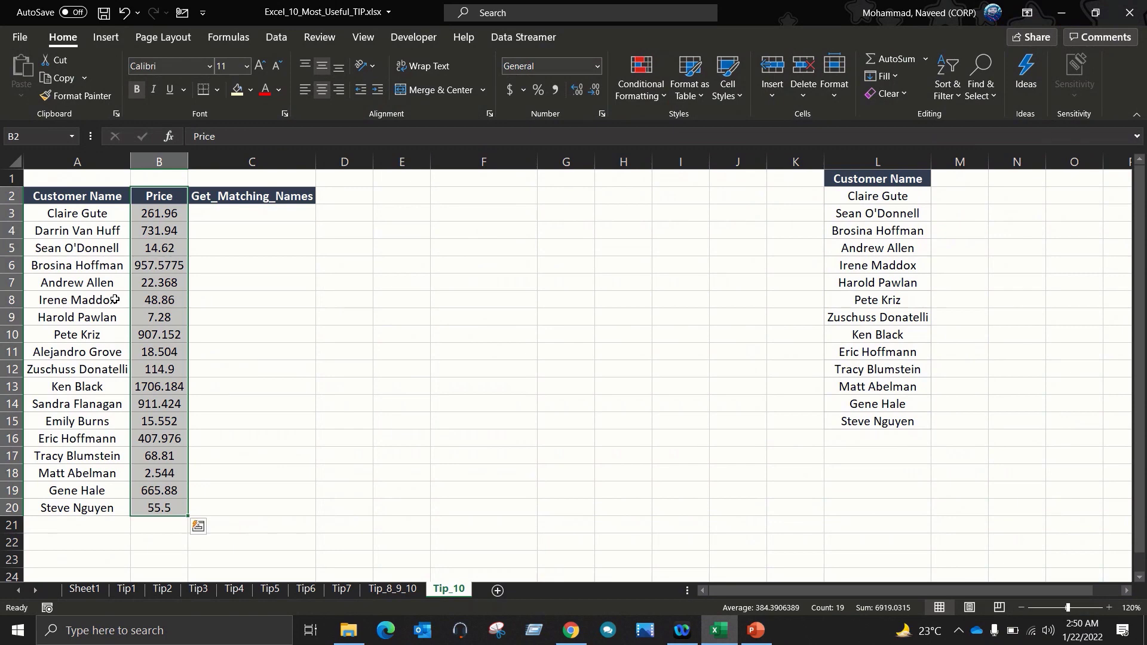
key(Left)
key(ctrl+shift+Right)
key(ctrl+shift+Down)
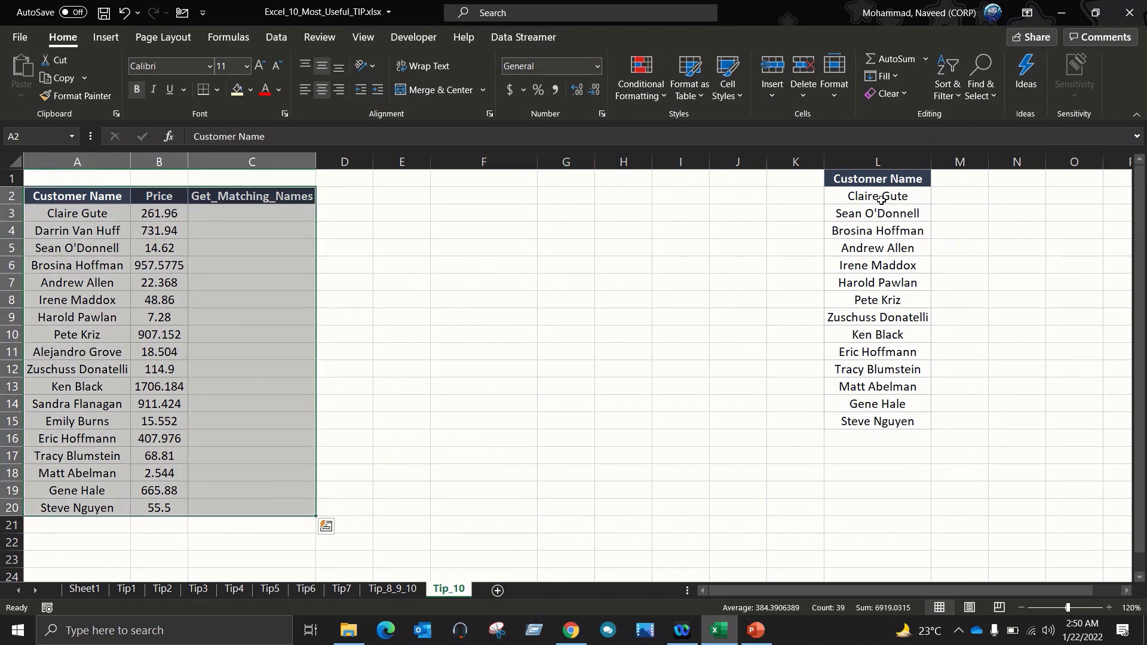
Compare the customer names in column L with the main table's Customer Name column A
drag(881, 200, 894, 418)
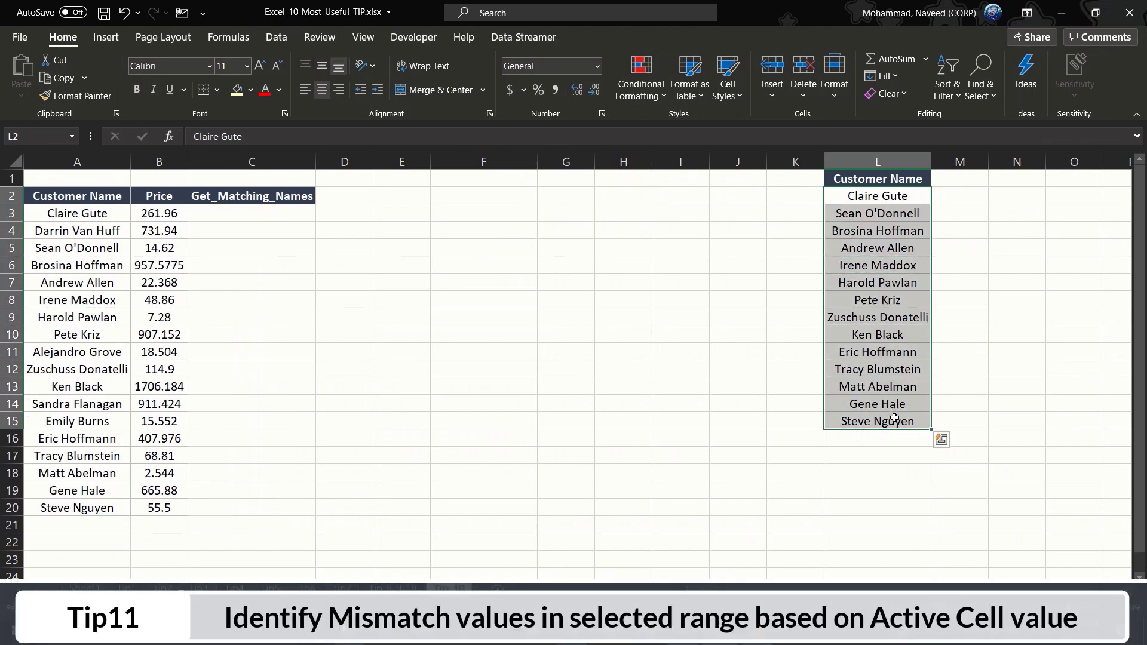
drag(105, 196, 91, 456)
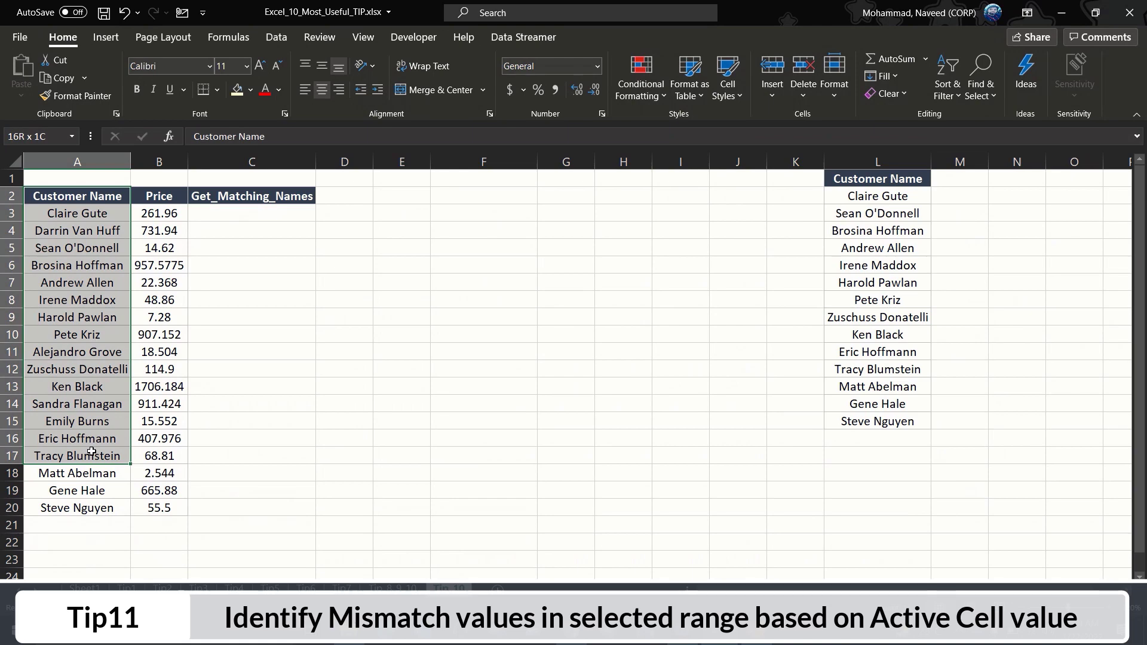
click(111, 263)
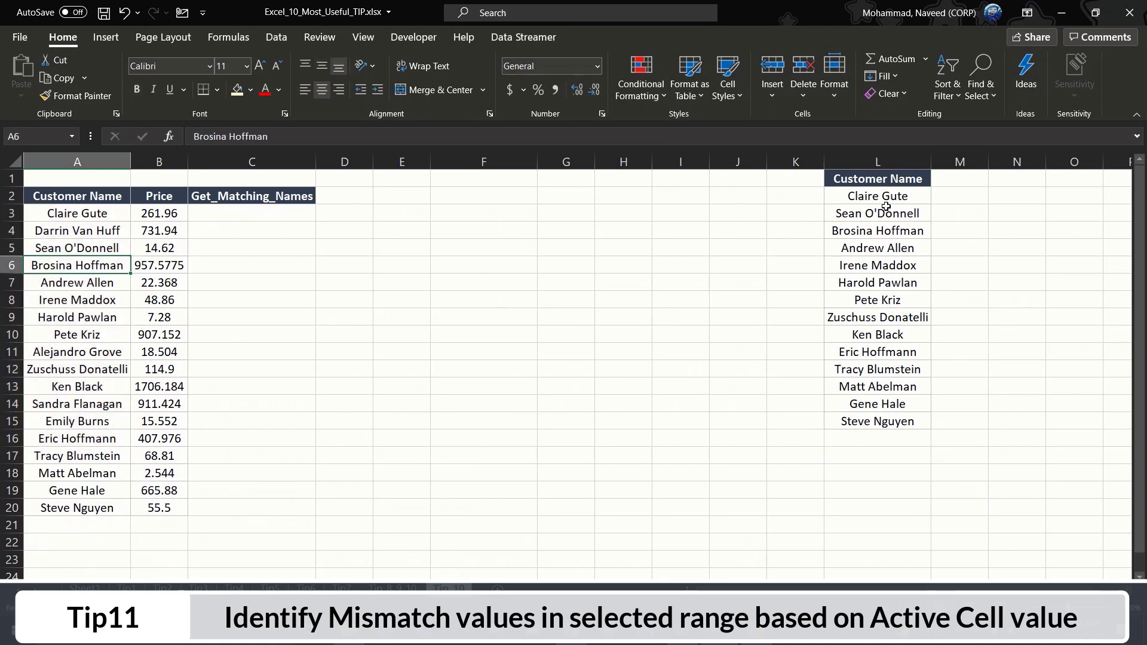
click(878, 162)
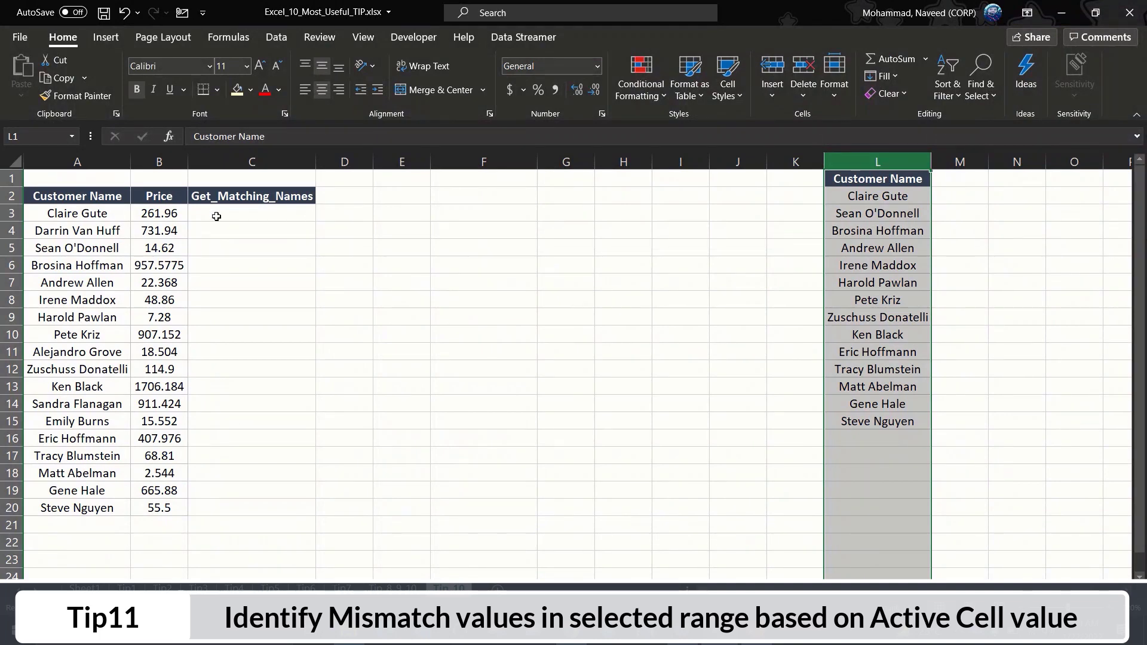
drag(102, 203, 238, 502)
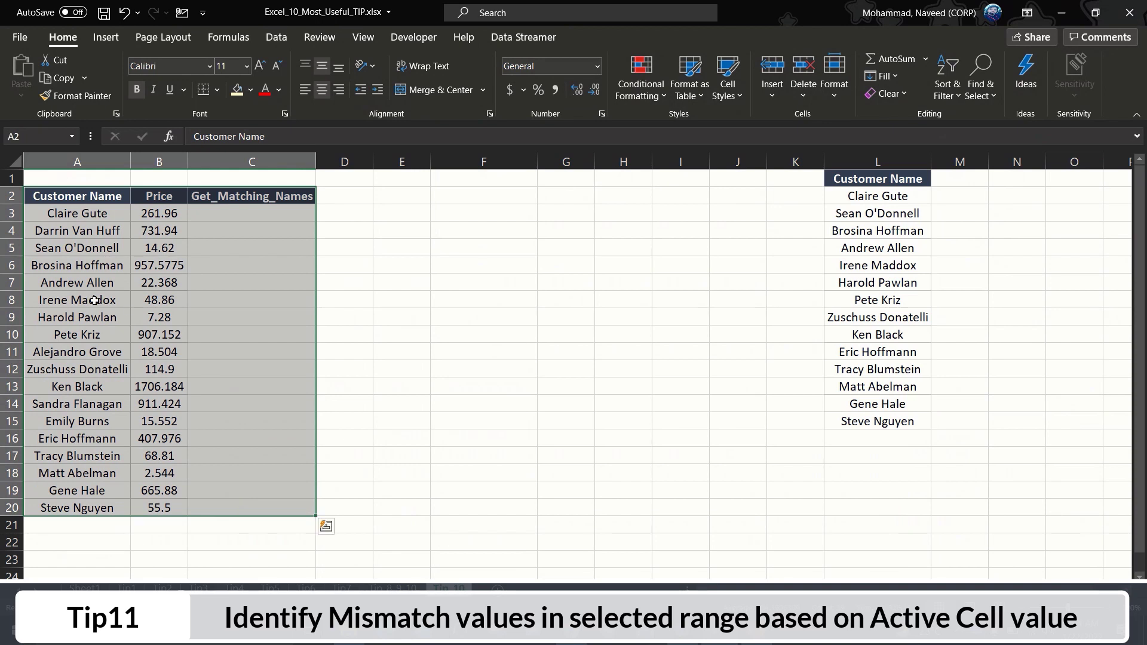
click(143, 231)
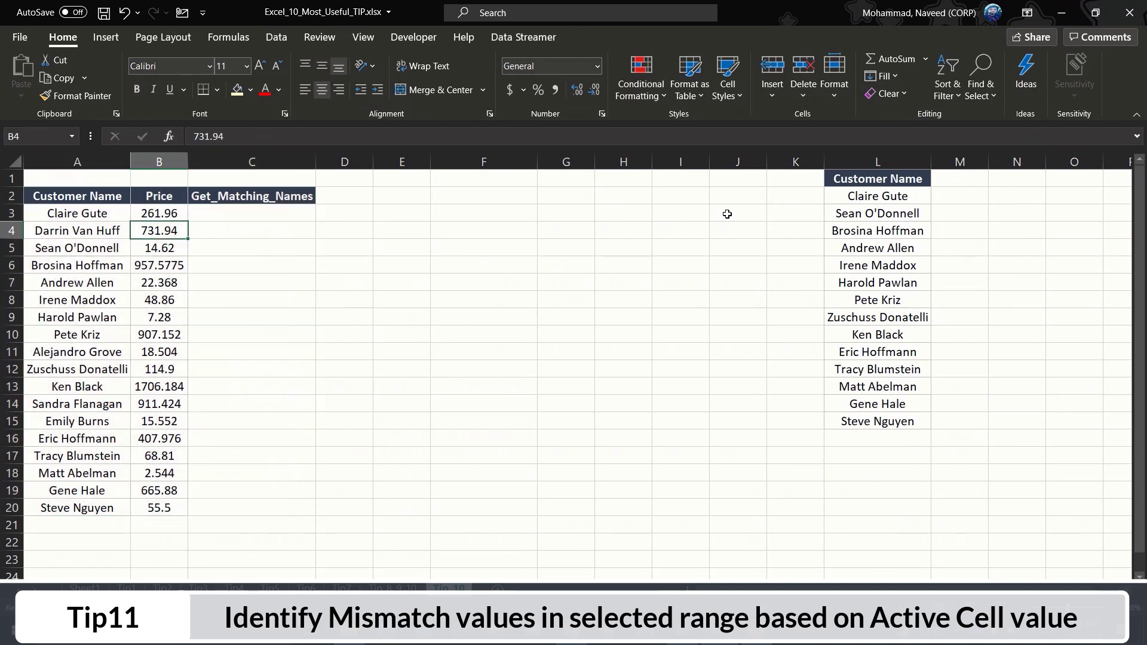
click(899, 162)
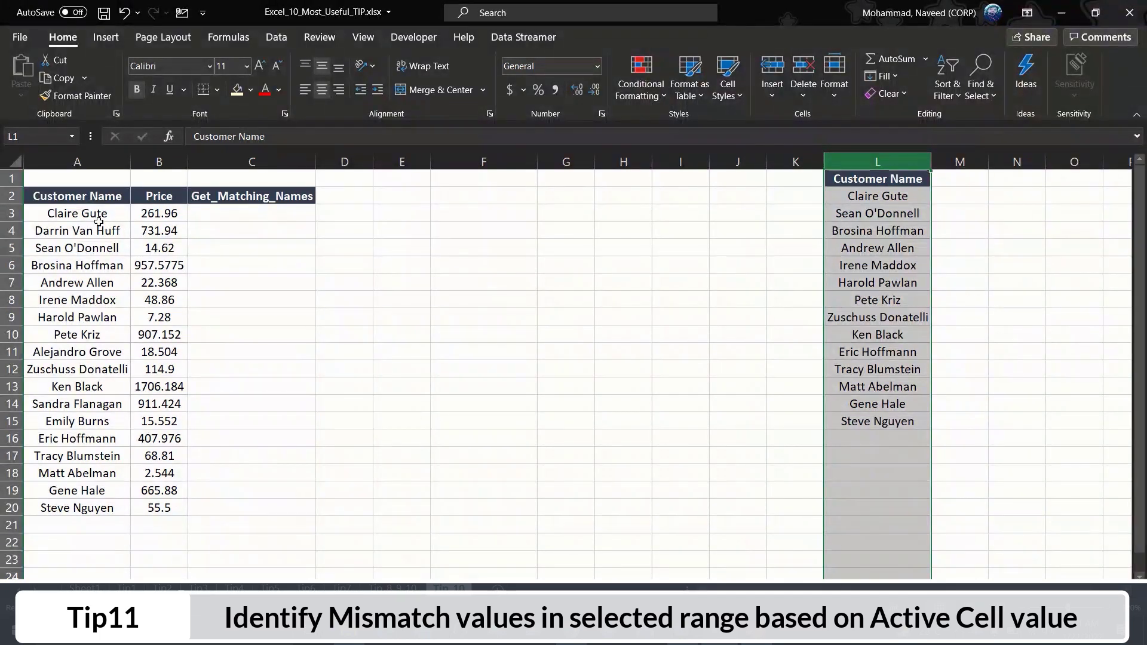
drag(97, 218, 90, 425)
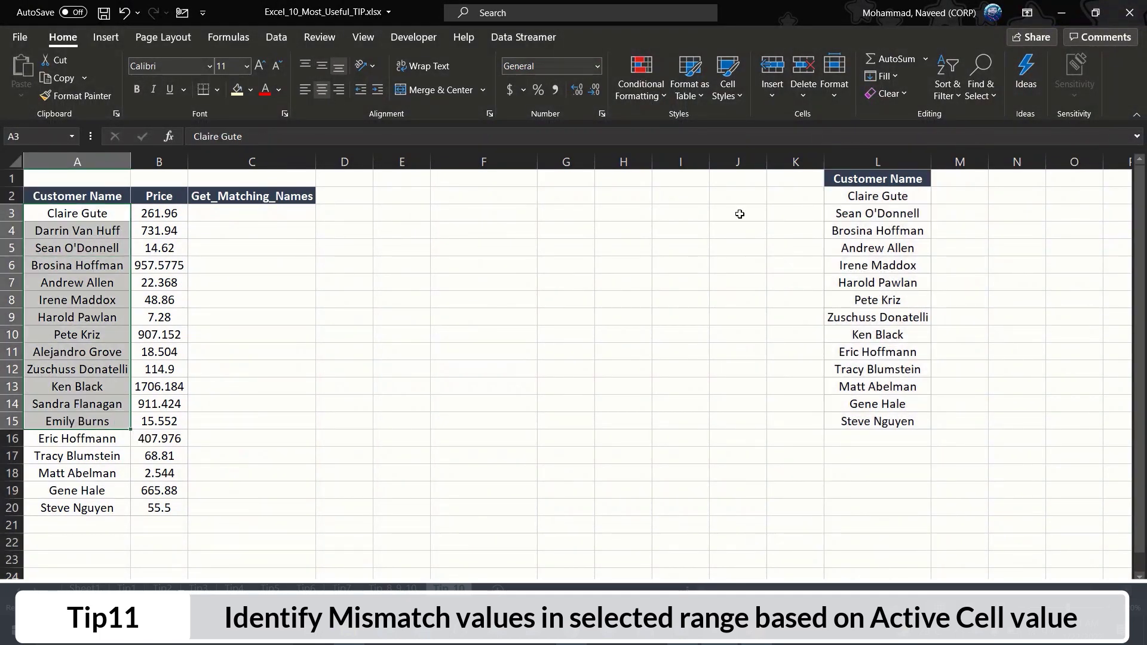
click(870, 163)
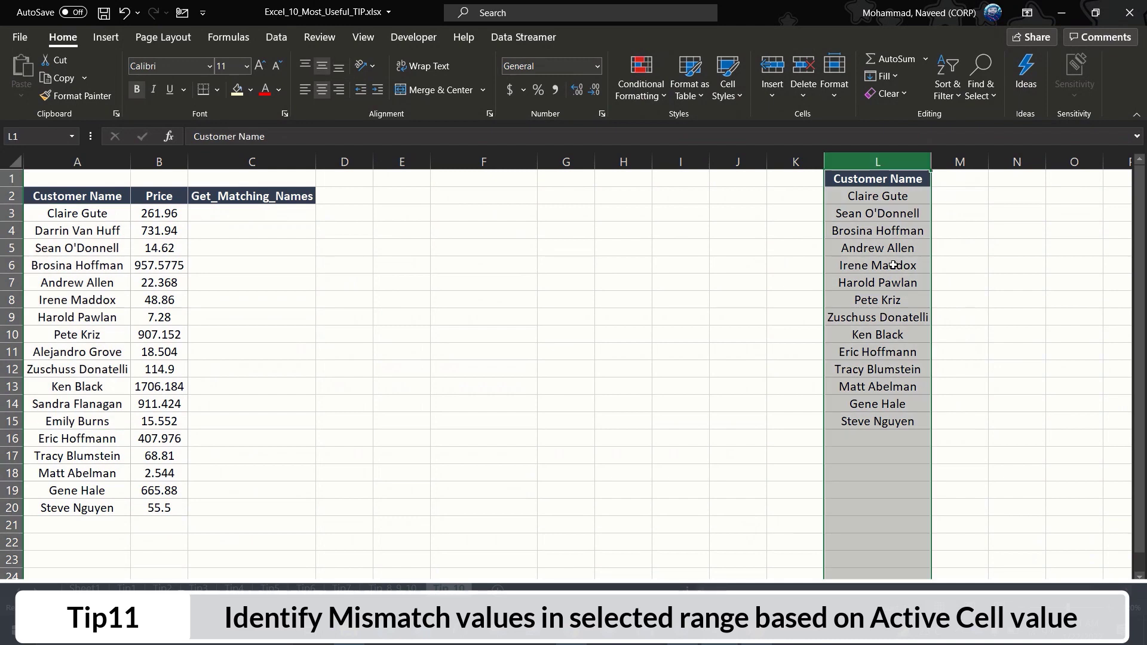
click(893, 265)
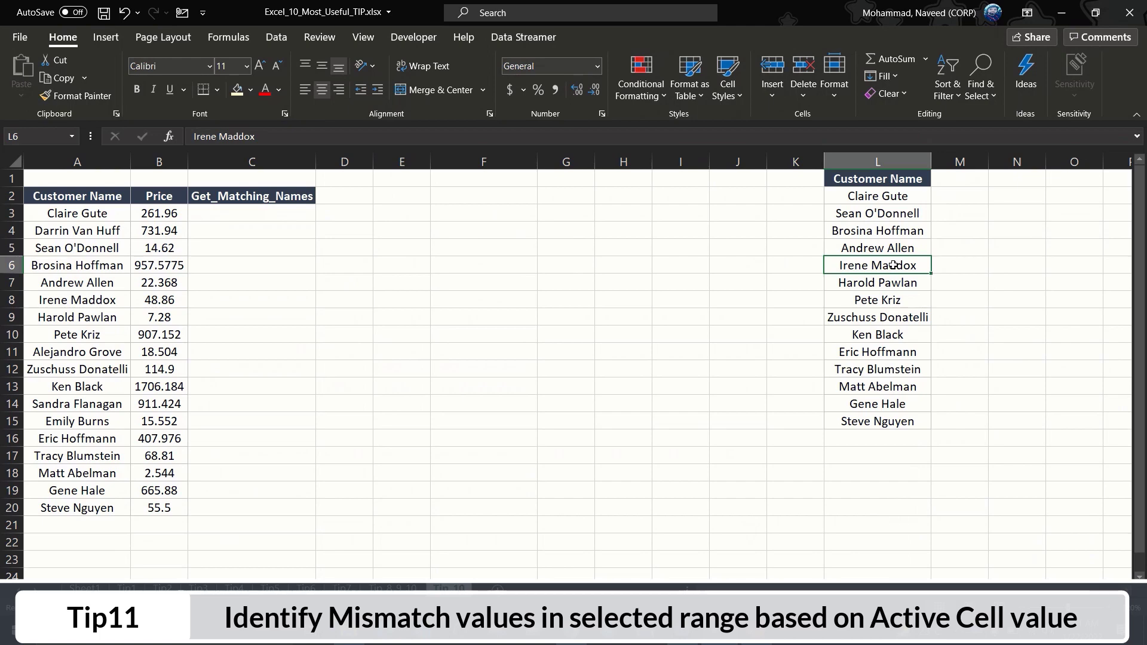
Start a VLOOKUP formula in cell C3 with A3 as the lookup value and column L:L as the table array
click(242, 214)
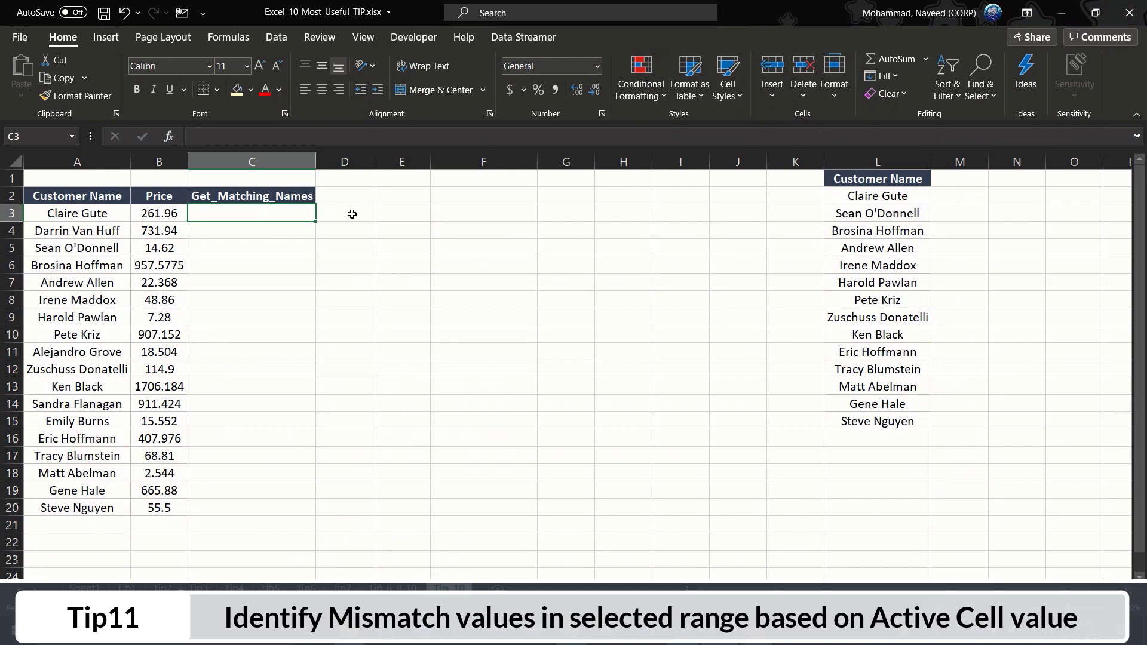
text(=vl)
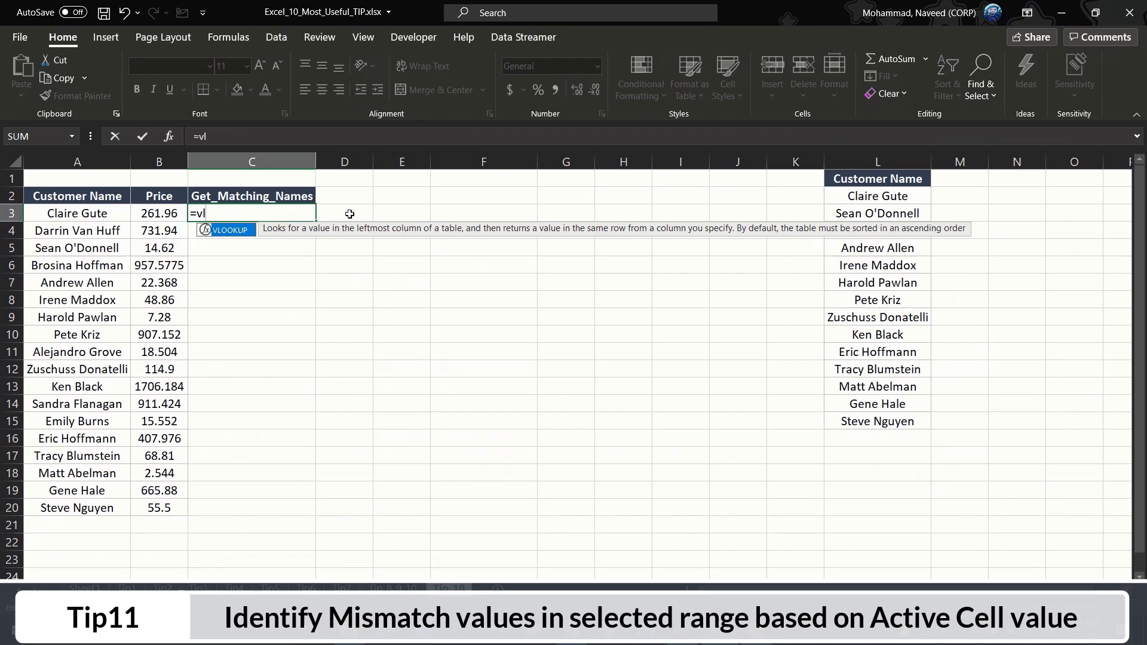
key(Tab)
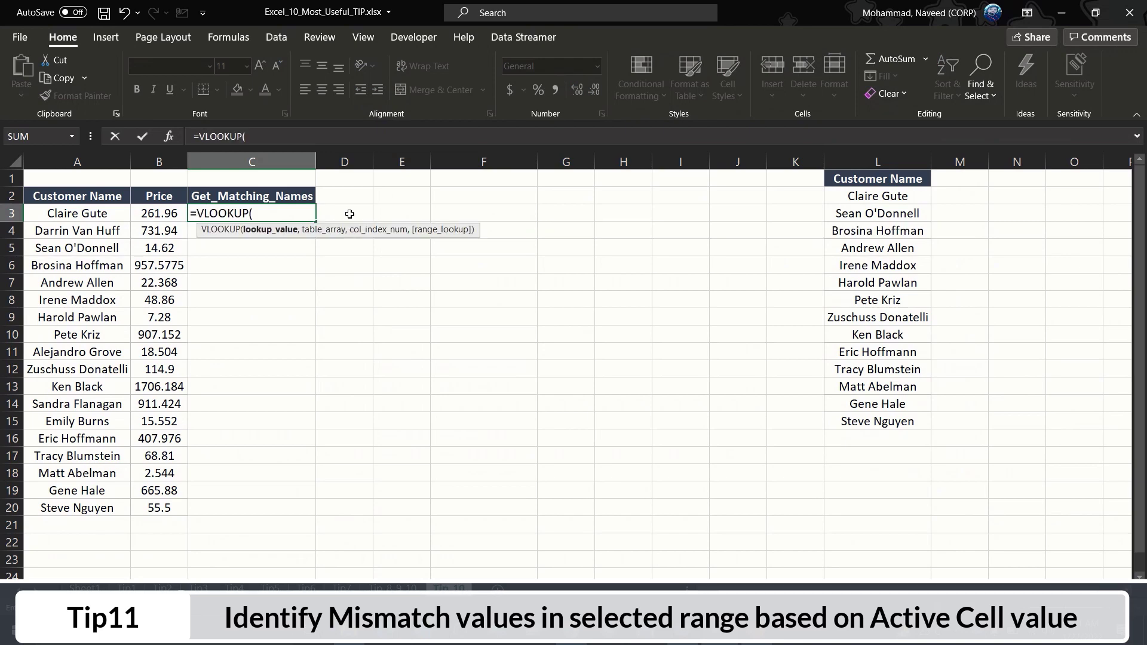
key(Left)
key(Left)
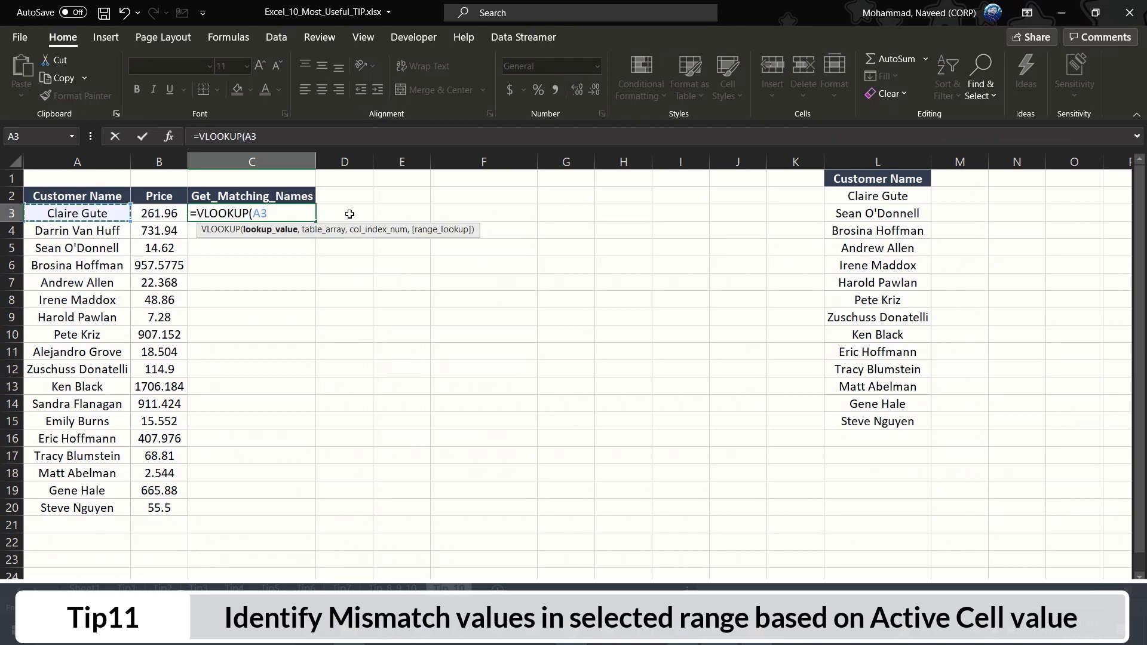
text(,)
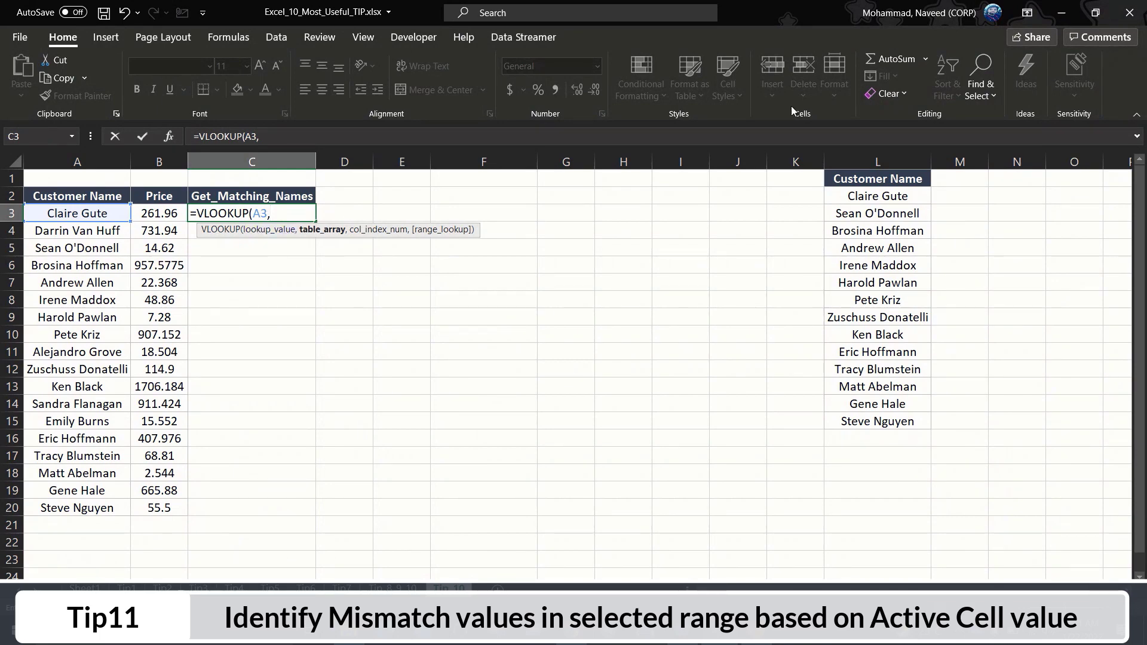
click(880, 158)
click(880, 160)
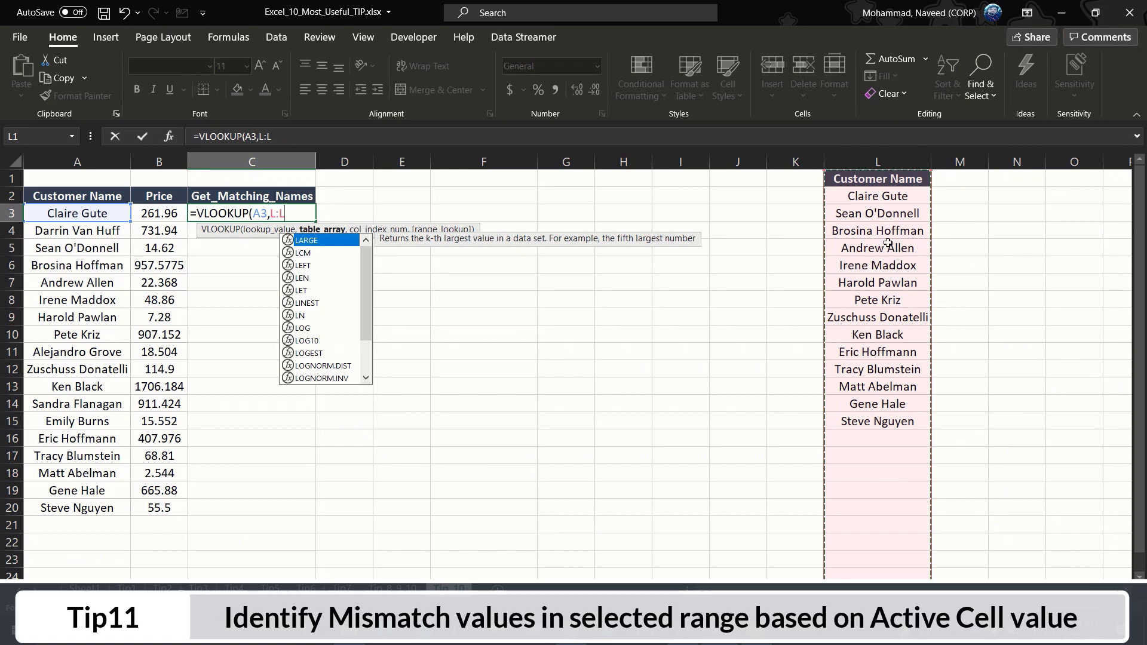
Complete the C3 VLOOKUP with column index 1 and FALSE for exact match, and fill it down to C20
text(,)
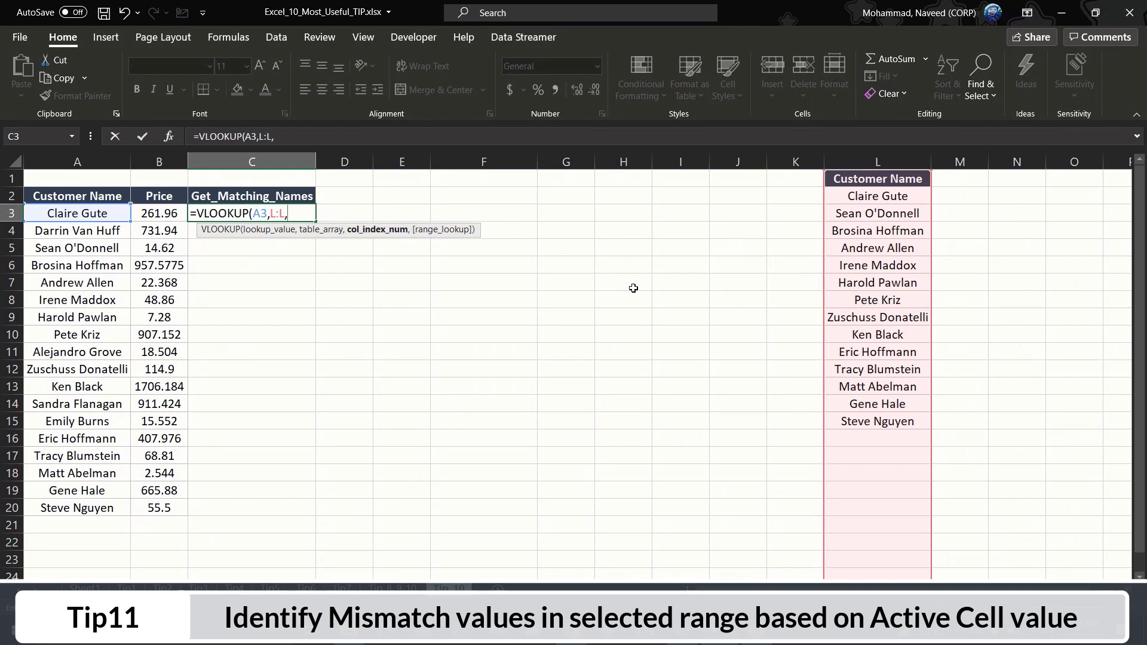
text(1,)
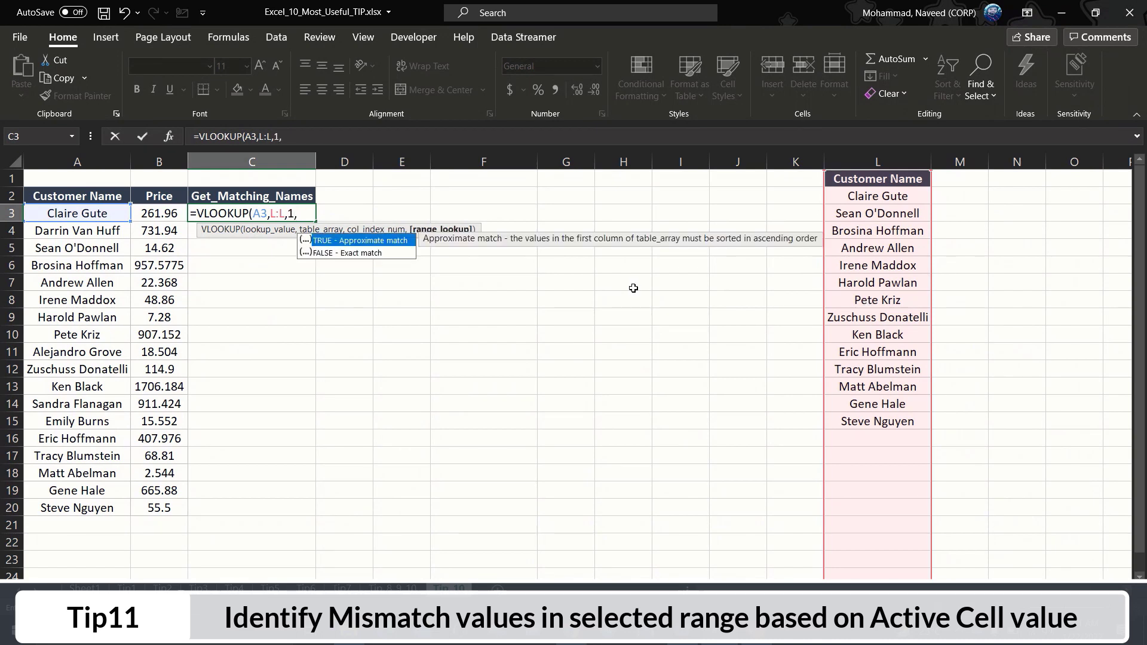
key(Down)
key(Tab)
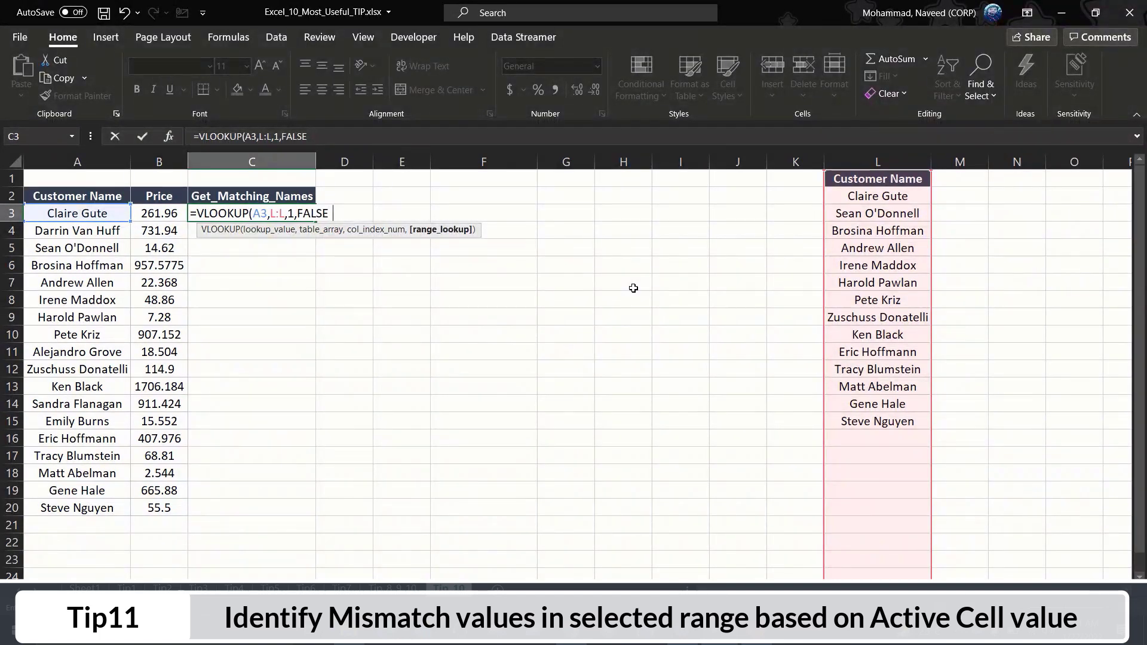
text())
key(Return)
key(Up)
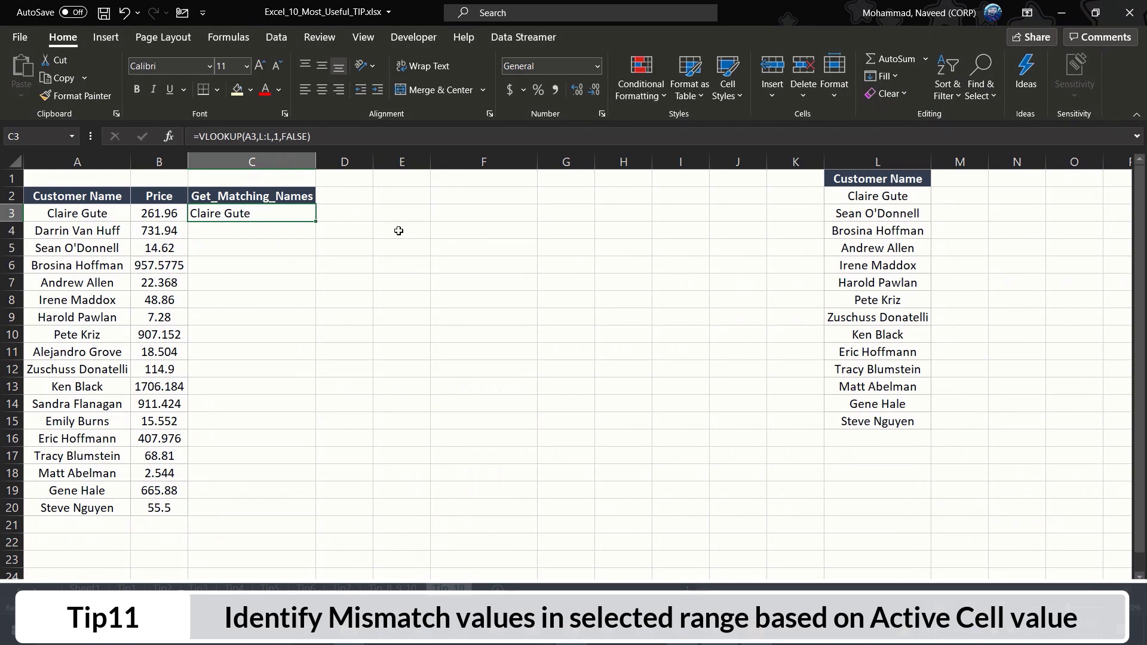
double_click(317, 223)
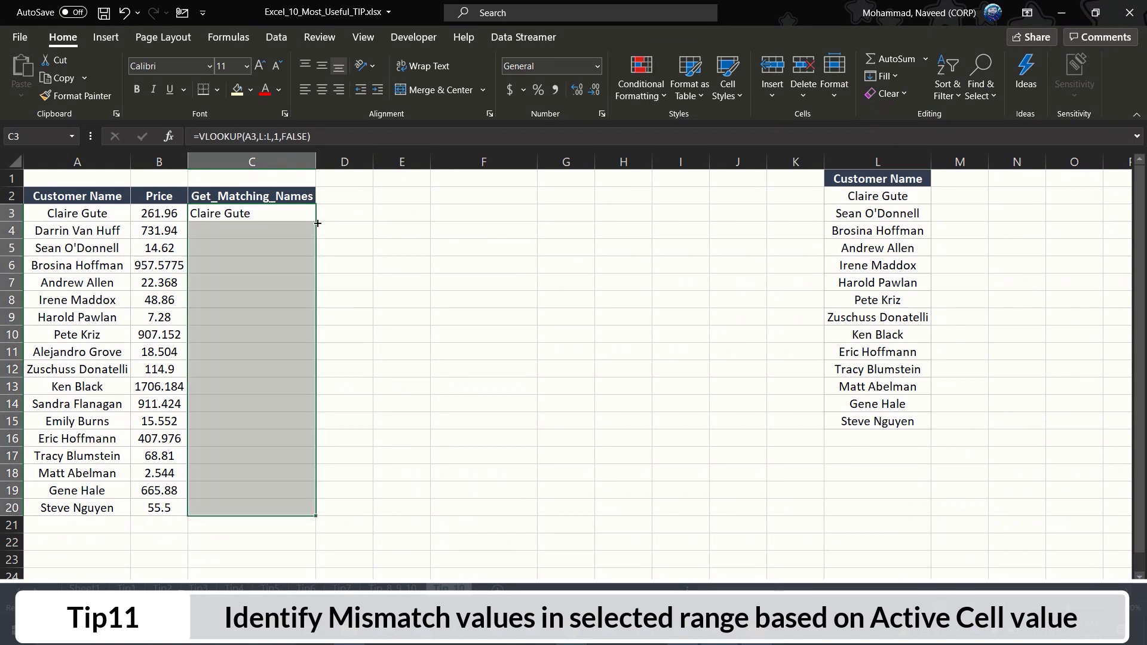
Compare the Get_Matching_Names results with the customer names in column A, checking both the matched and unmatched rows
click(257, 283)
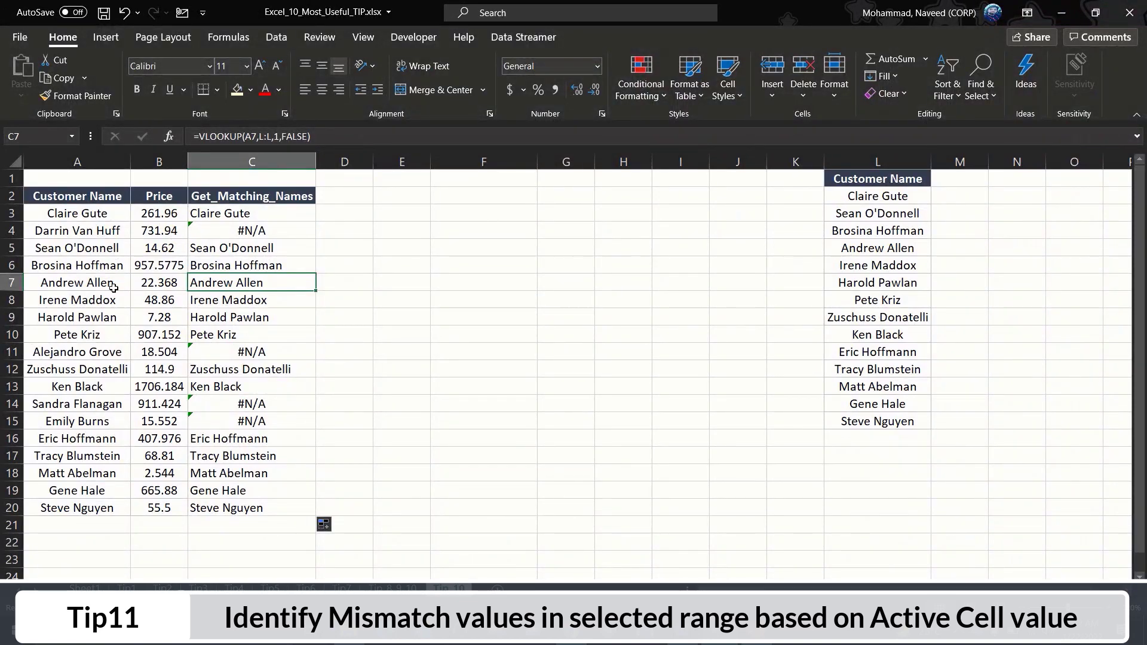
click(230, 215)
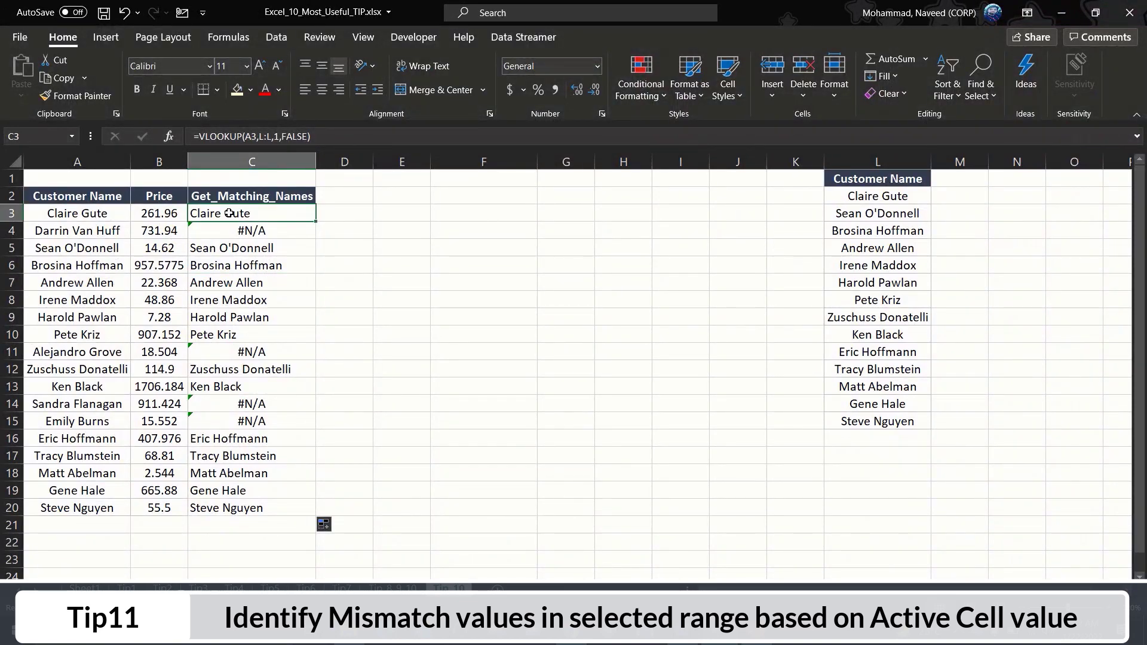
drag(233, 250, 231, 333)
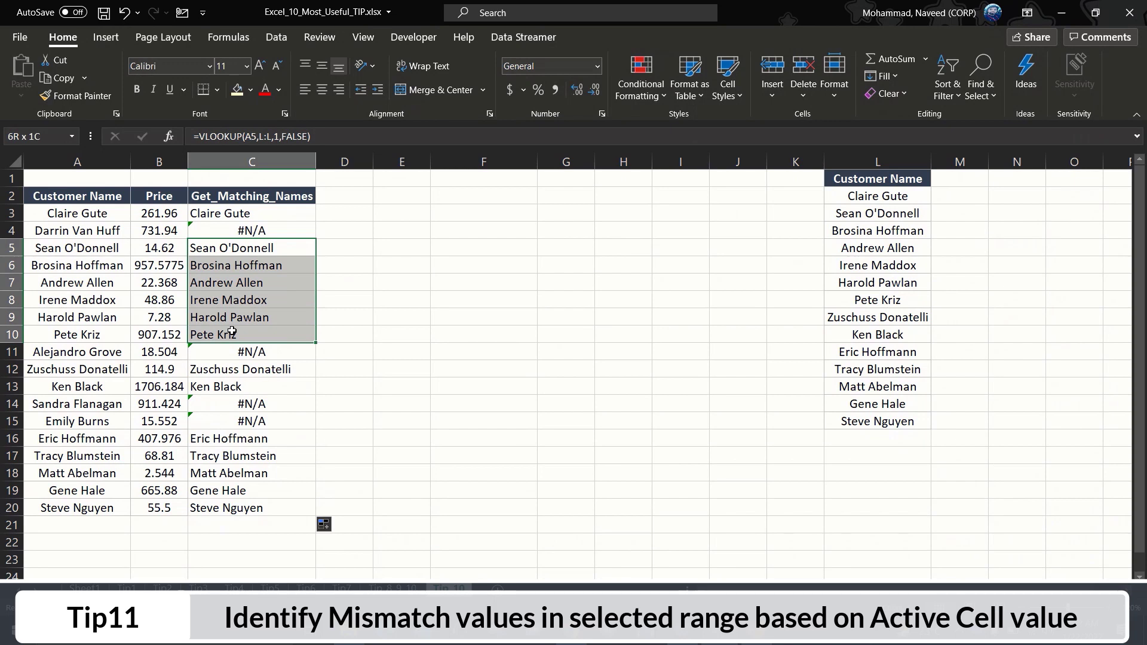
click(101, 218)
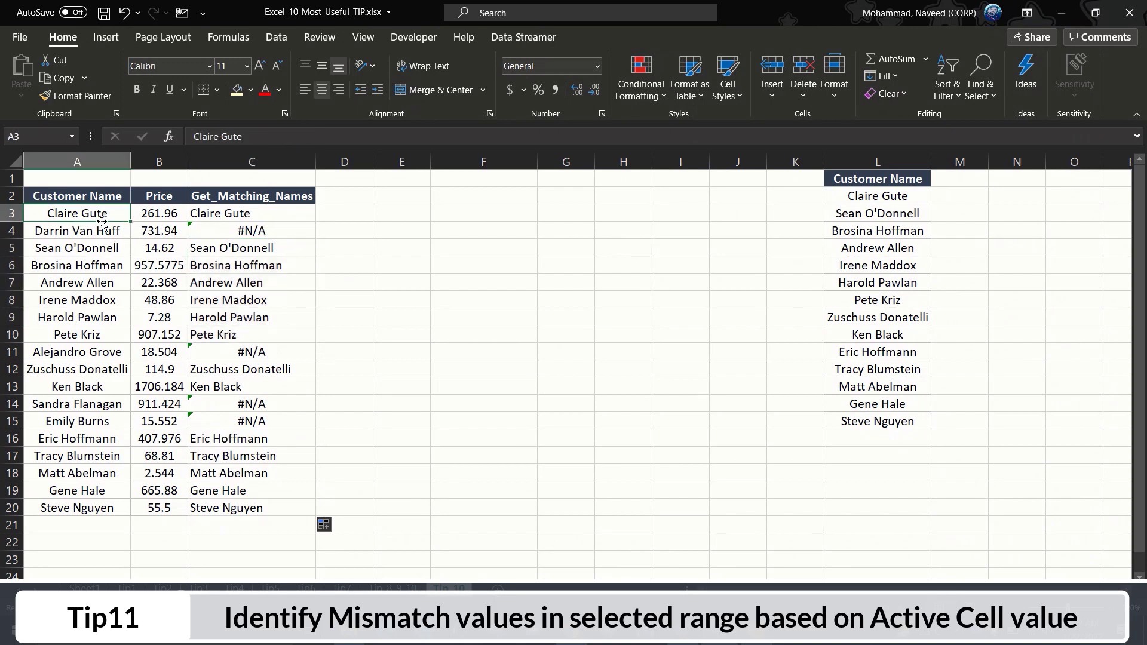
click(136, 353)
drag(219, 407, 97, 424)
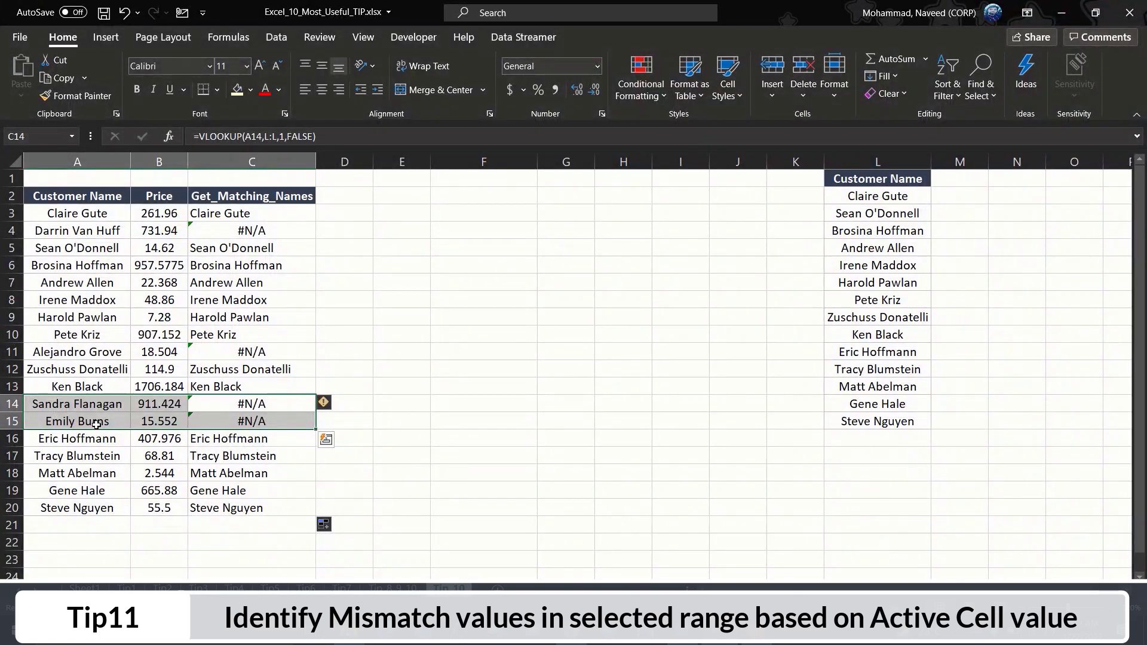
click(283, 246)
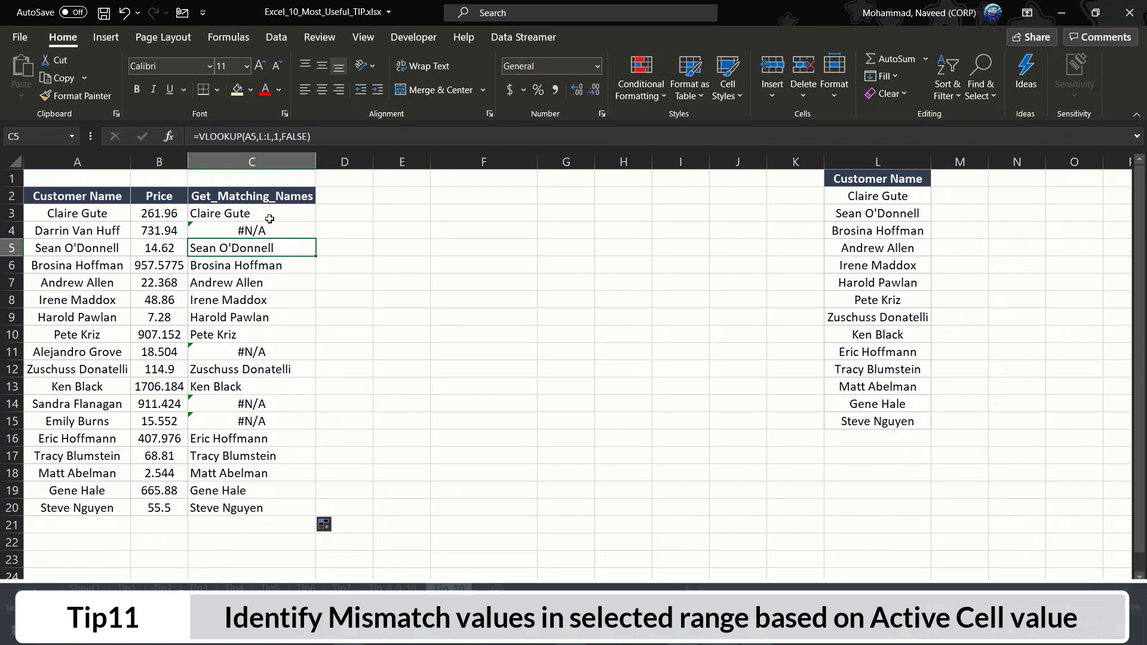
Replace the formulas in C3:C20 with their values using Paste Special, and check the content of cell C3
drag(261, 214, 253, 508)
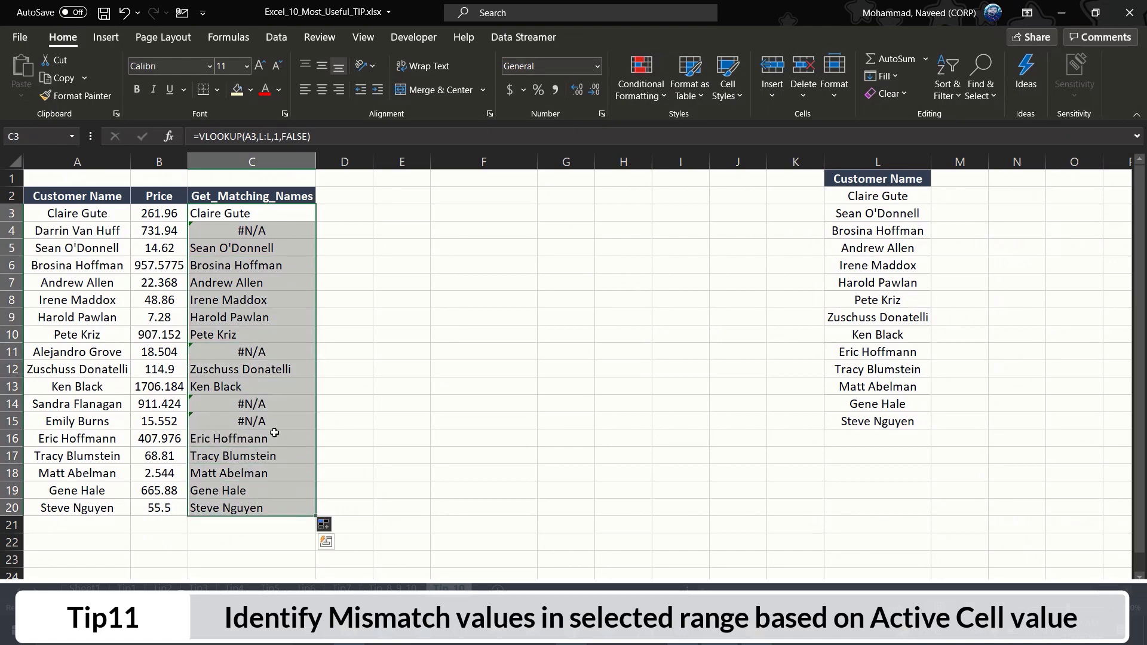
key(ctrl+c)
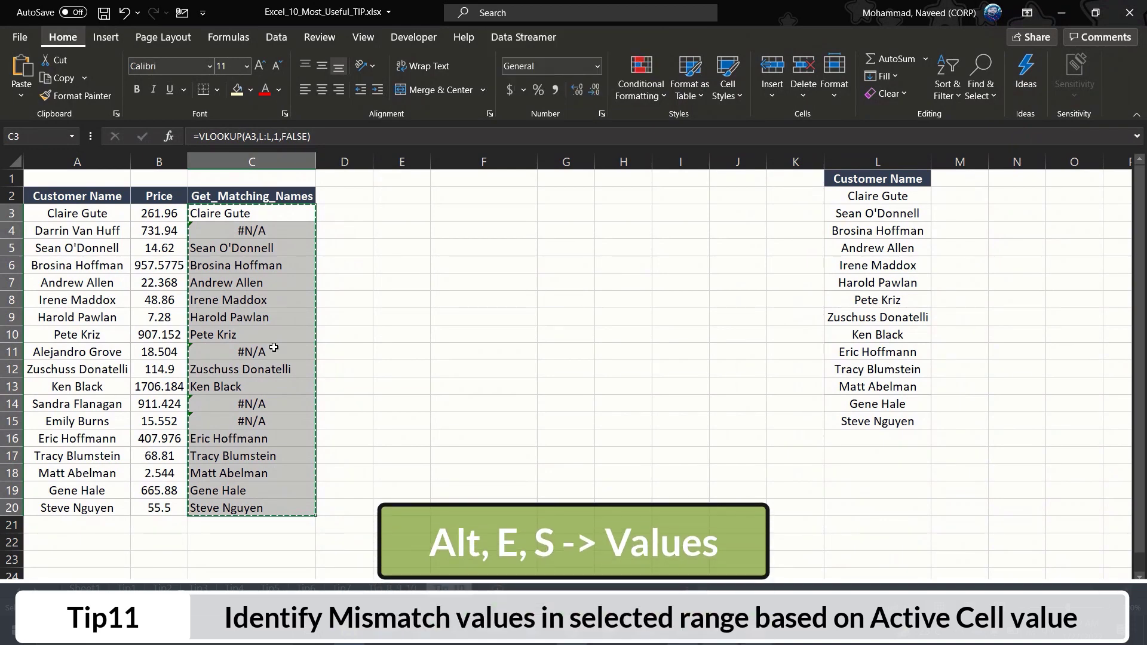
key(alt+e)
key(s)
drag(700, 214, 495, 229)
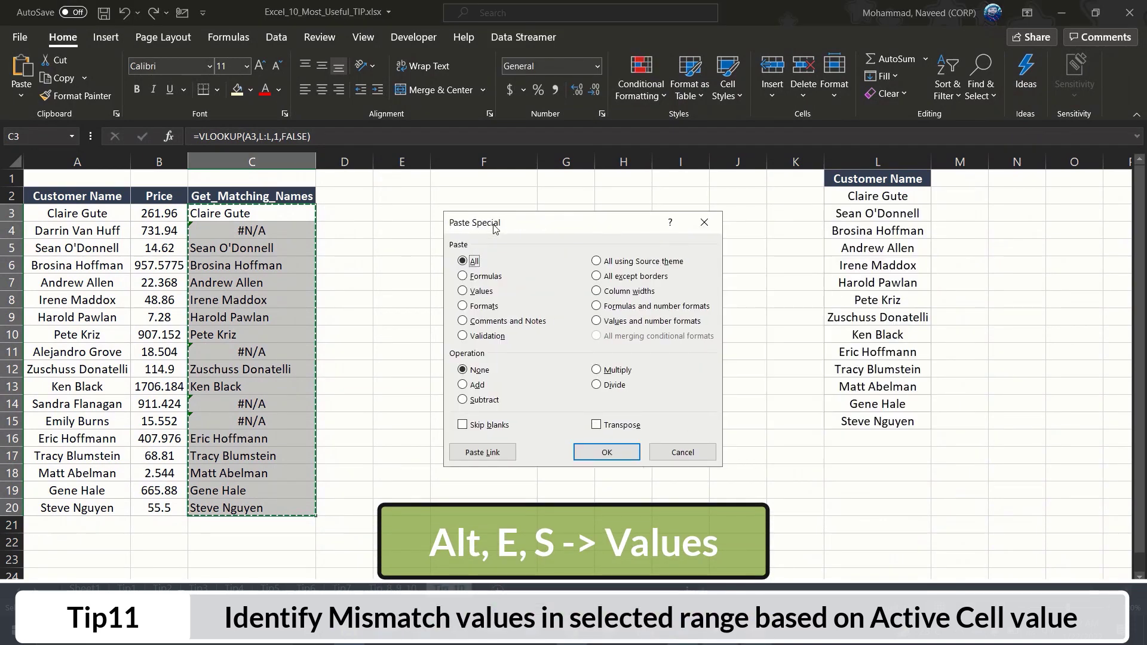
click(472, 291)
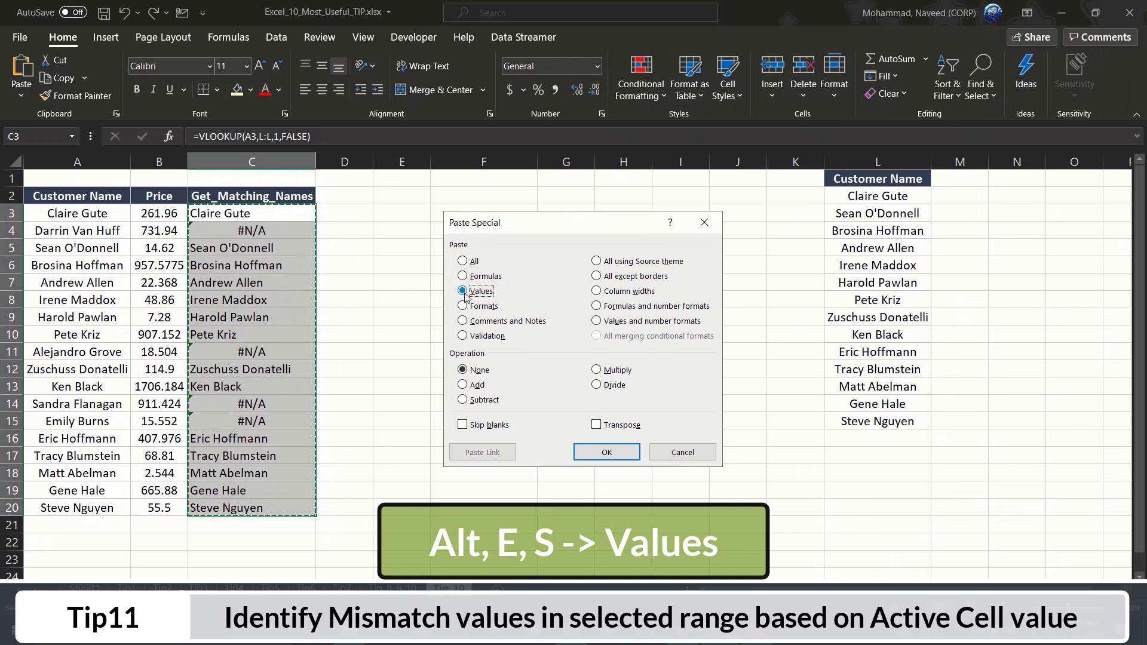
click(613, 456)
key(Escape)
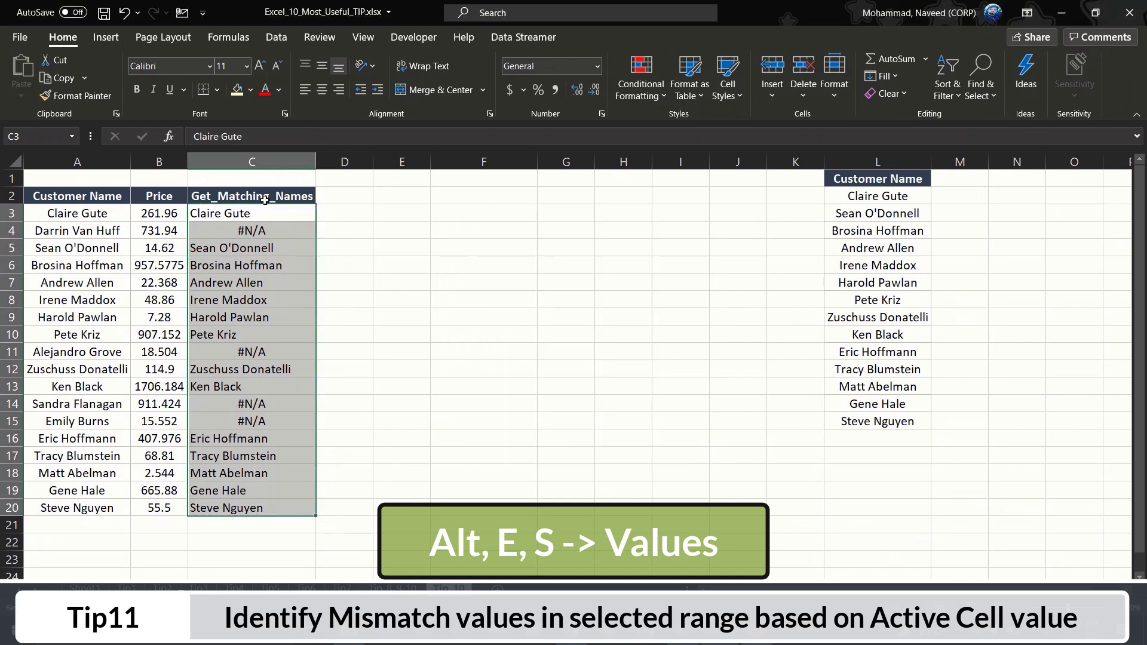
click(254, 213)
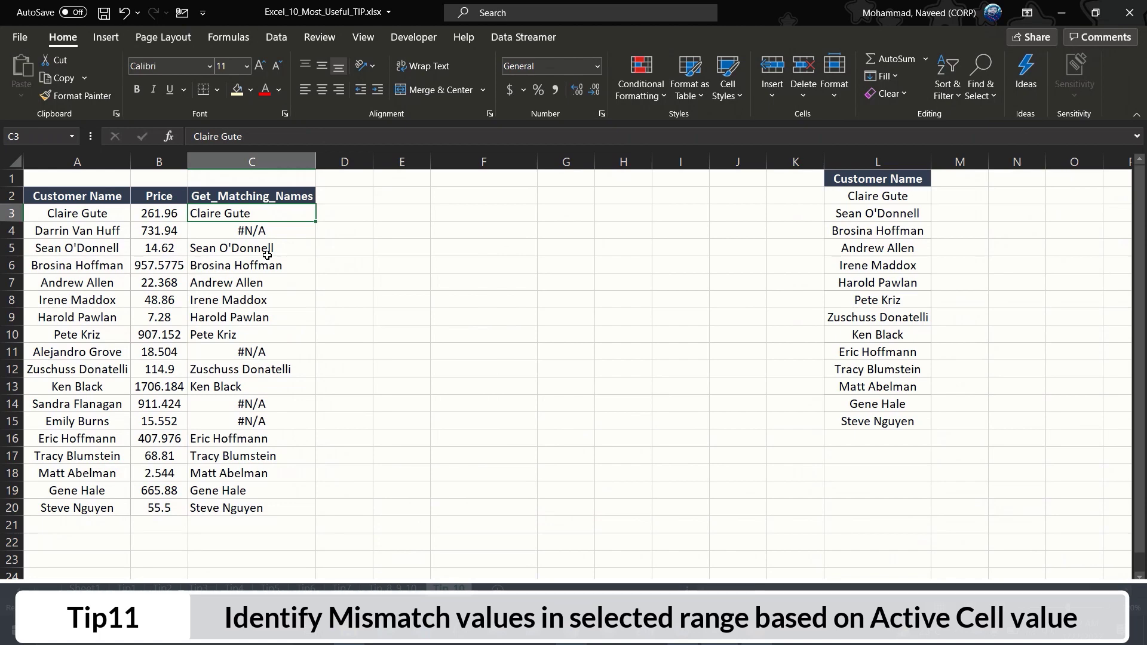
key(F2)
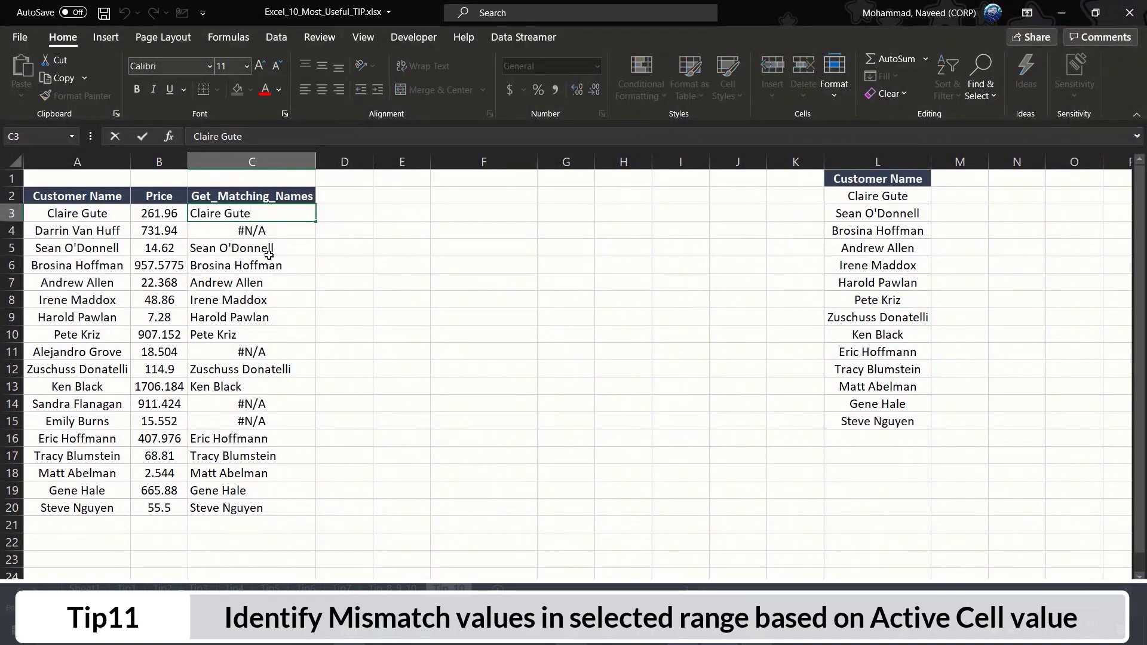
key(Escape)
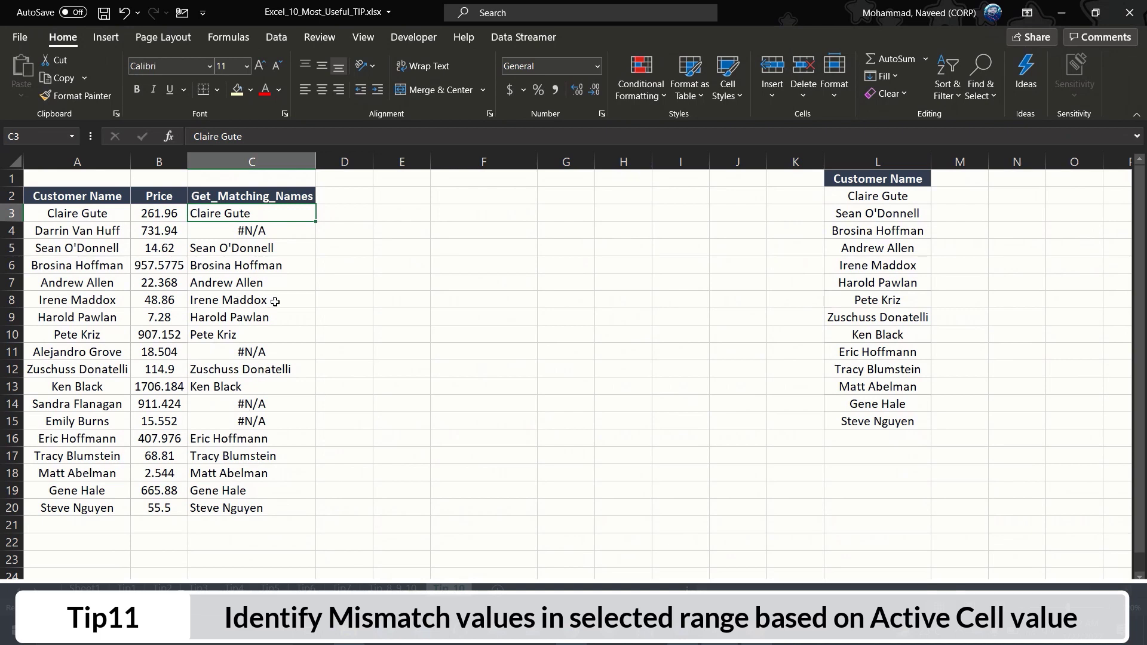
Select the cells in C3:C20 that differ from active cell C4 using Go To Special with Column differences
key(ctrl+shift+Down)
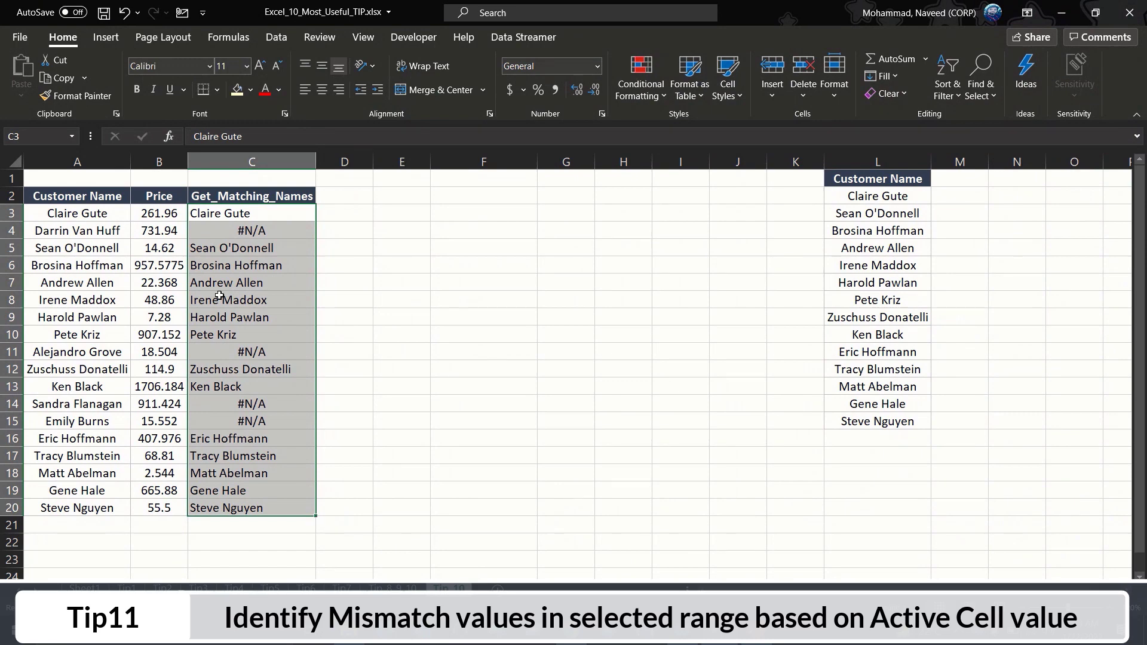
key(Return)
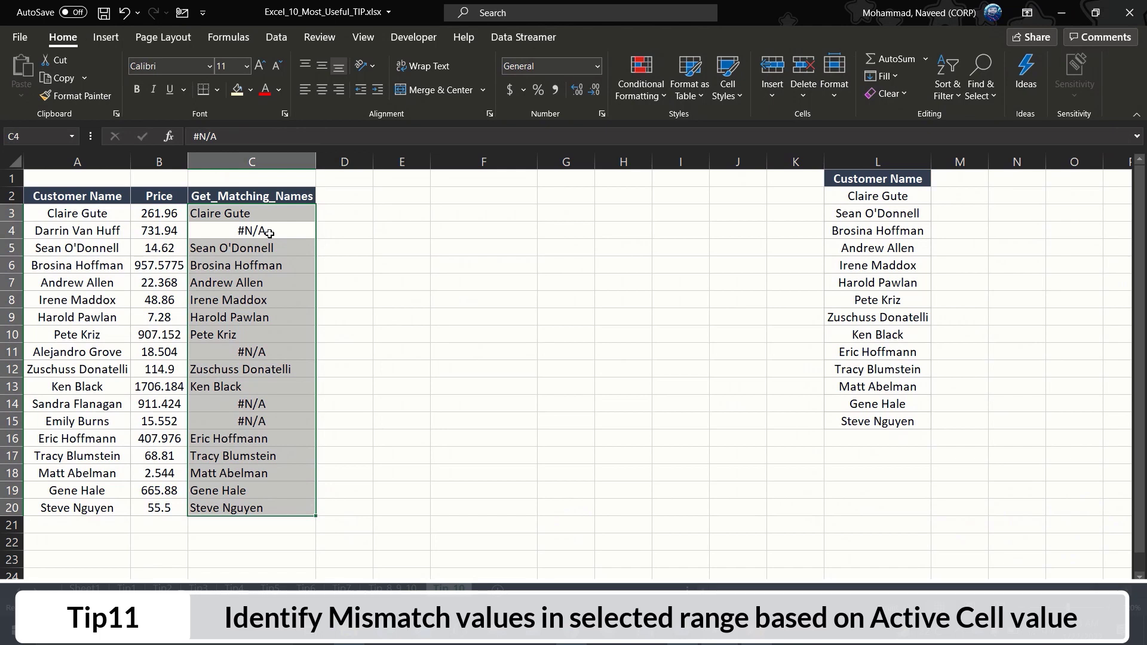
key(shift+Return)
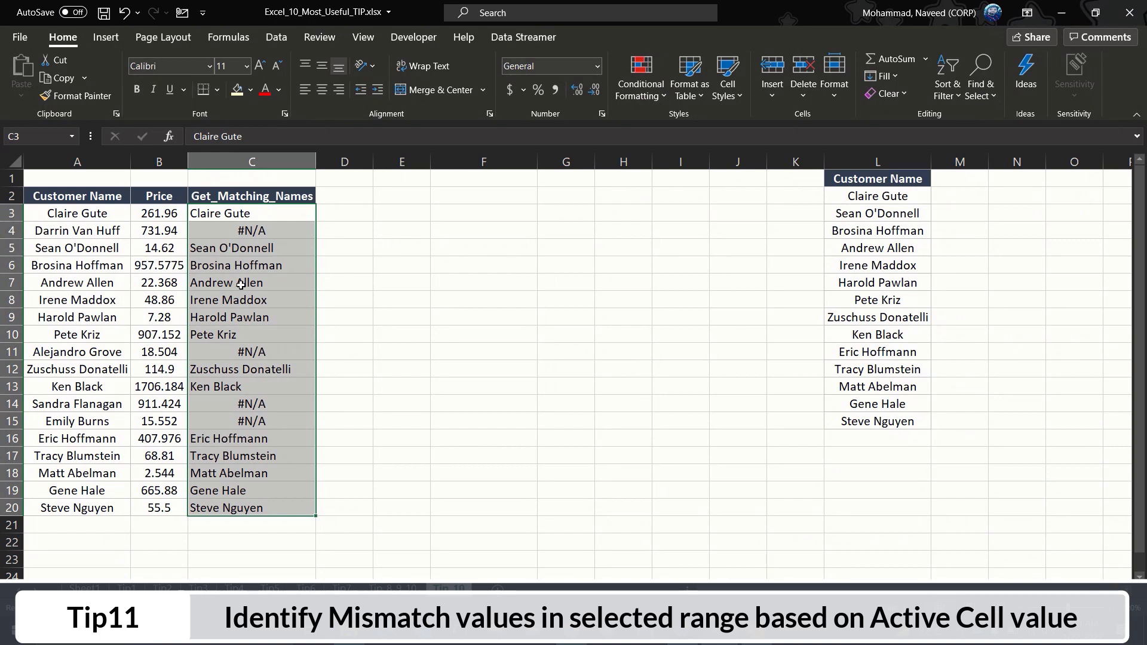
key(Return)
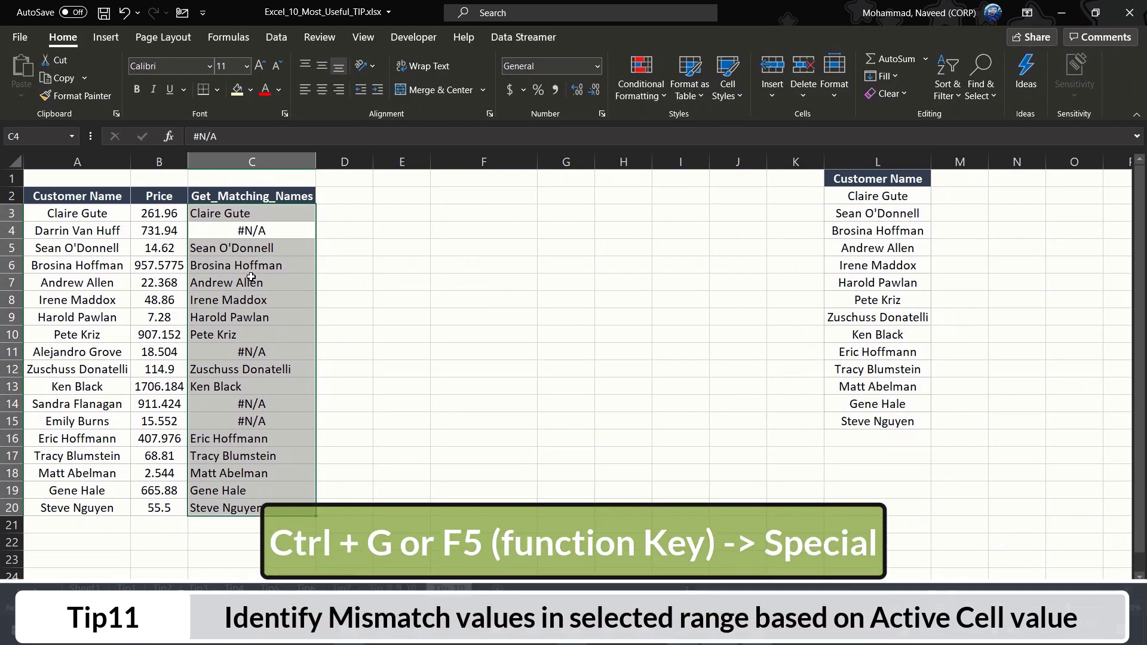
key(ctrl+g)
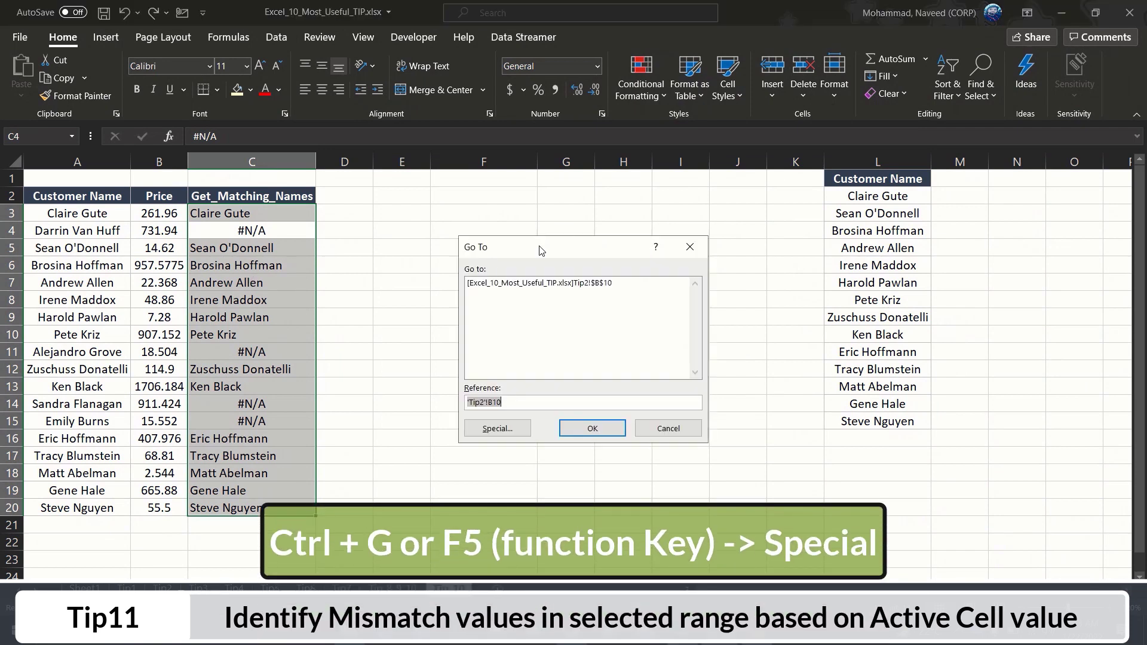
click(498, 428)
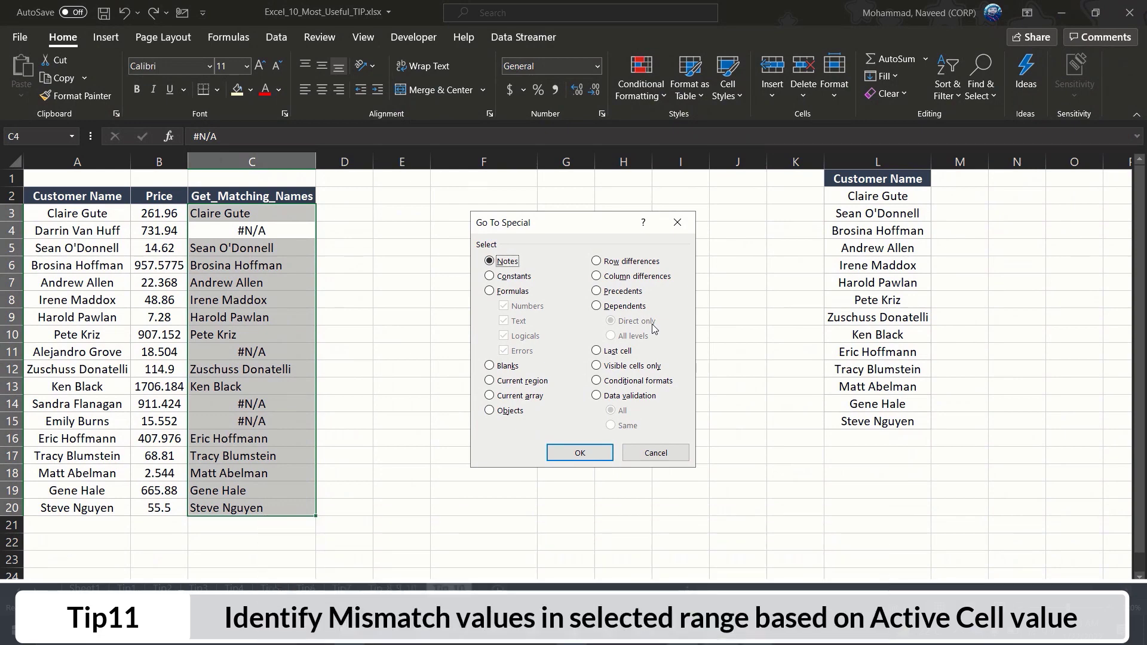
click(611, 279)
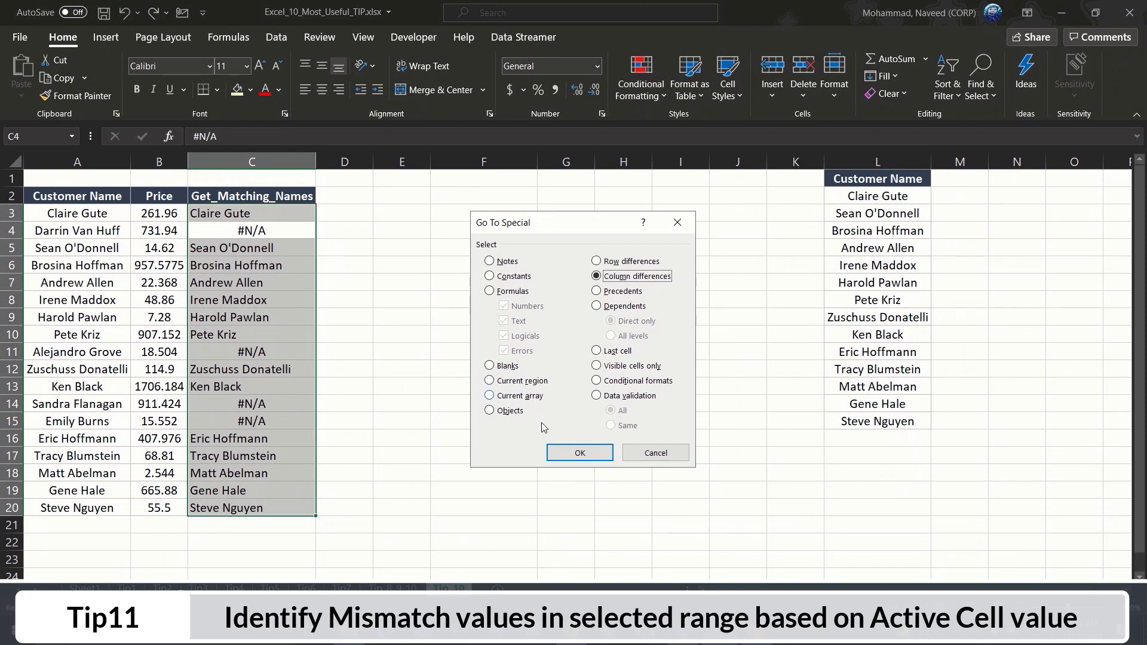
click(568, 455)
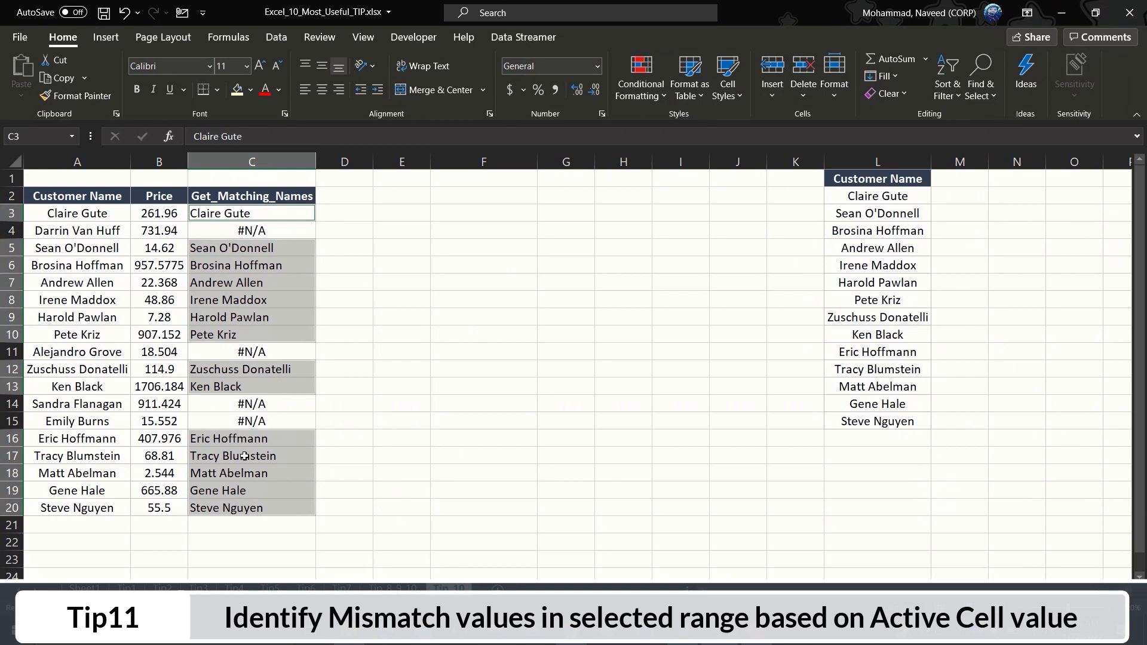
Copy the selected matching names from column C and paste them starting at cell F3
key(ctrl+c)
key(Right)
key(Right)
key(Right)
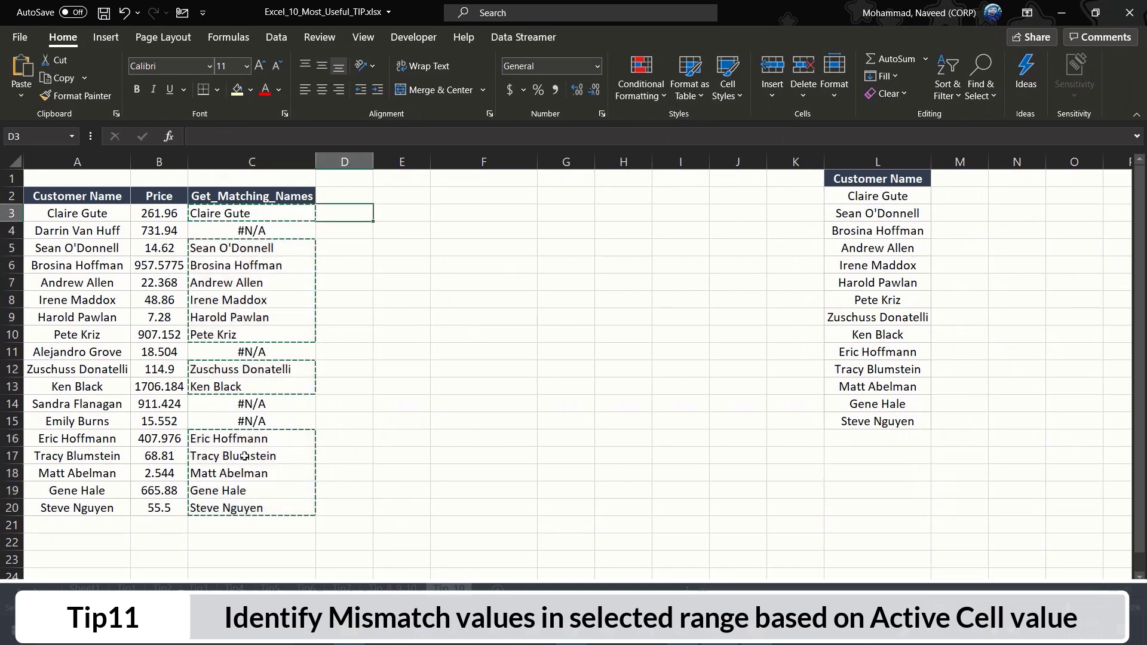
key(ctrl+v)
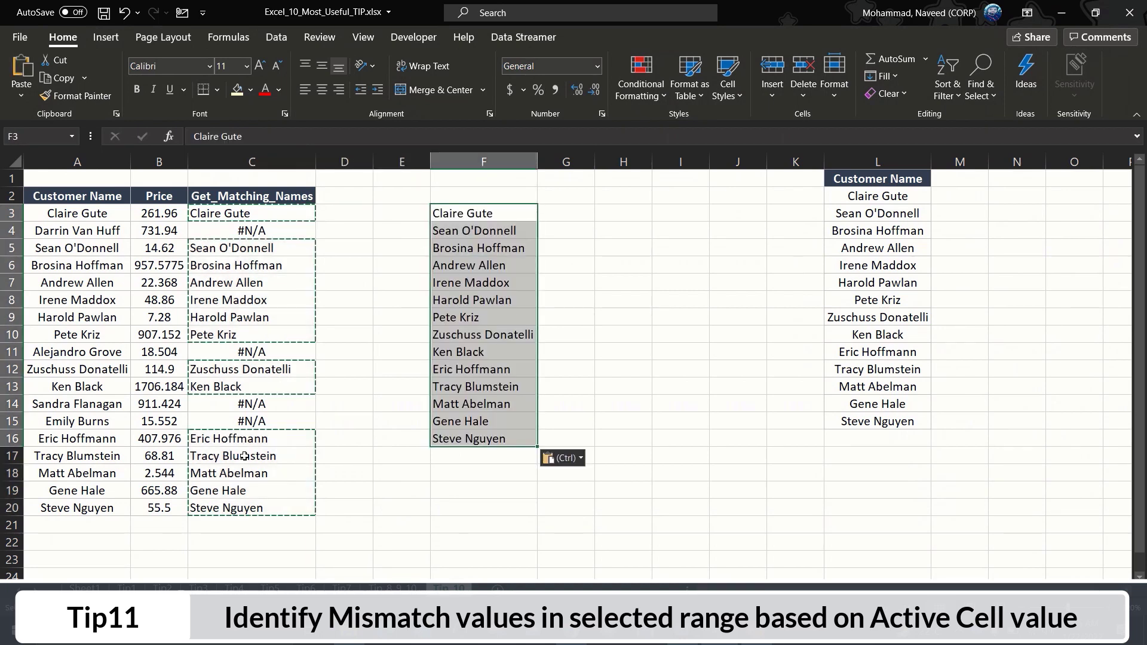
key(Escape)
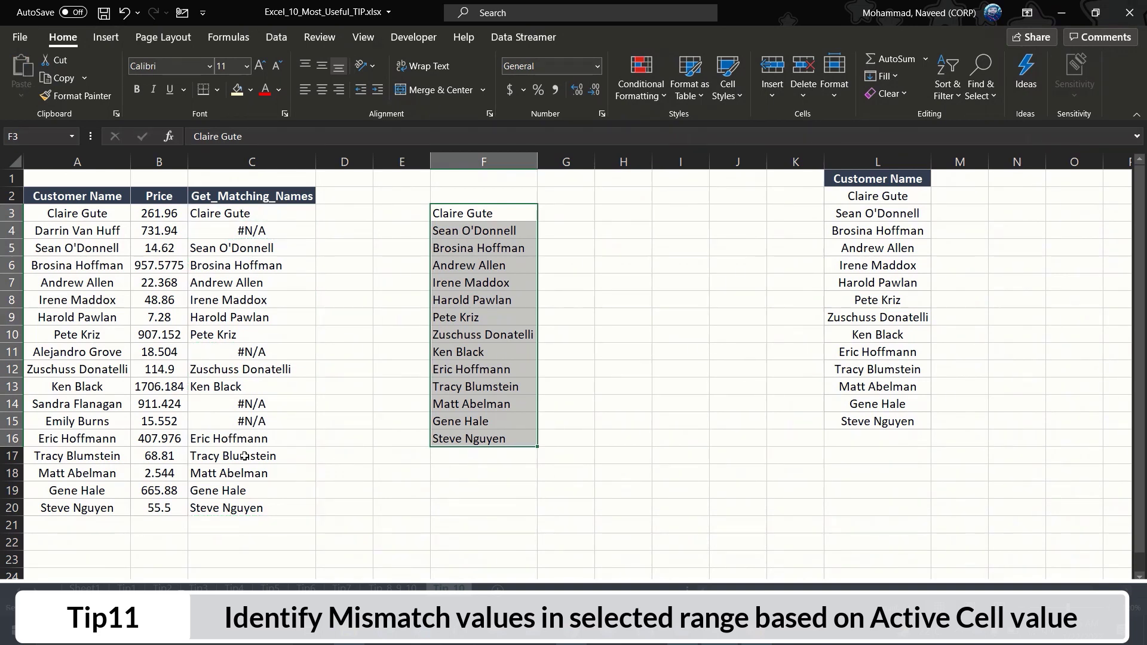